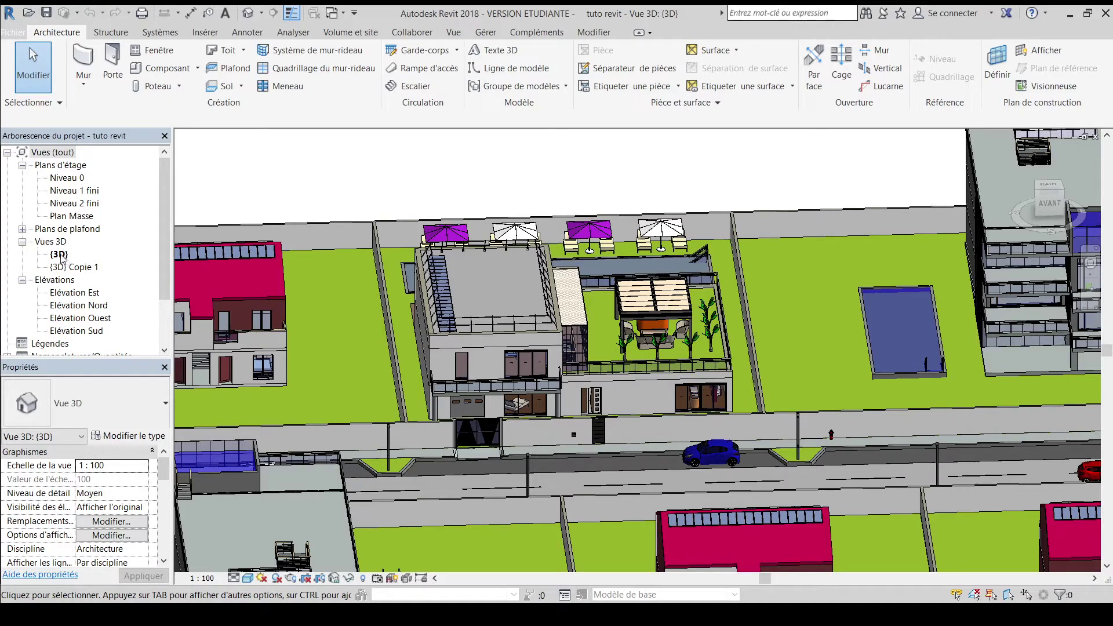
- Open the duplicated 3D view {3D} Copie 1 and bring up its section box (Zone de coupe) setting
left_click(60, 254)
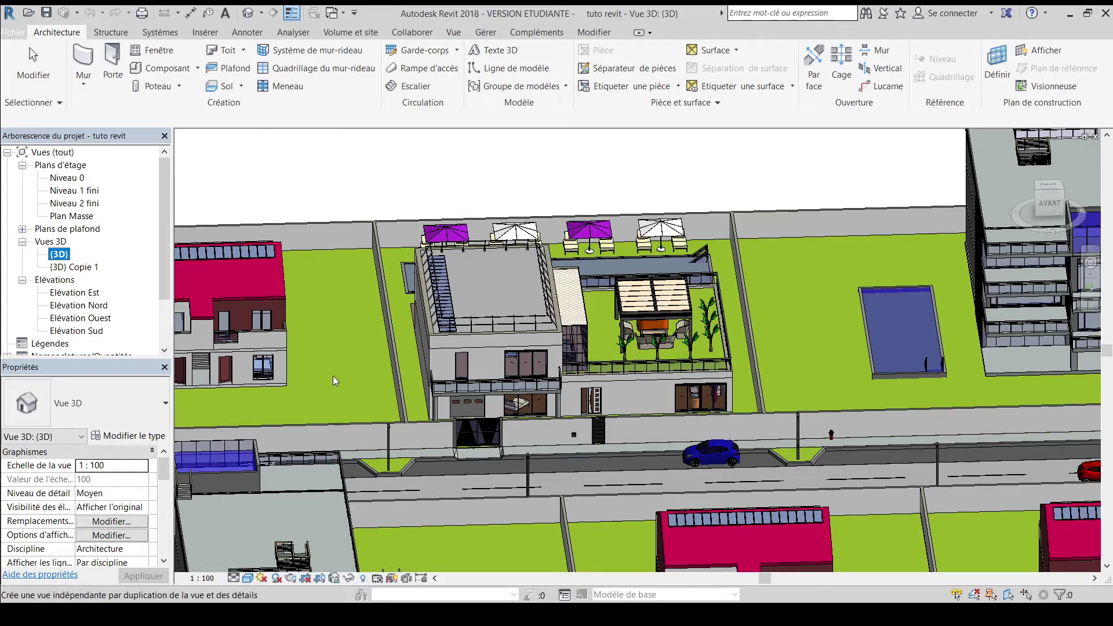
left_click(218, 183)
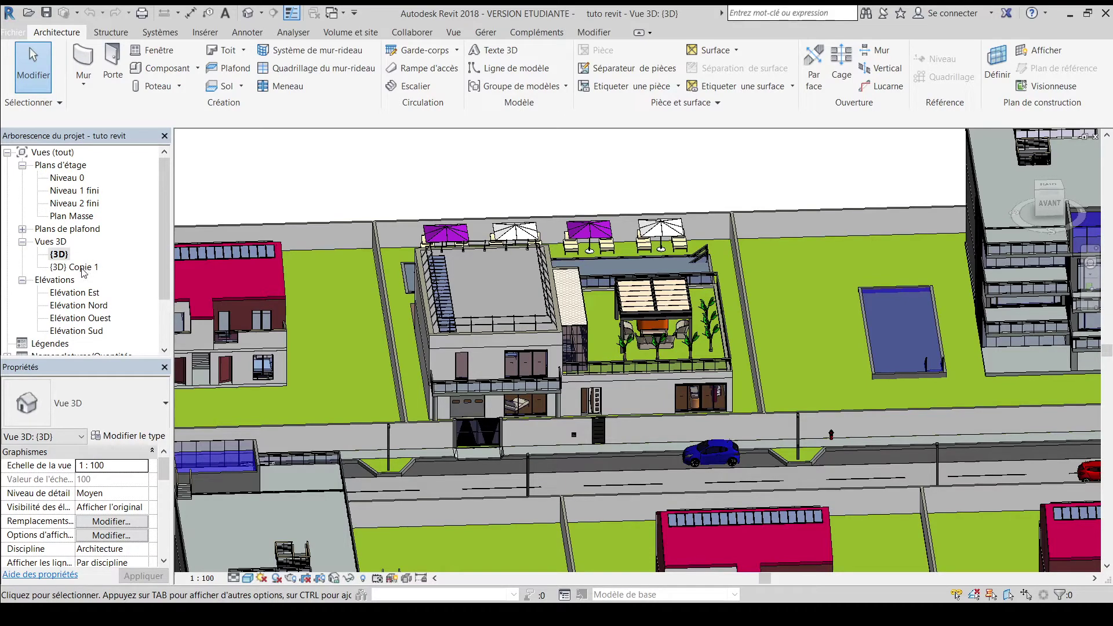
double_click(81, 267)
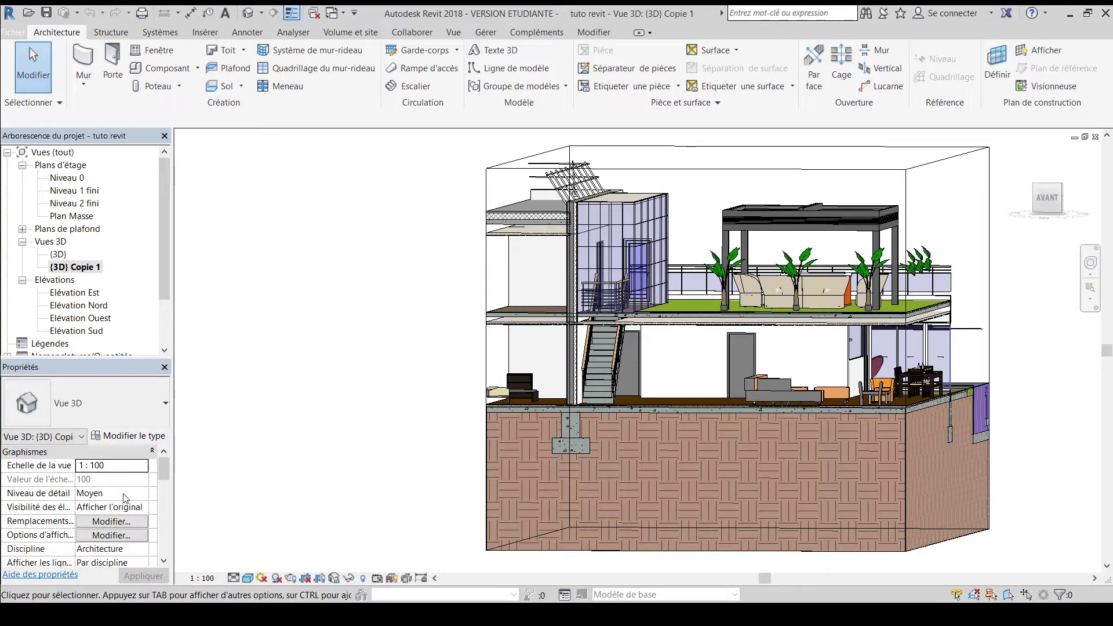
scroll(125, 498, "down", 5)
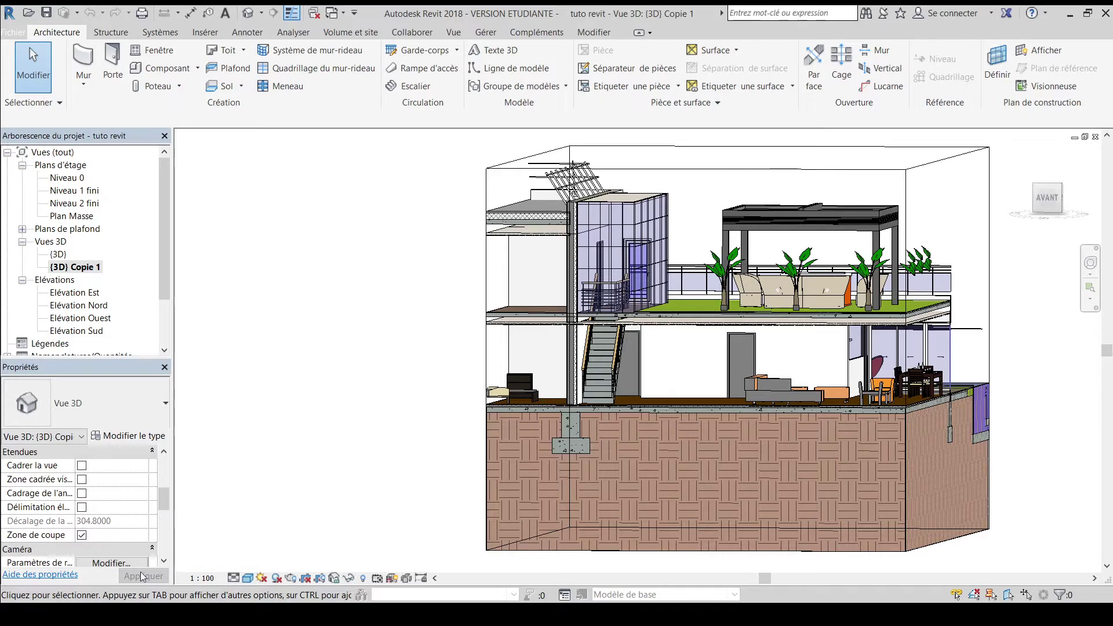
scroll(348, 364, "down", 2)
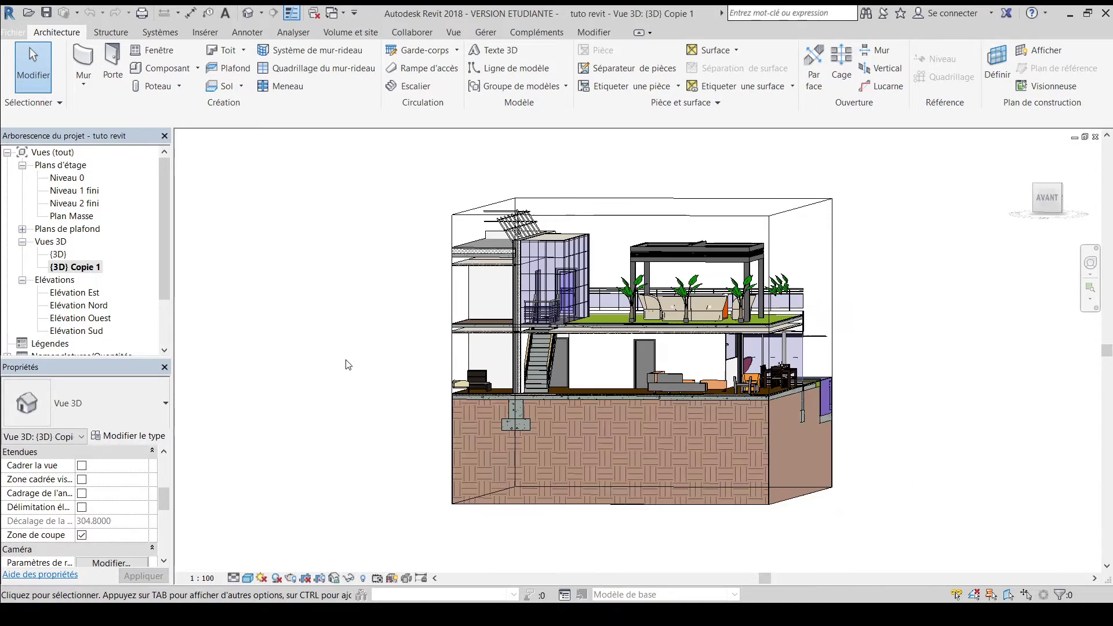
- Select the section box and extend its bedroom side outward and its front face past the front balcony
mouse_move(347, 361)
middle_mouse_down("shift")
mouse_move(373, 385)
mouse_move(363, 371)
middle_mouse_up("shift")
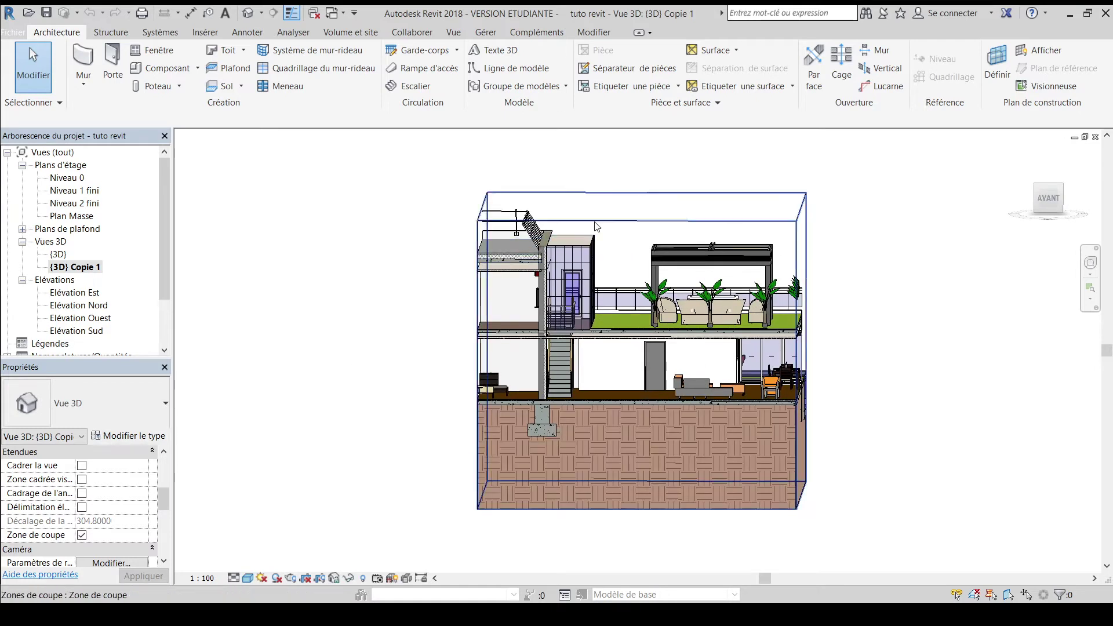
left_click(611, 222)
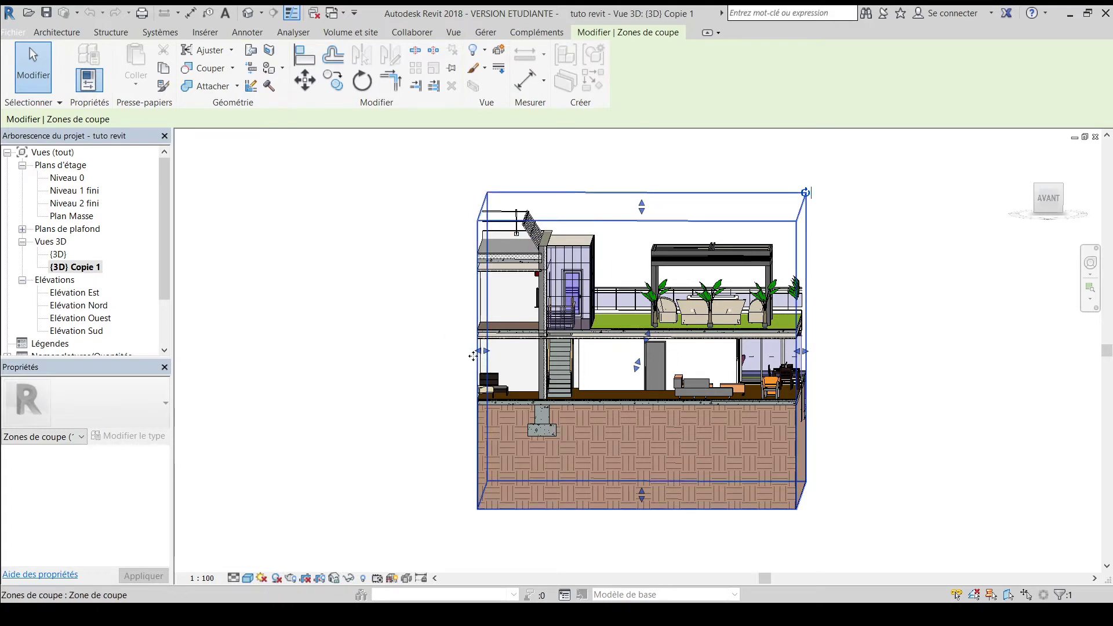
mouse_move(420, 393)
middle_mouse_down("shift")
mouse_move(606, 410)
mouse_move(356, 388)
mouse_move(410, 388)
mouse_move(436, 402)
mouse_move(428, 400)
middle_mouse_up("shift")
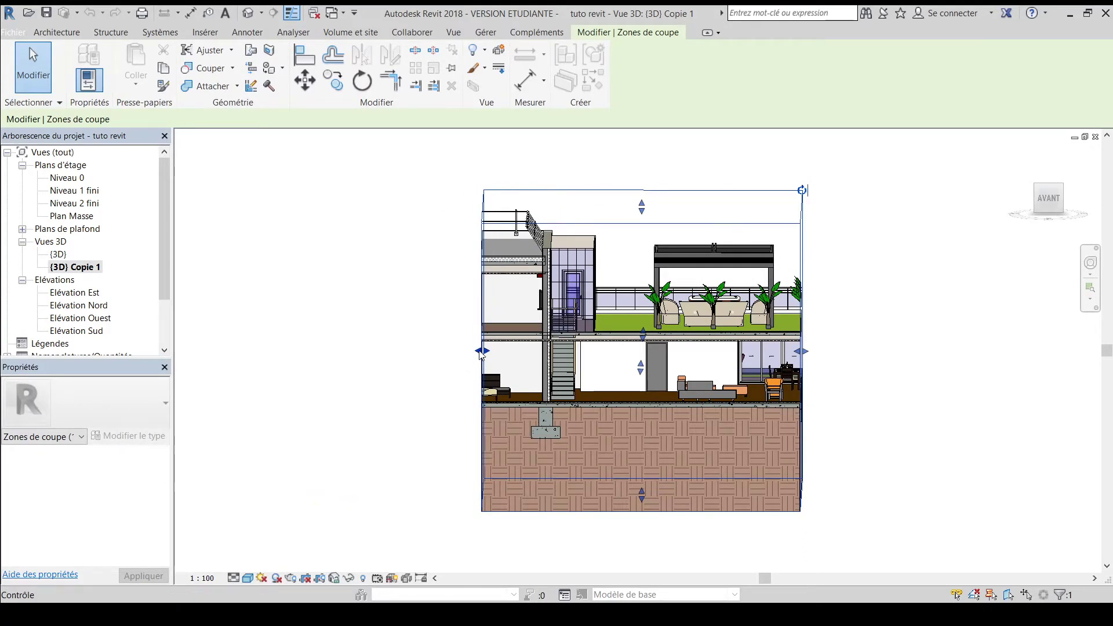
left_click_drag(480, 352, 371, 351)
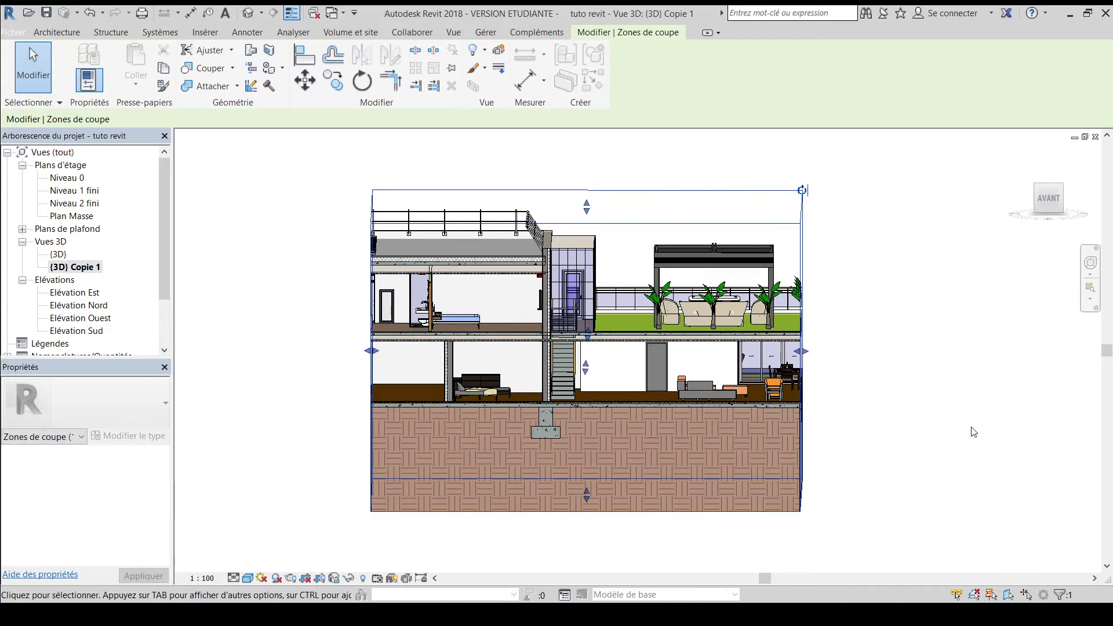
mouse_move(951, 448)
middle_mouse_down("shift")
mouse_move(719, 439)
mouse_move(730, 435)
middle_mouse_up("shift")
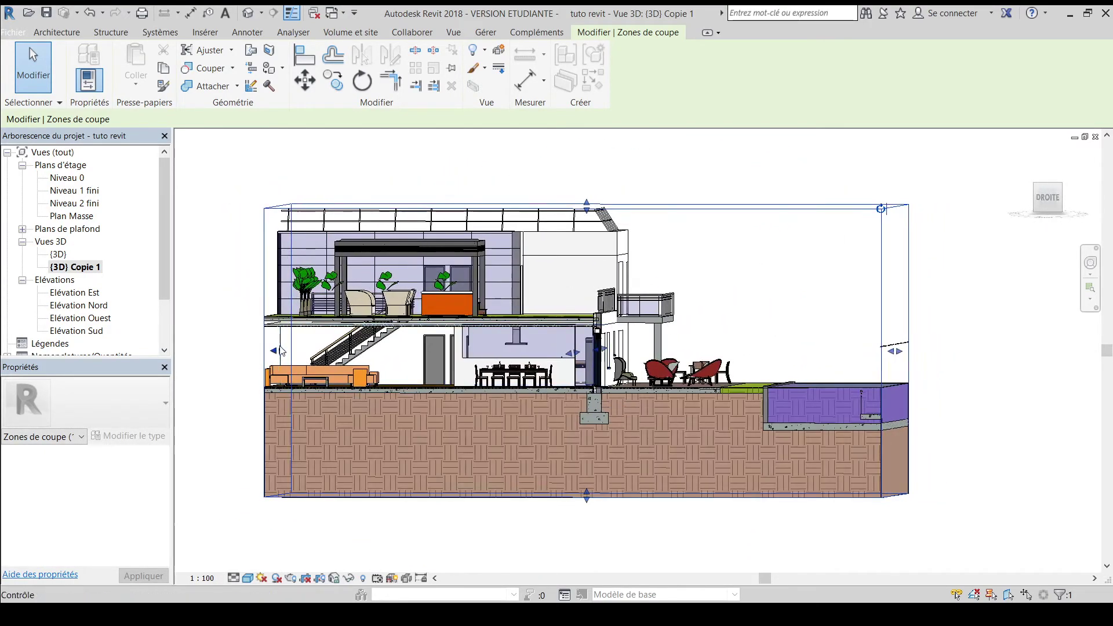
left_click_drag(274, 350, 193, 350)
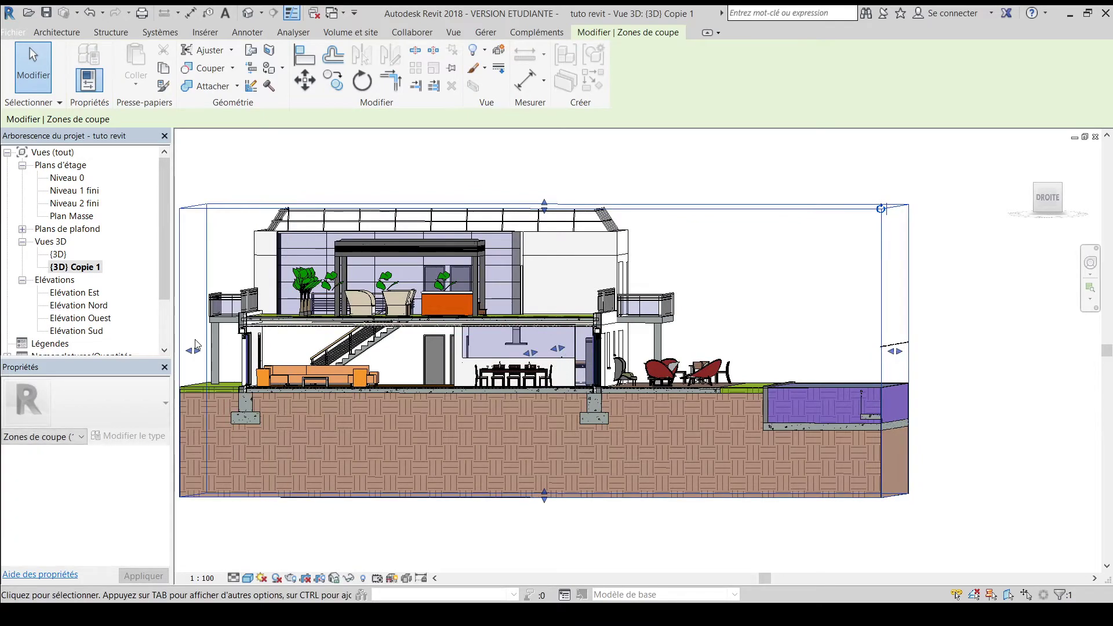
- Pull the section box's terrace-side face inward past the pergola so it cuts lengthwise through the bedrooms
middle_click_drag(478, 482, 722, 454, "shift")
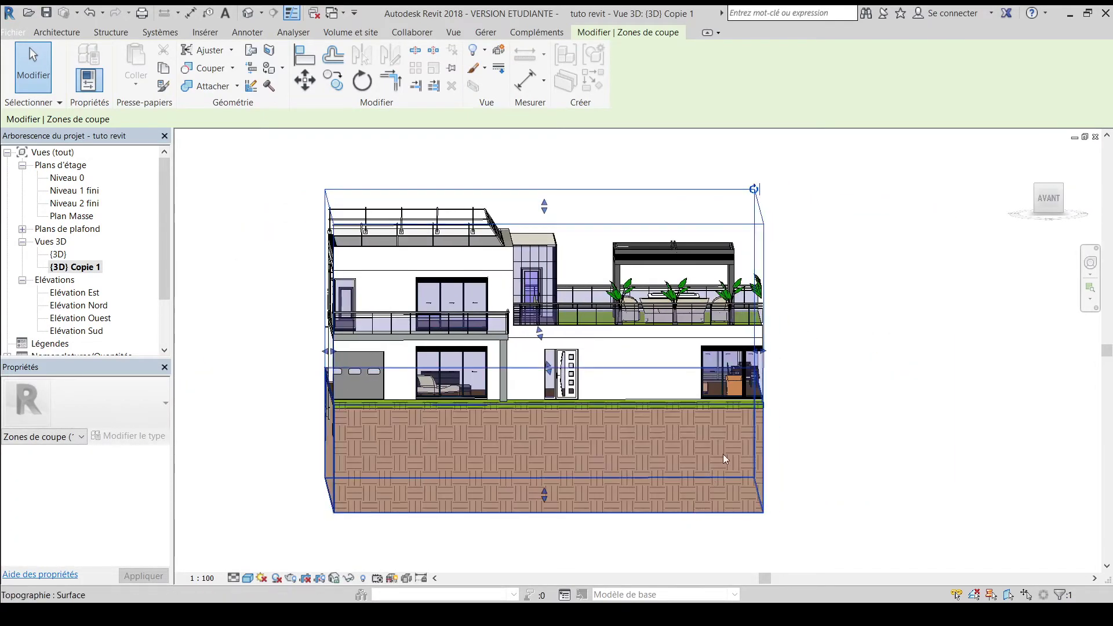
left_click_drag(757, 363, 508, 368)
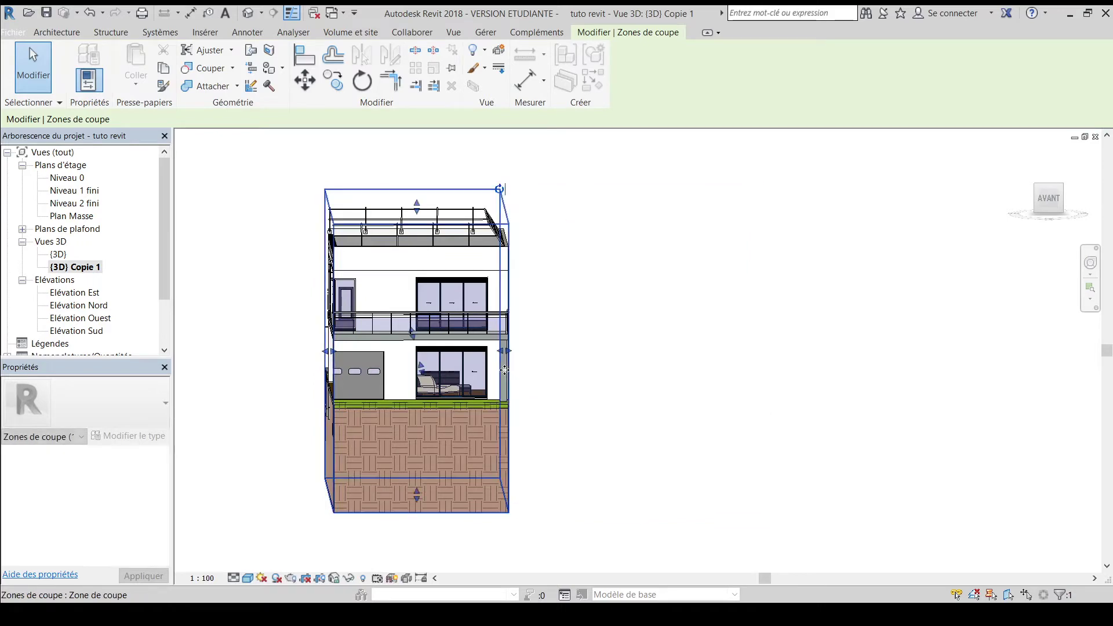
mouse_move(570, 406)
middle_mouse_down("shift")
mouse_move(592, 413)
mouse_move(571, 427)
mouse_move(564, 417)
middle_mouse_up("shift")
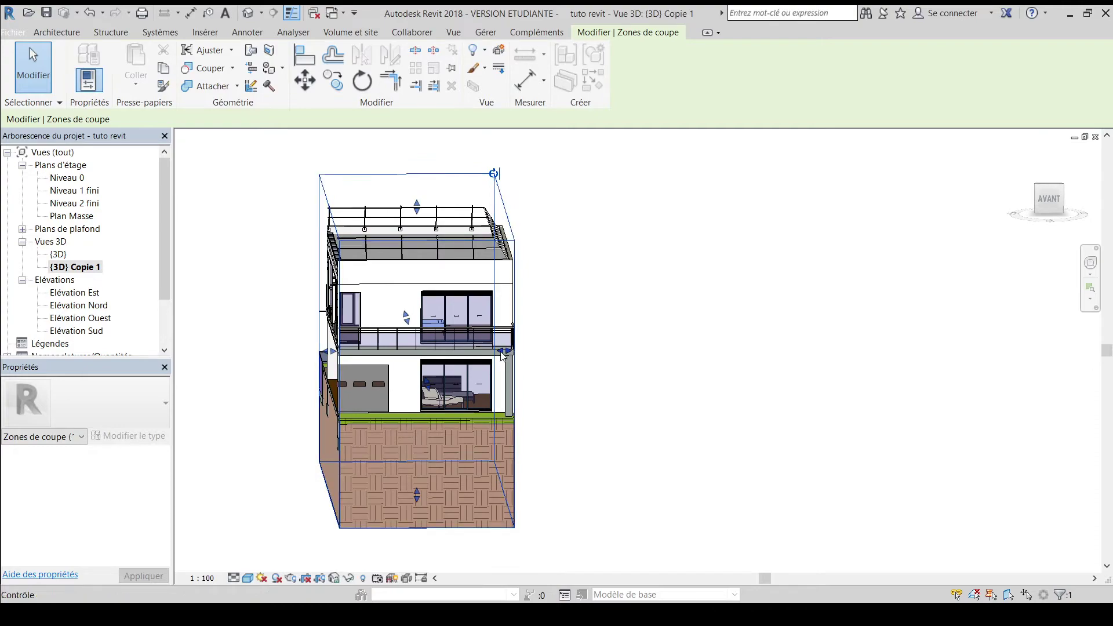
left_click_drag(502, 351, 502, 351)
middle_click_drag(502, 351, 698, 455, "shift")
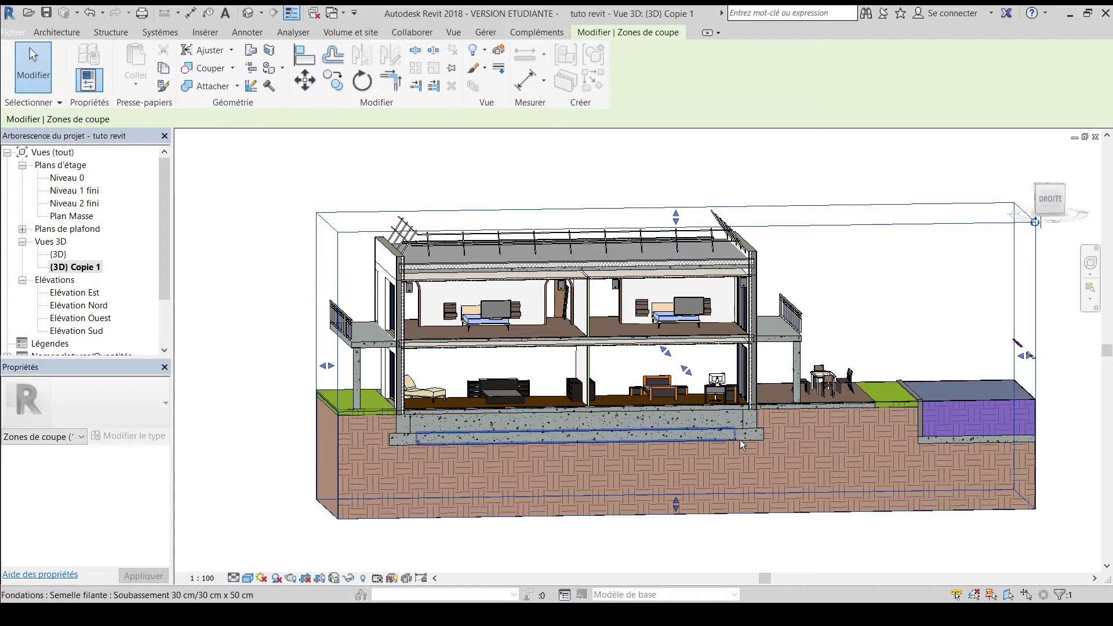
mouse_move(748, 447)
middle_mouse_down("shift")
mouse_move(710, 463)
mouse_move(789, 454)
mouse_move(731, 447)
mouse_move(720, 432)
middle_mouse_up("shift")
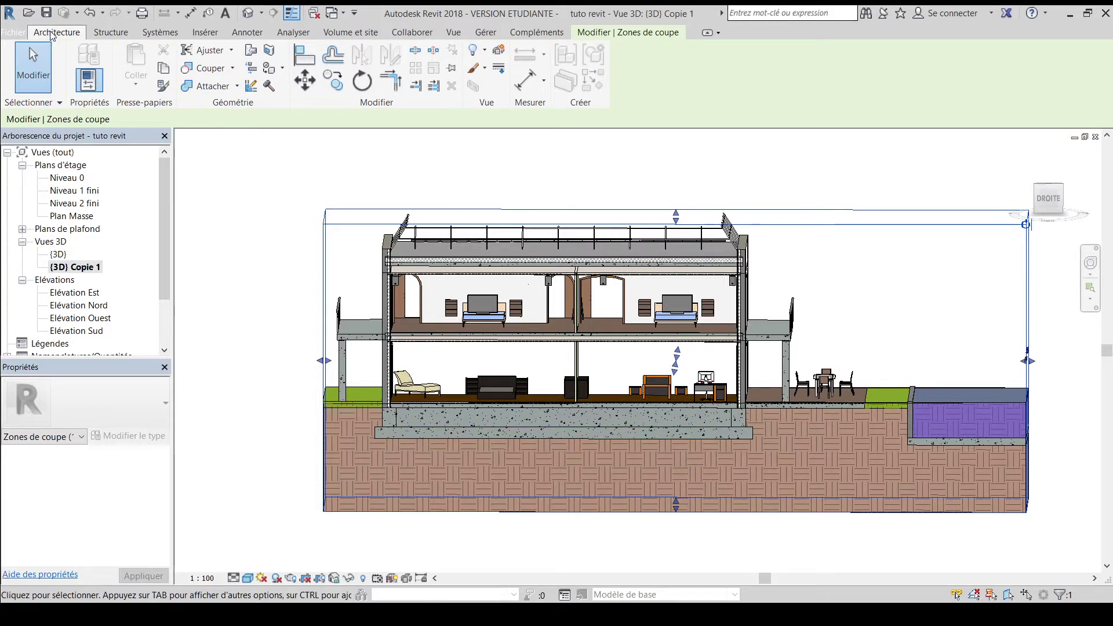
- Start a perspective camera view with an eye offset of 1.65 from level Niveau 1 fini
left_click(455, 33)
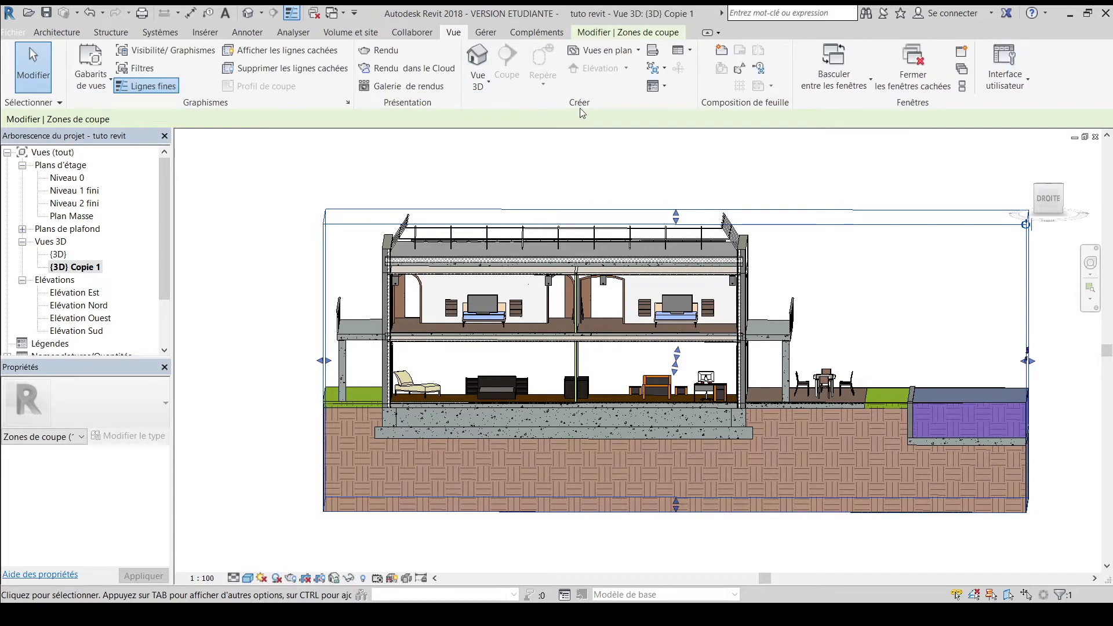
left_click(485, 80)
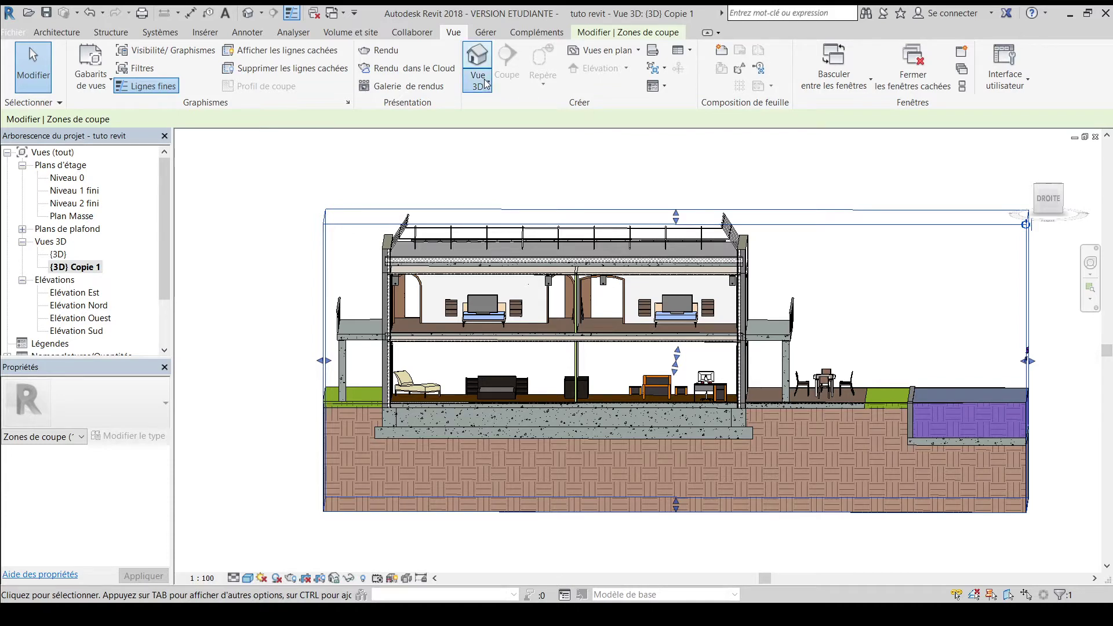
left_click(498, 141)
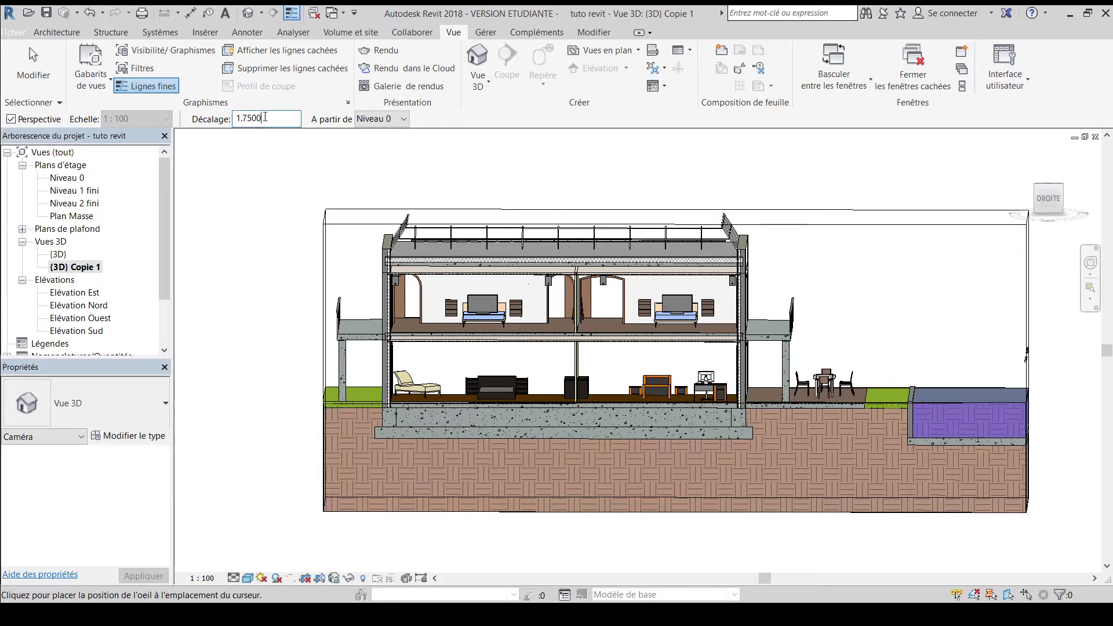
left_click_drag(265, 117, 252, 118)
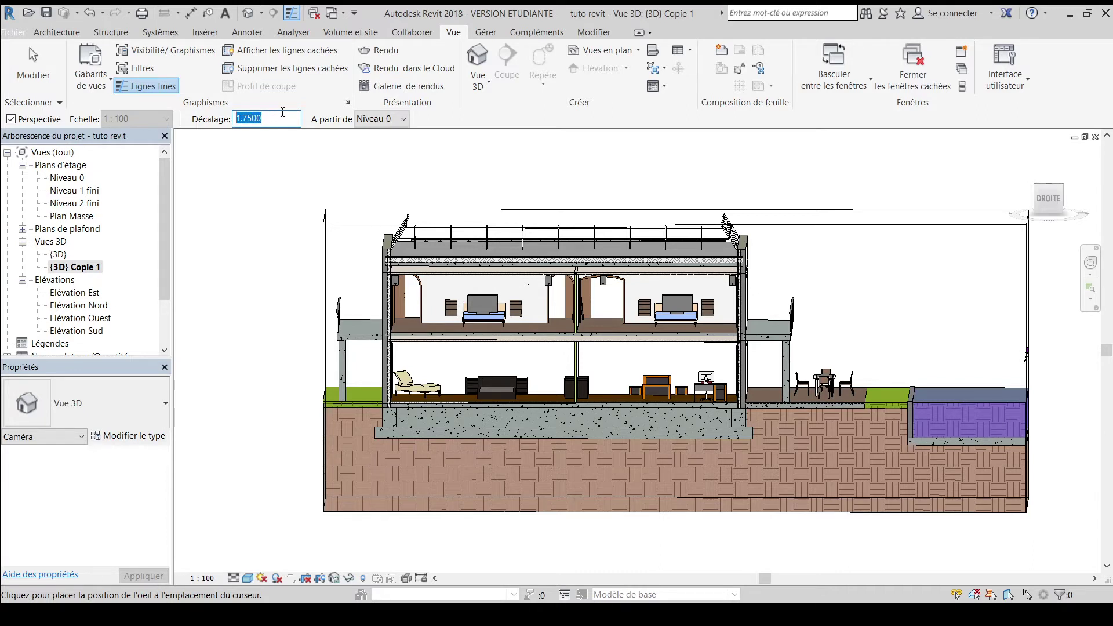
type("1,")
type("65")
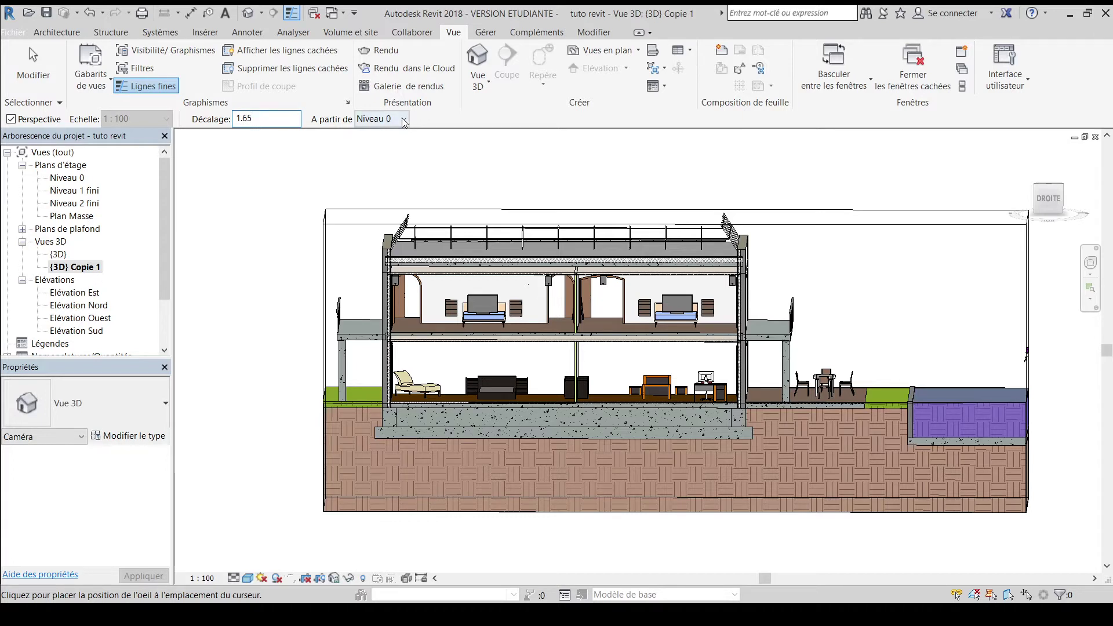
key("Return")
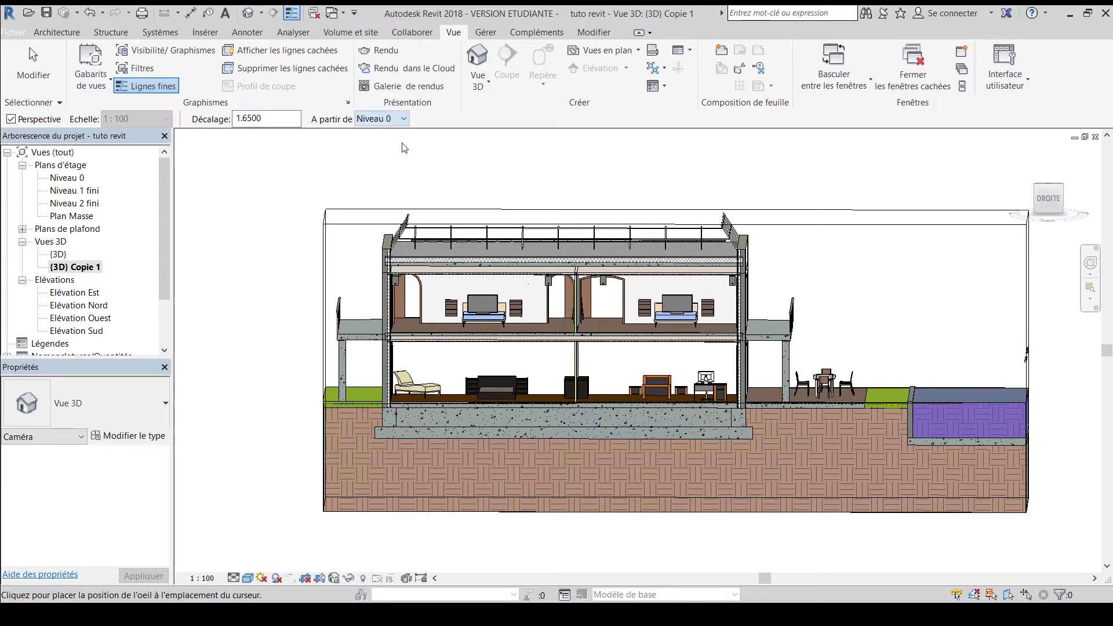
key("Down")
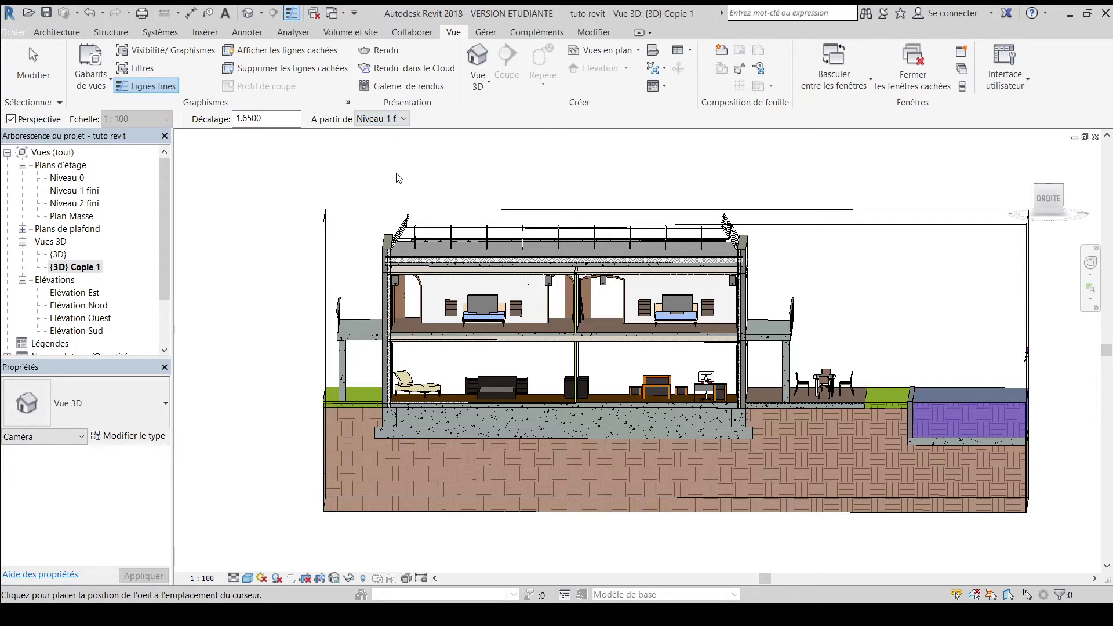
- Try to place the camera eye by the upper-floor bedroom partition, with its target towards the front balcony
middle_click_drag(471, 320, 595, 325, "shift")
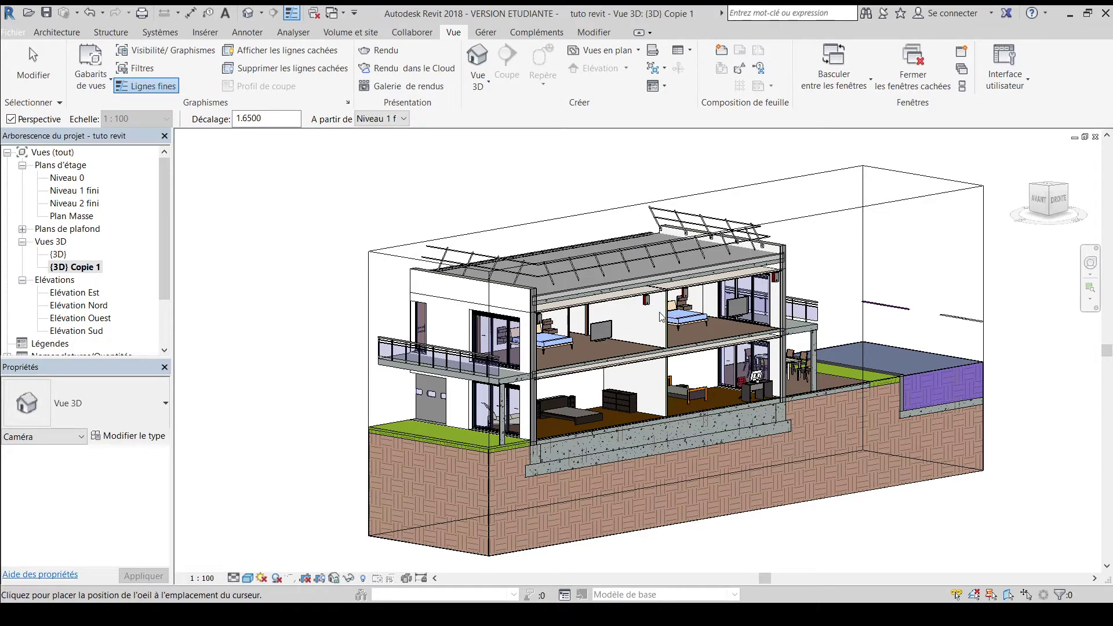
scroll(655, 316, "down", 3)
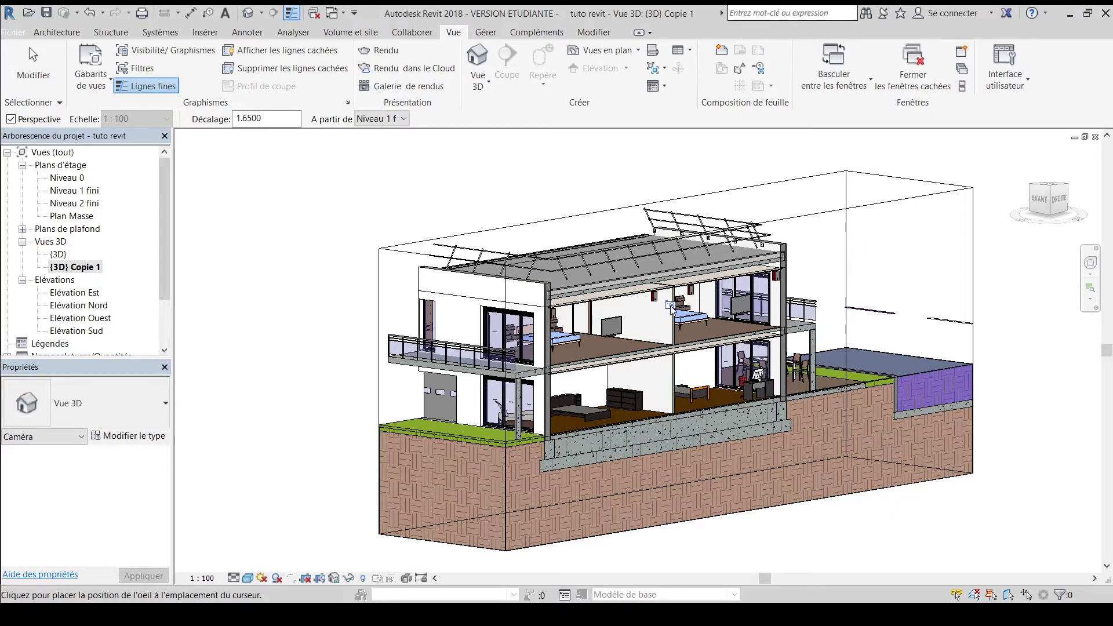
left_click(672, 306)
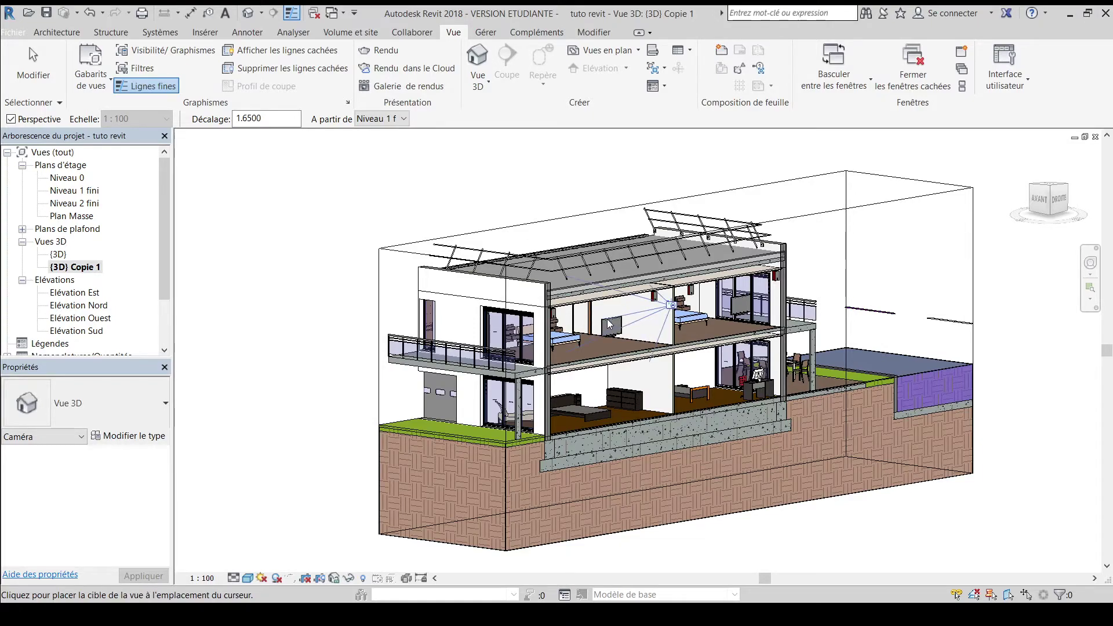
middle_click_drag(620, 320, 658, 328, "shift")
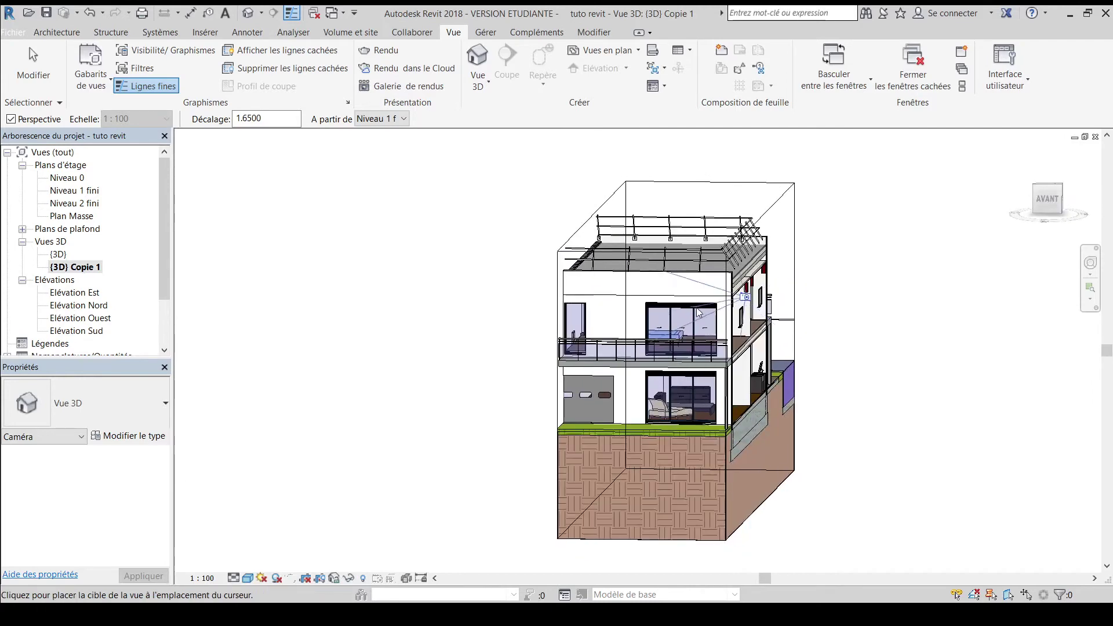
left_click(576, 318)
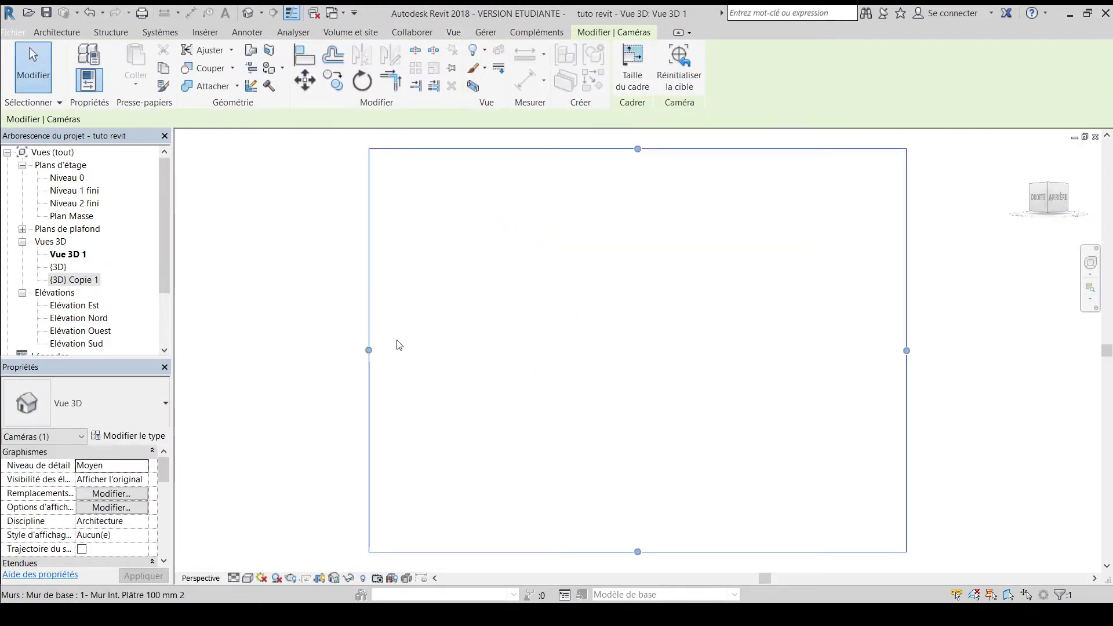
- Try widening the new camera view's frame, and undo both the resizing and the camera view
left_click_drag(369, 350, 245, 351)
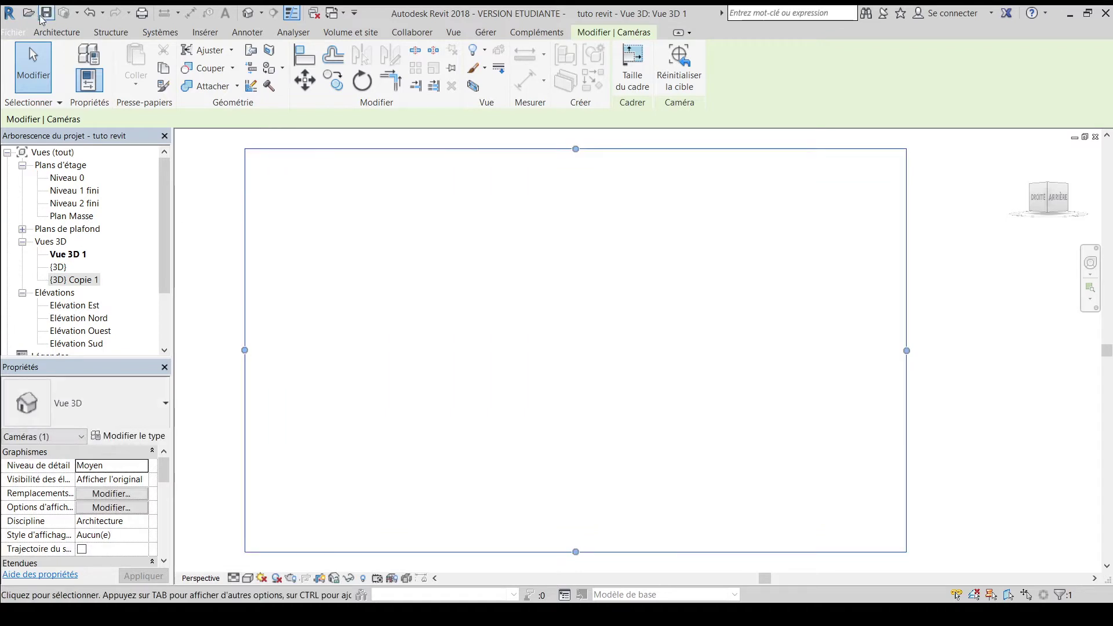
left_click(90, 12)
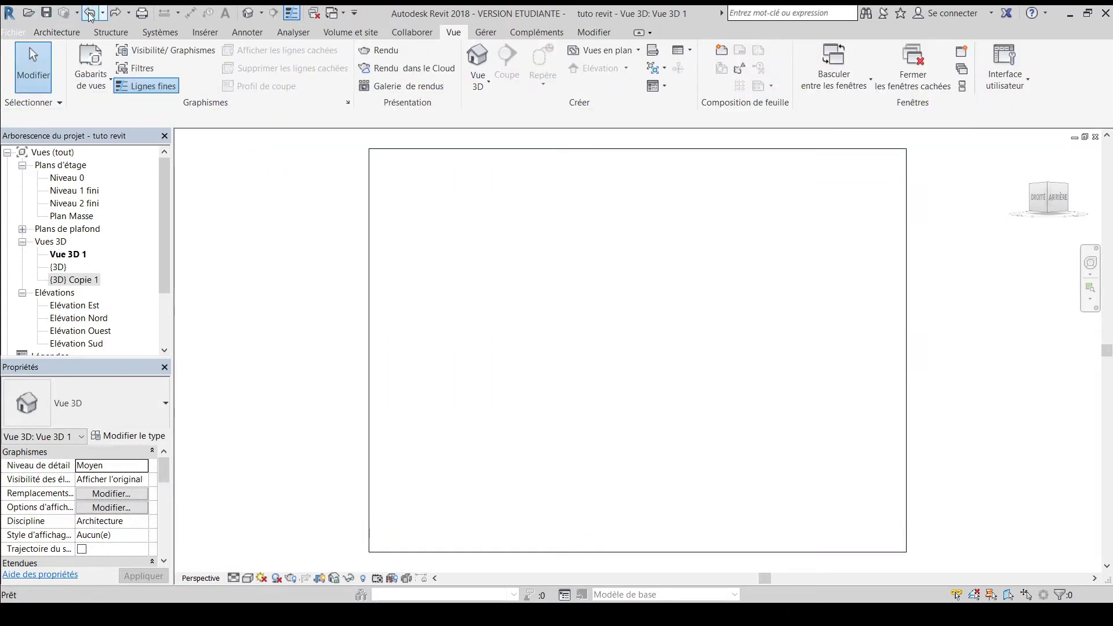
left_click(90, 12)
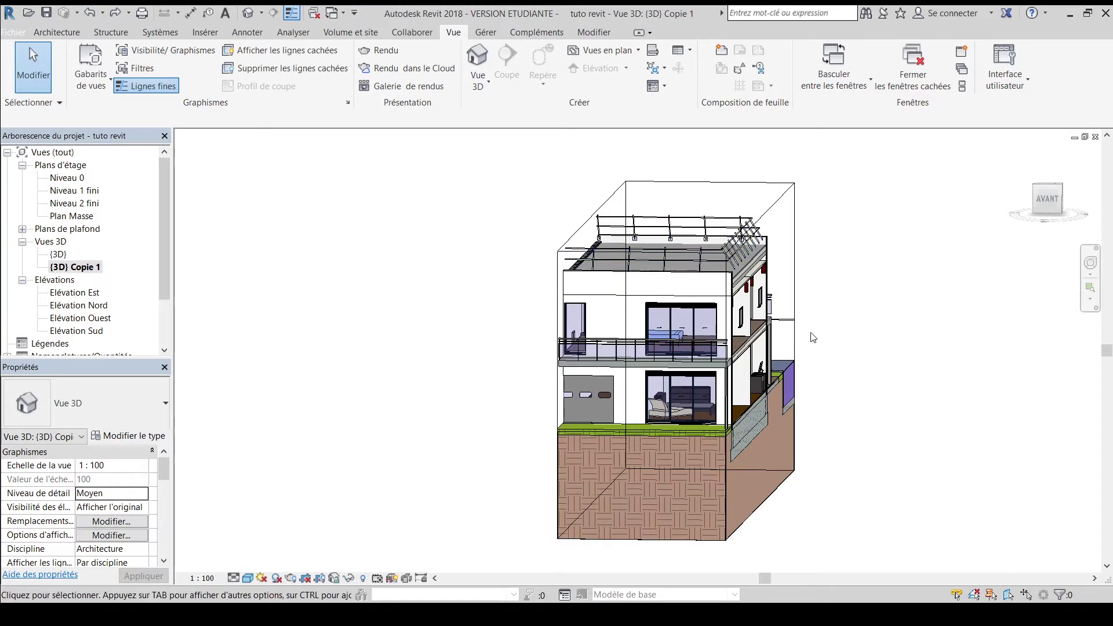
- Restart the perspective camera with an offset of 1.65 from level Niveau 1 fini for the upper-floor bedrooms
middle_click_drag(896, 462, 850, 444, "shift")
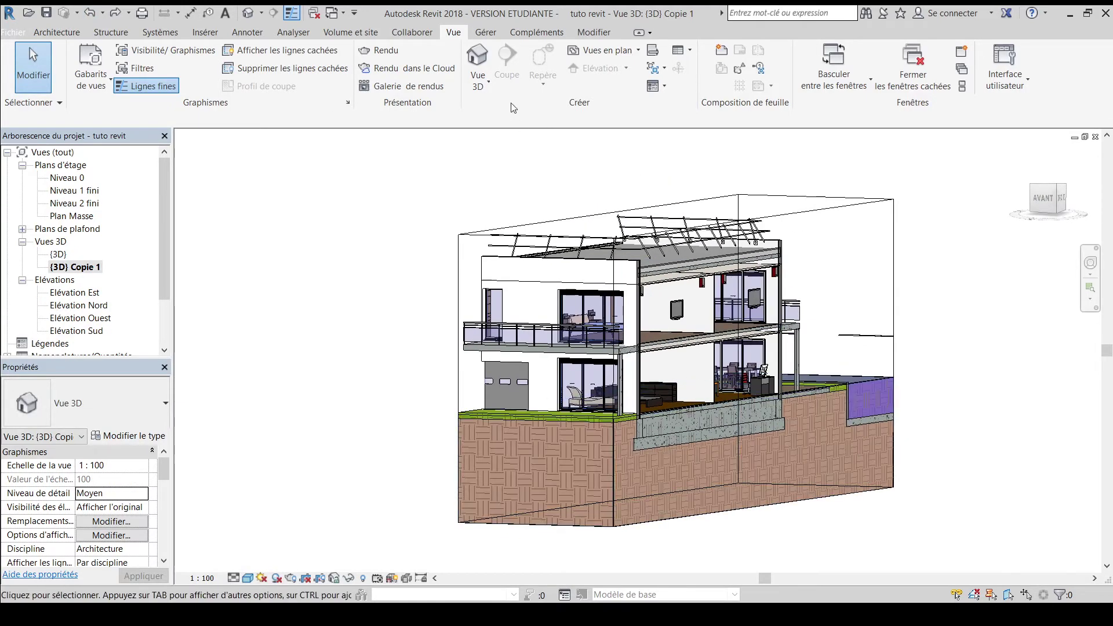
left_click(482, 82)
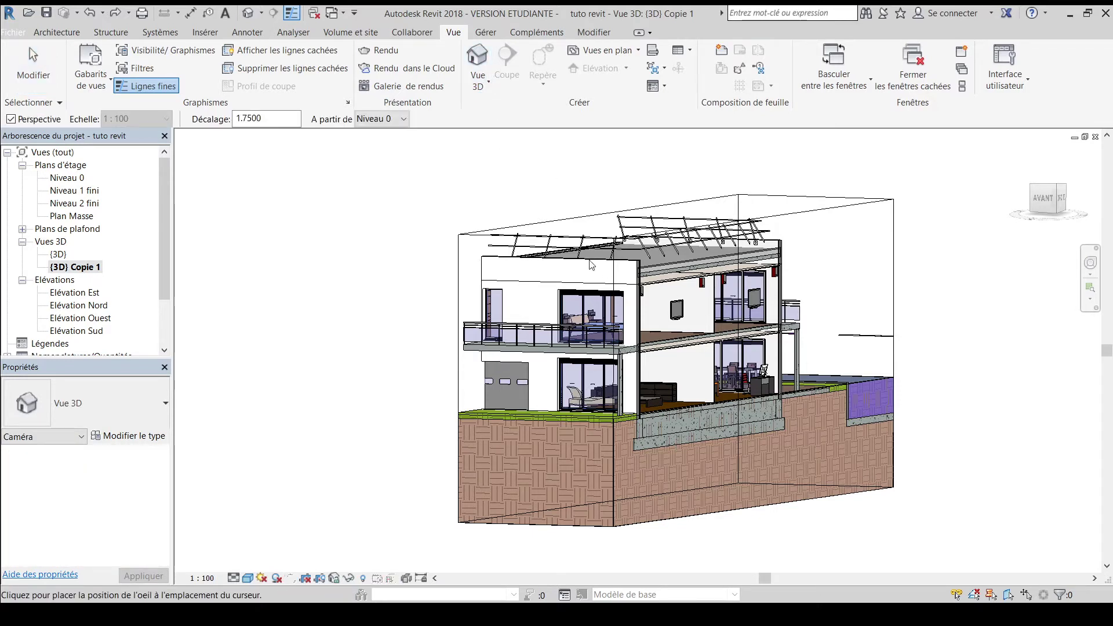
left_click_drag(264, 119, 249, 118)
type("1")
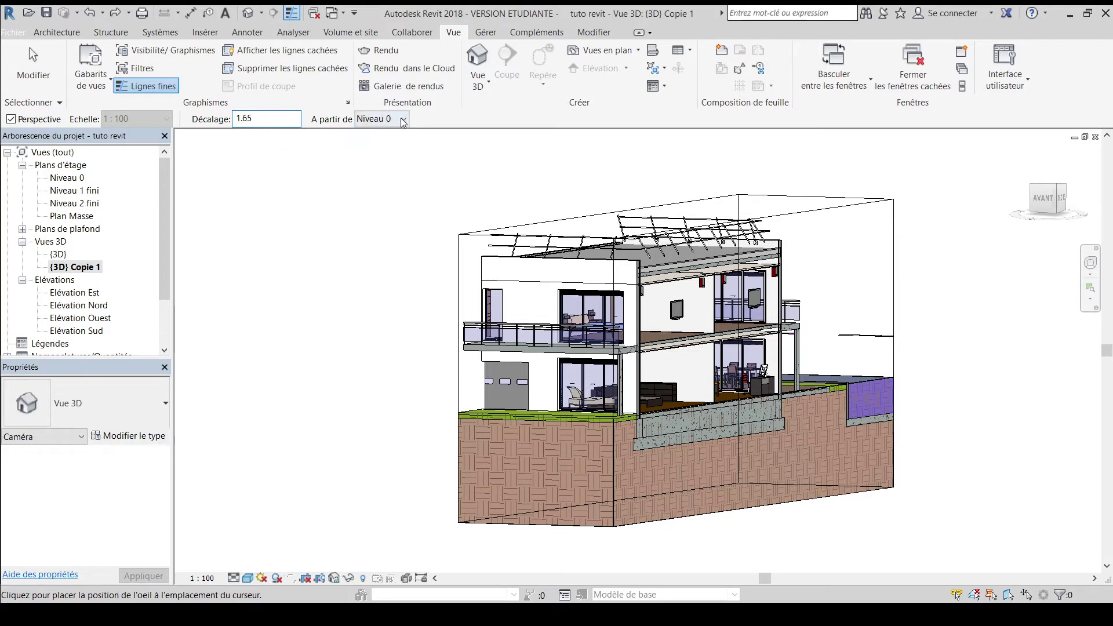
key("Return")
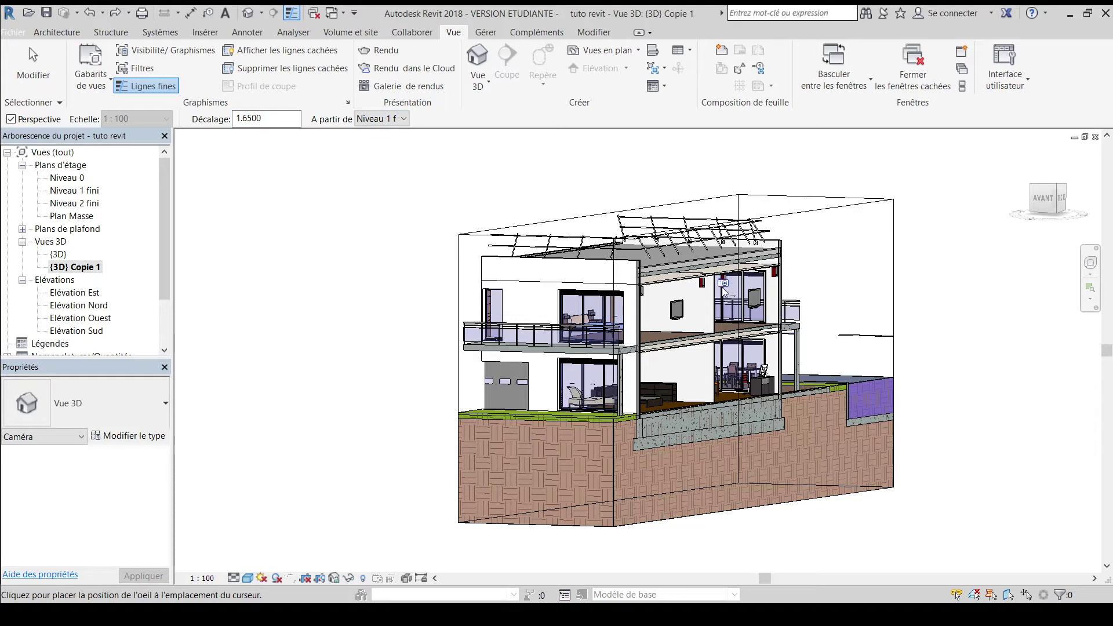
- Try placing the camera eye near the upper-floor bedroom partition, with its target at the front sliding window
left_click(731, 290)
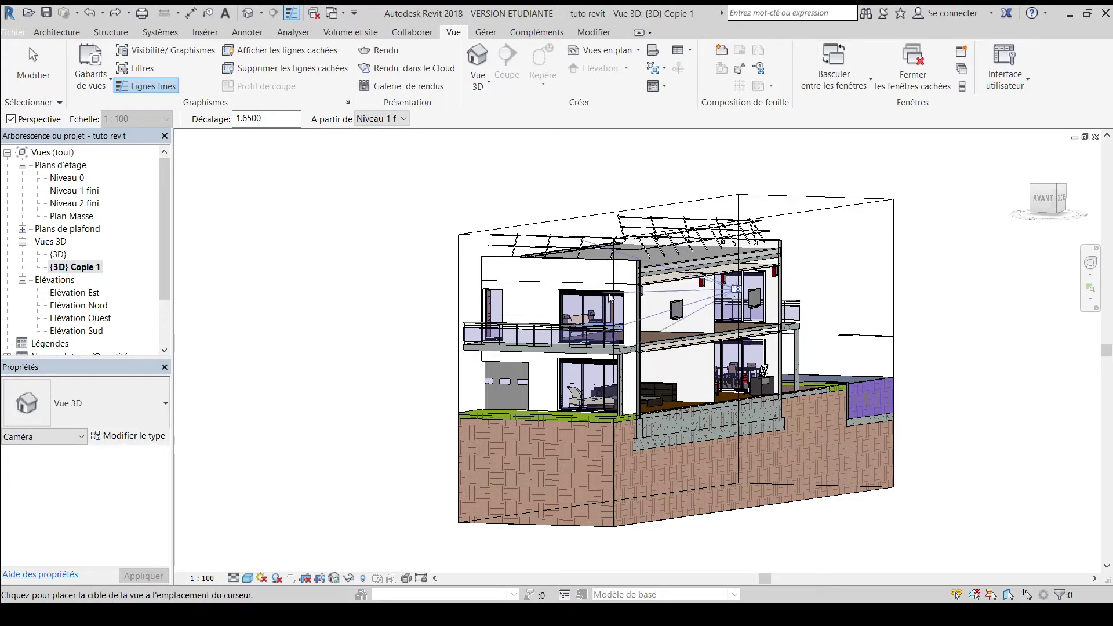
middle_click_drag(605, 290, 617, 318)
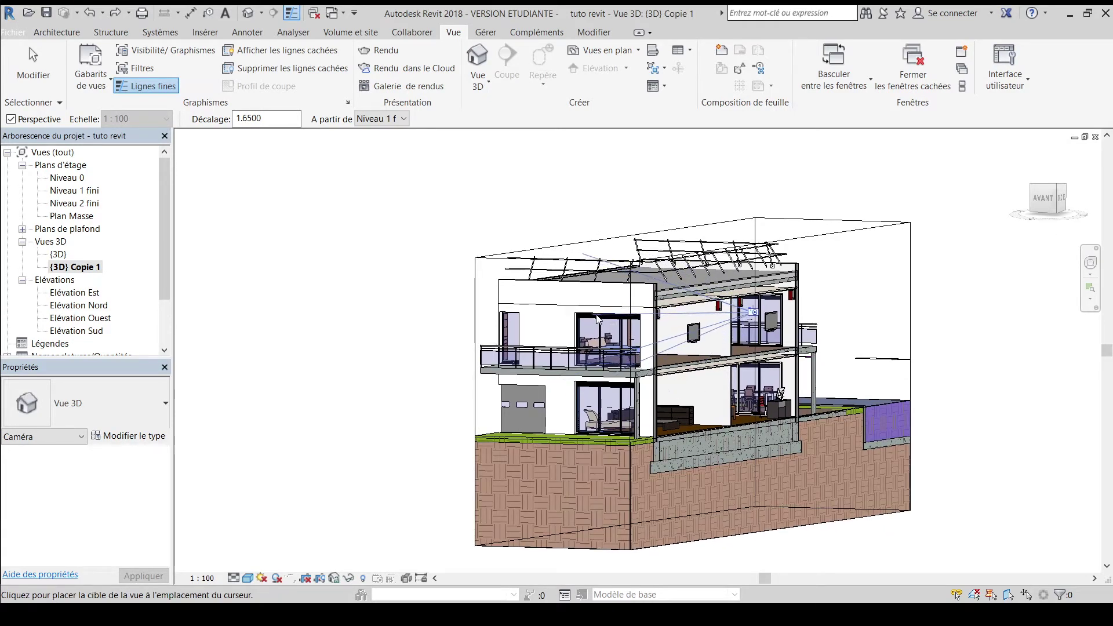
left_click(597, 320)
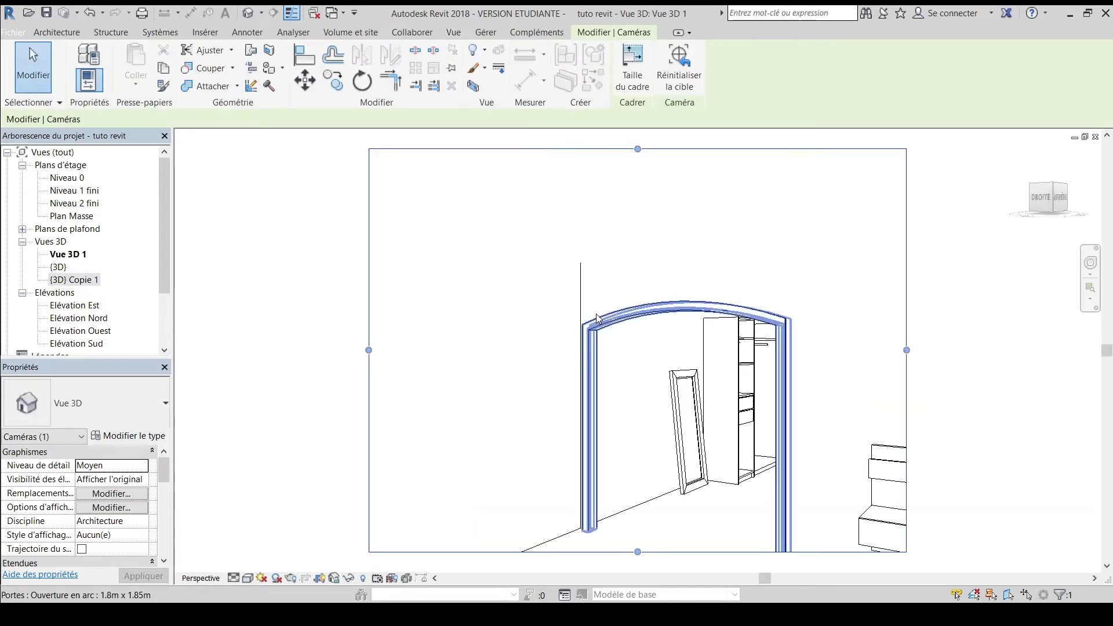
scroll(598, 319, "down", 3)
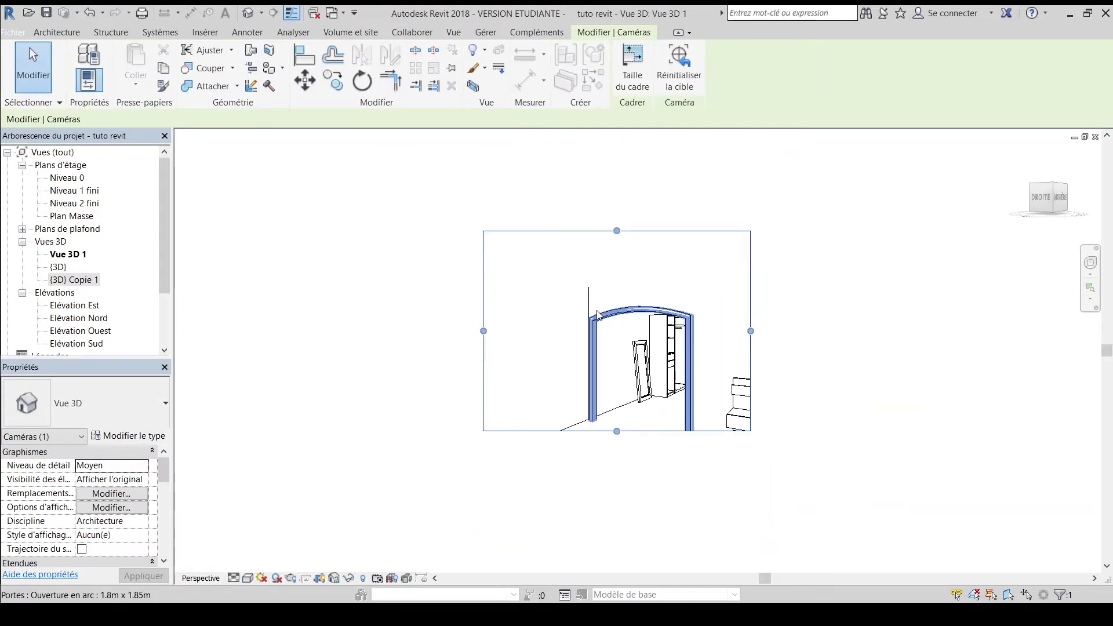
scroll(598, 315, "down", 1)
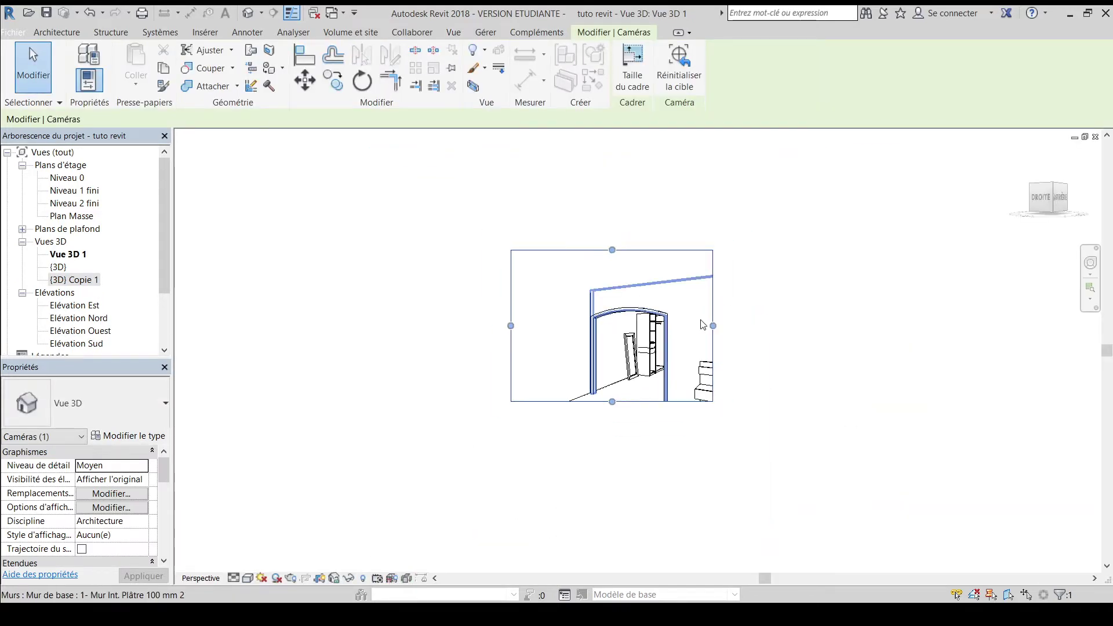
- Try enlarging the new camera view's frame on both sides and downwards around the arched opening and the bed
left_click_drag(713, 326, 975, 359)
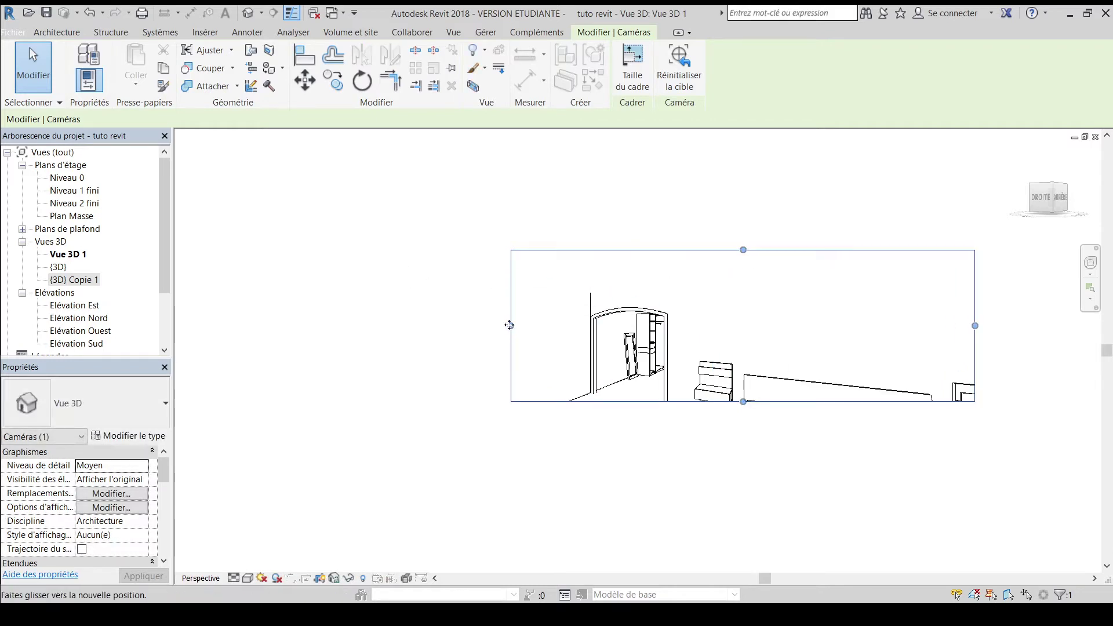
left_click_drag(509, 325, 302, 326)
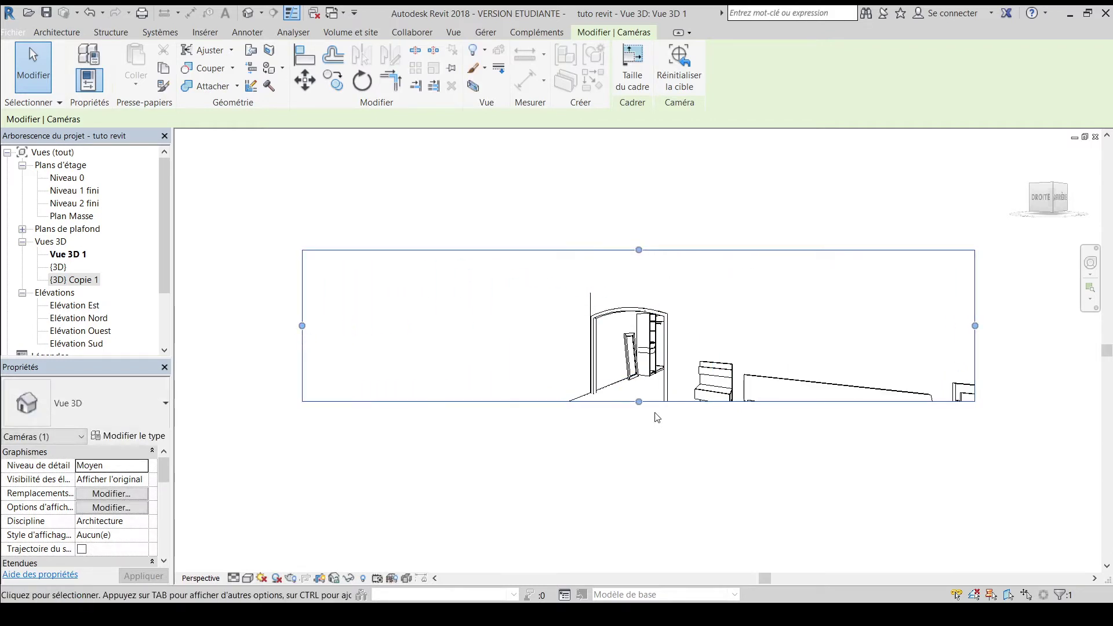
left_click_drag(640, 401, 639, 569)
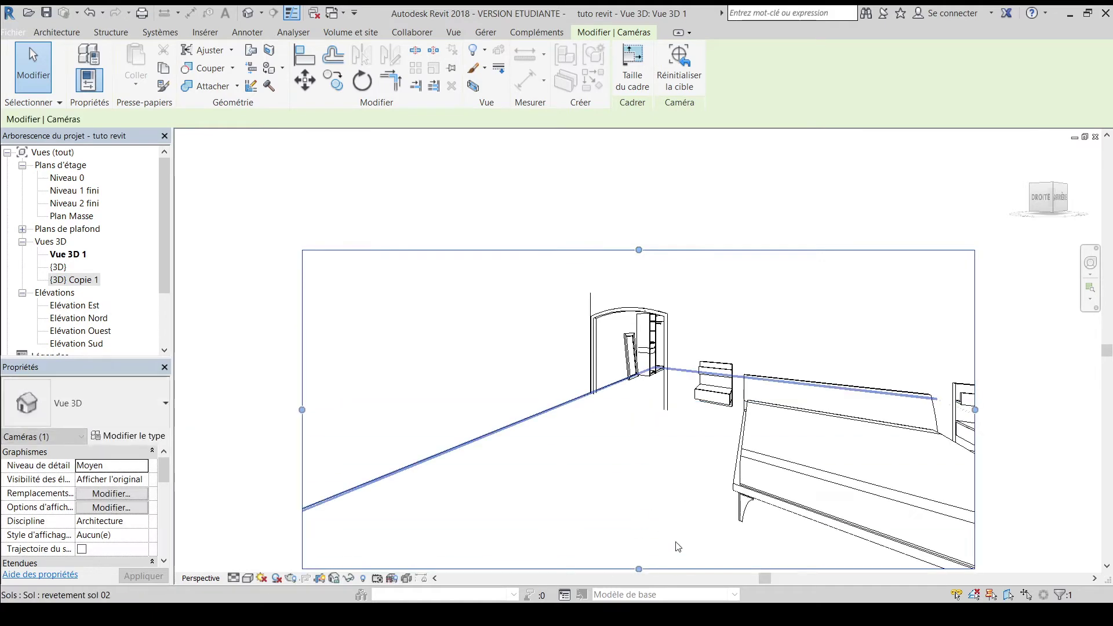
middle_click_drag(669, 472, 578, 368)
scroll(578, 367, "up", 1)
scroll(579, 367, "down", 3)
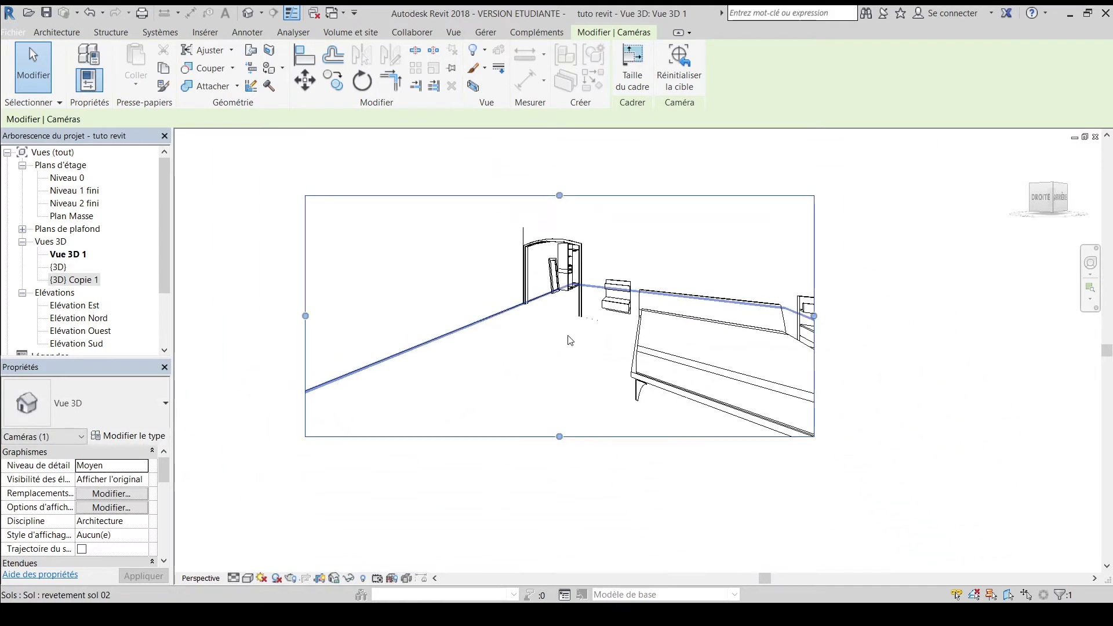
- Undo the frame resizing and the creation of the camera view
left_click(90, 13)
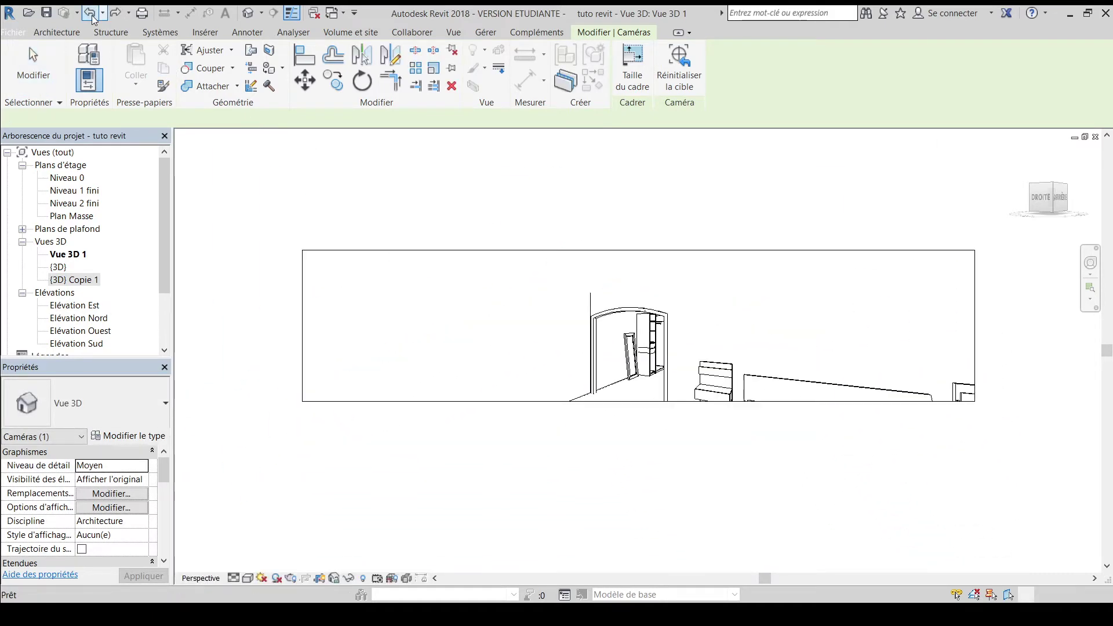
left_click(90, 12)
left_click(89, 12)
left_click(90, 13)
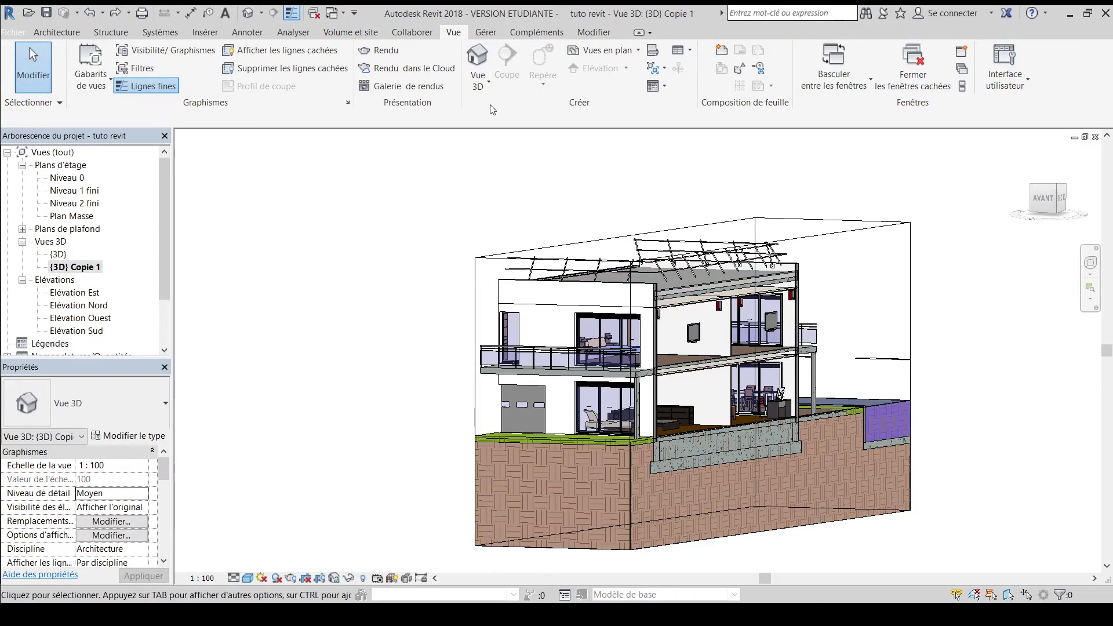
- Restart the perspective camera with an eye offset of 1.65 from level Niveau 1 fini
left_click(479, 72)
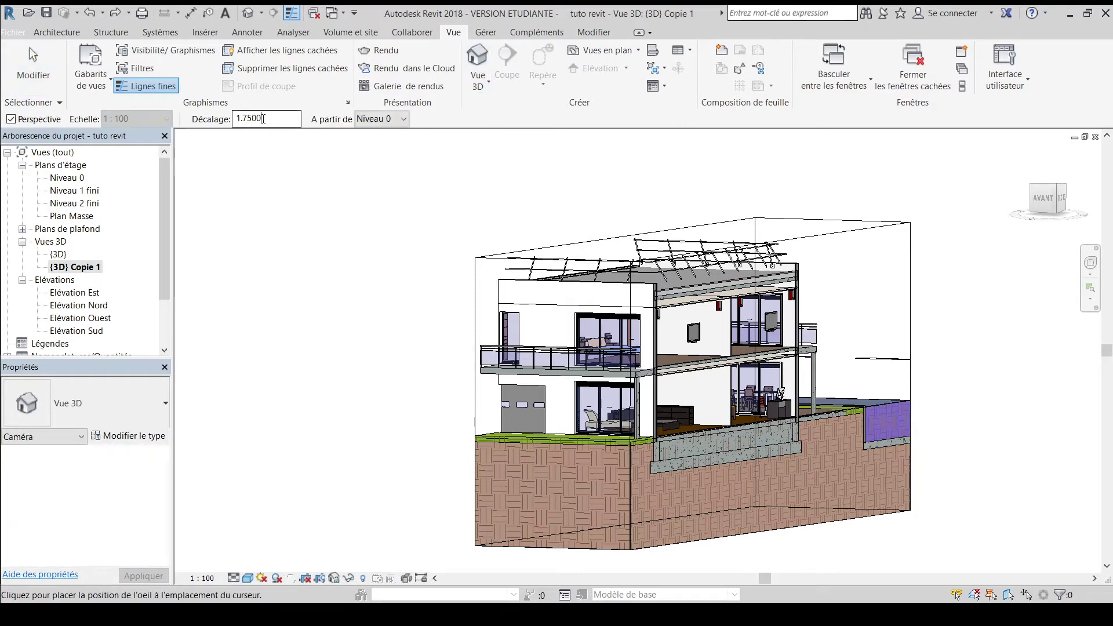
double_click(264, 119)
type("1.65")
left_click(403, 118)
left_click(406, 133)
- Try placing the camera eye by the upper-floor partition, with its target at the front facade above the balcony
middle_click_drag(742, 354, 661, 432)
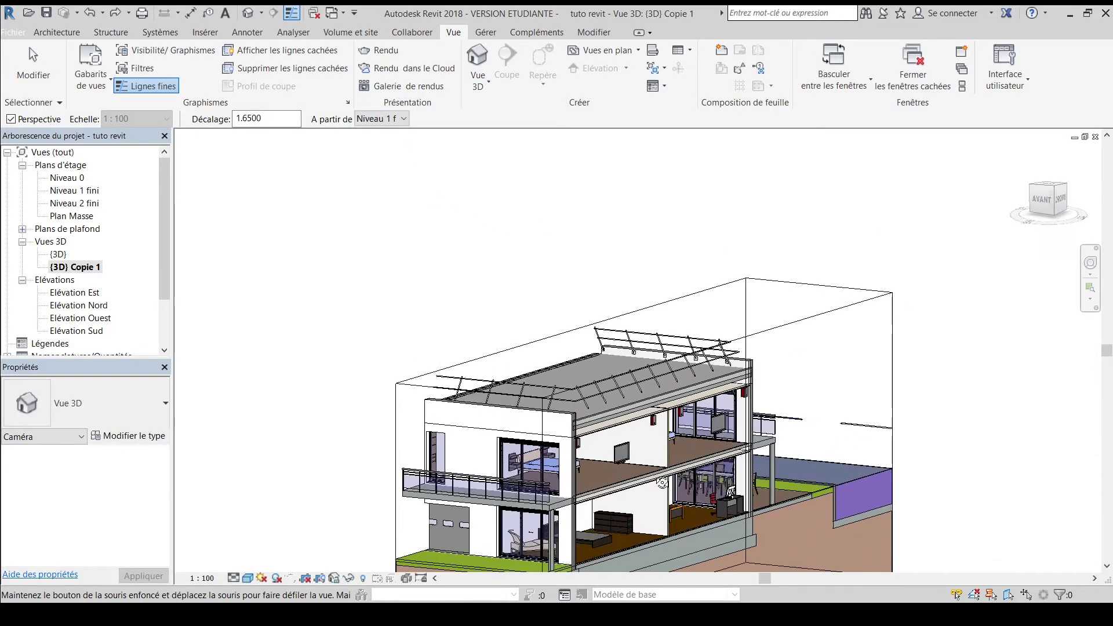
left_click(661, 431)
middle_click_drag(664, 432, 689, 410, "shift")
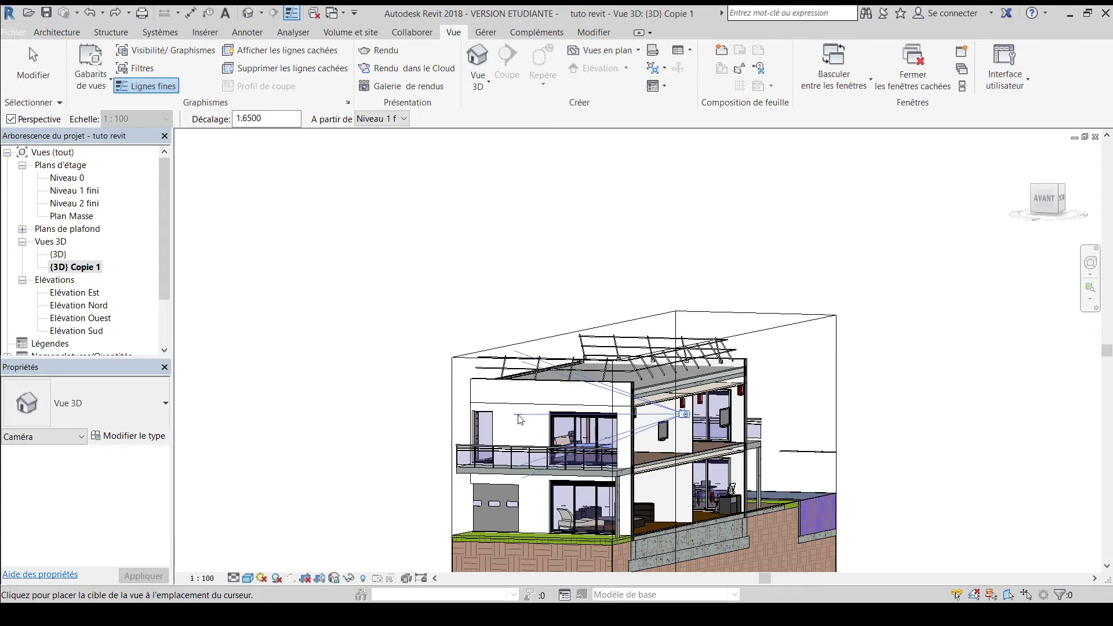
middle_click_drag(526, 427, 563, 429, "shift")
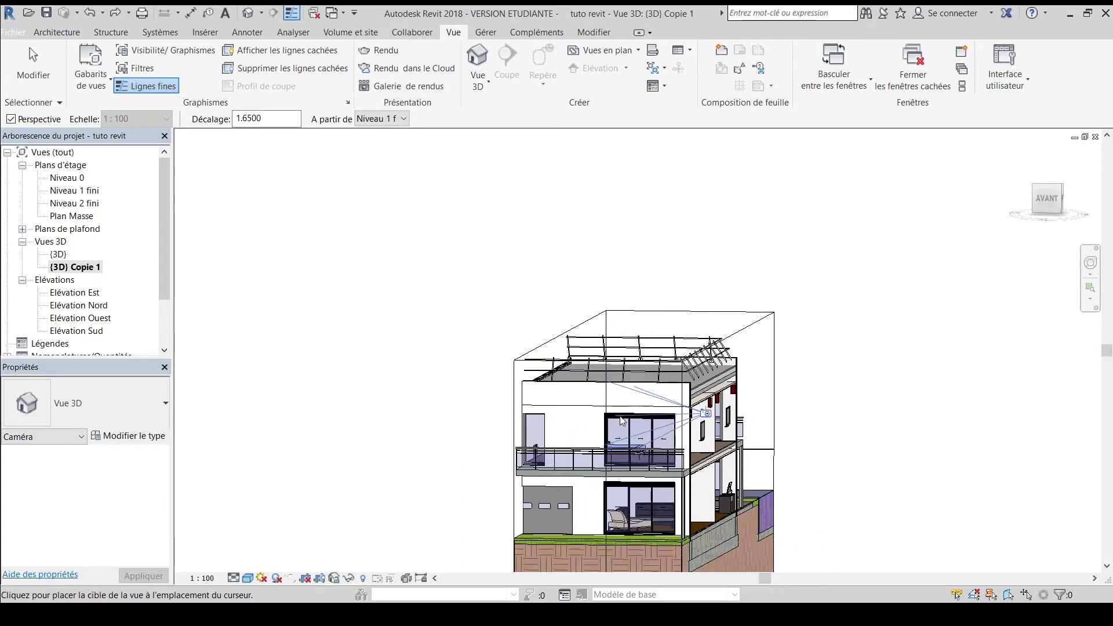
middle_click_drag(627, 443, 566, 434)
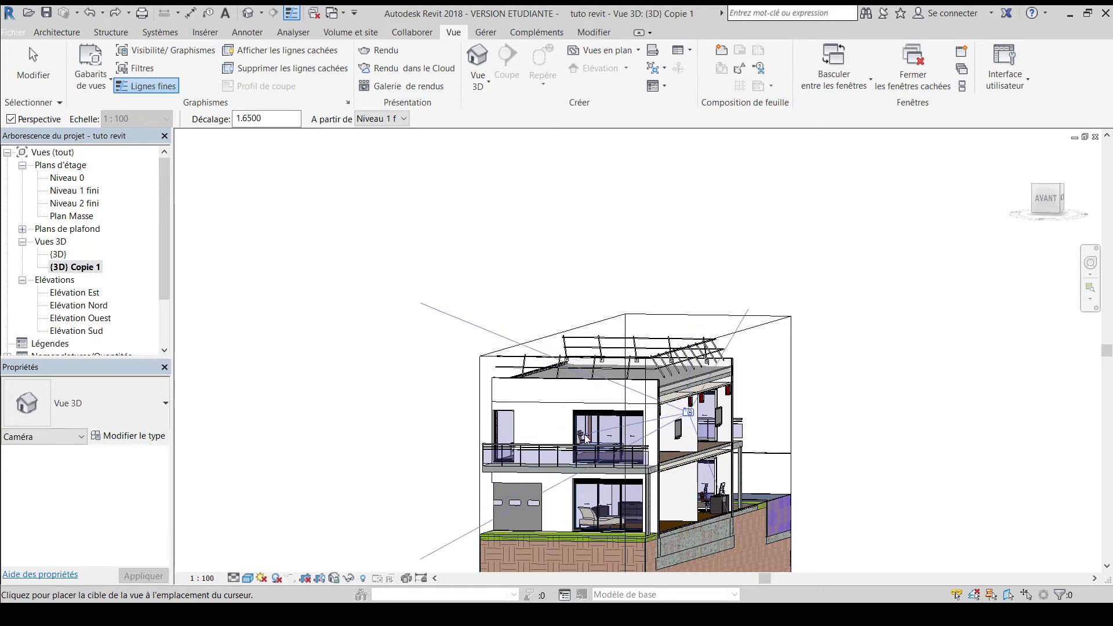
middle_click_drag(568, 432, 510, 433, "shift")
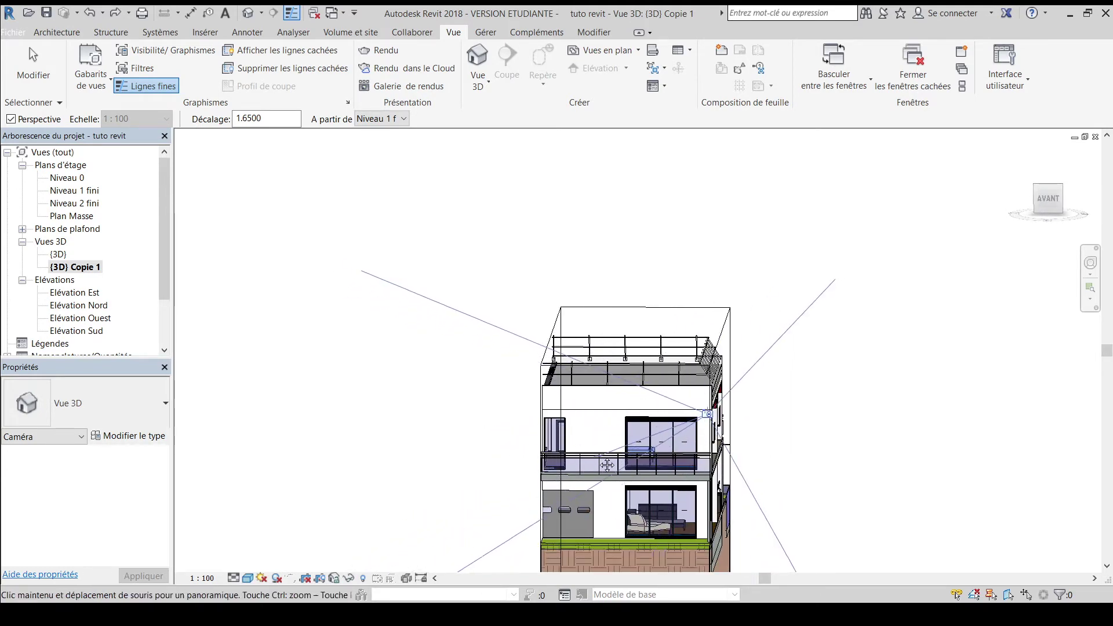
middle_click_drag(505, 444, 541, 422, "shift")
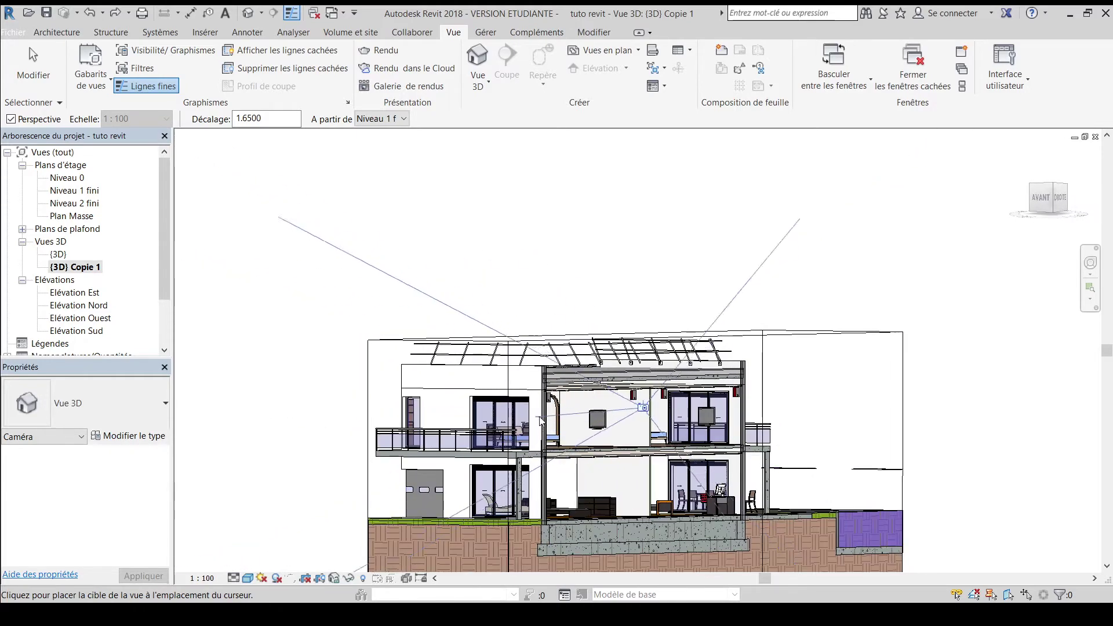
left_click(472, 410)
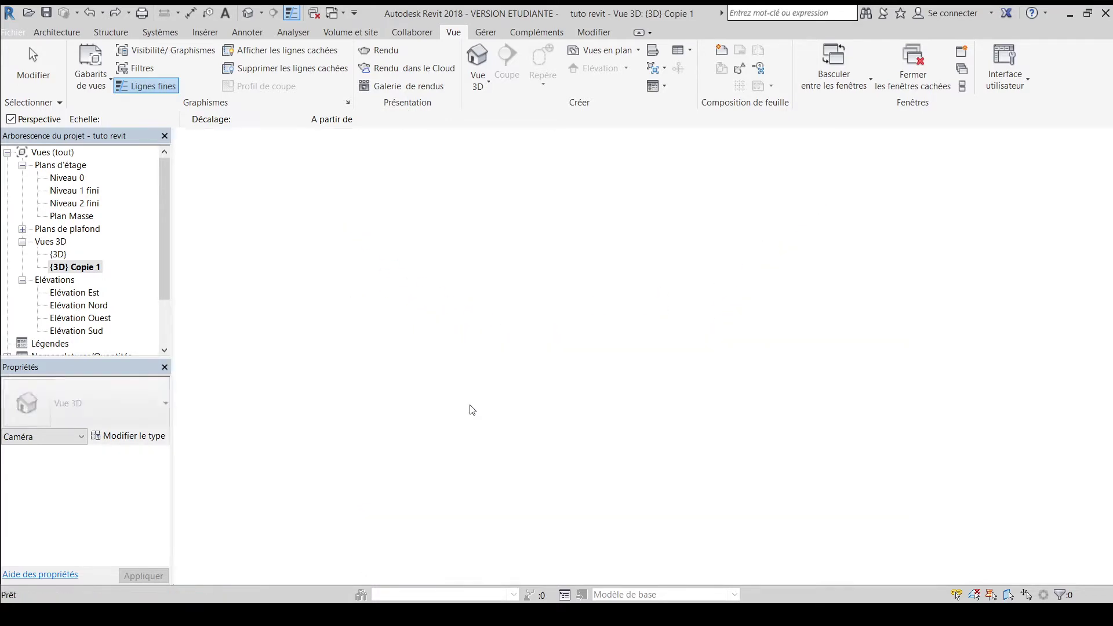
- Try extending the new camera view's frame to the right and downwards to include the whole bed and the sliding window
scroll(470, 401, "down", 2)
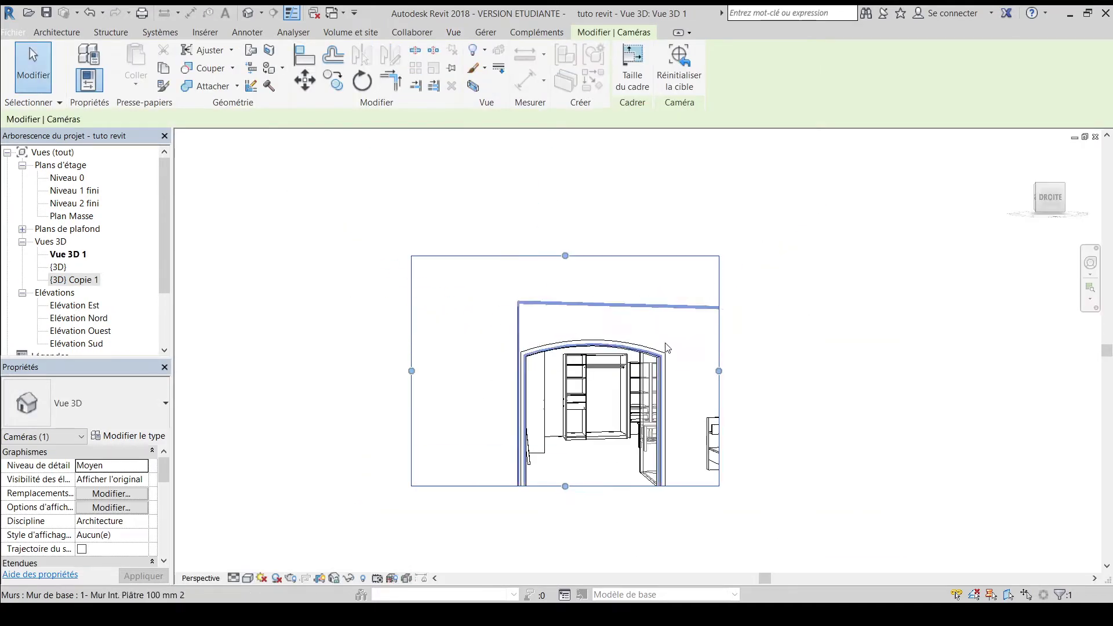
left_click_drag(719, 371, 1093, 417)
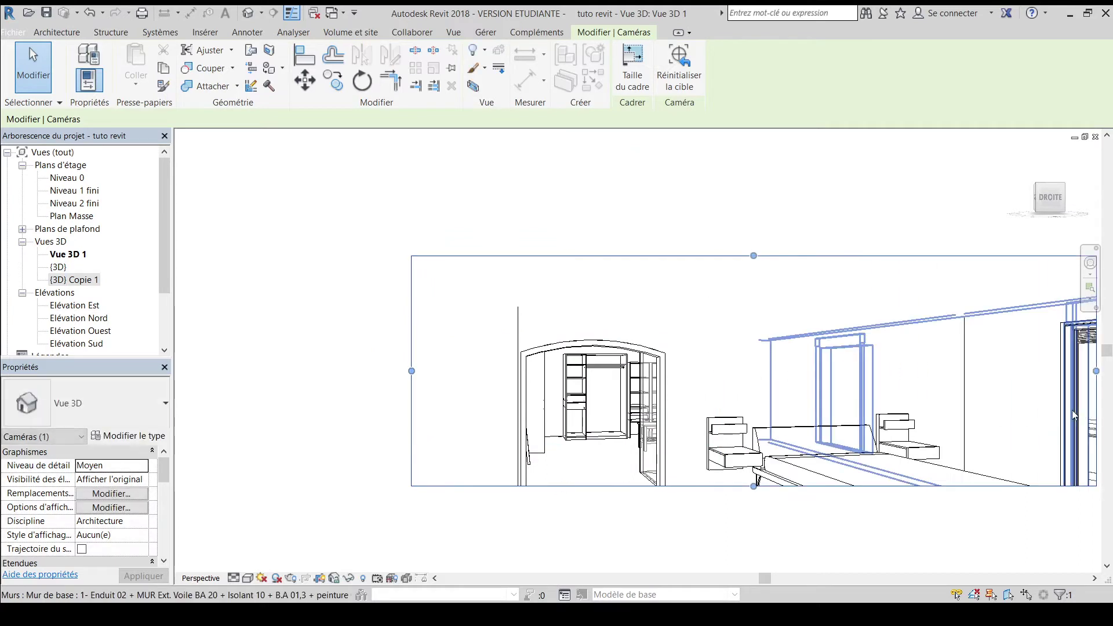
middle_click_drag(878, 389, 667, 301)
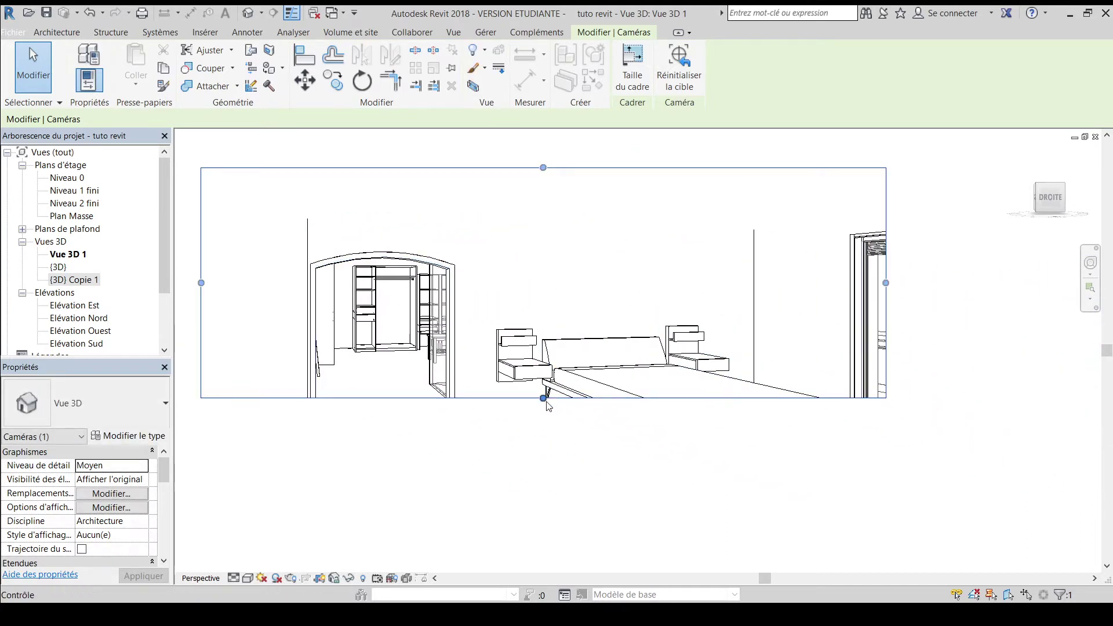
left_click_drag(543, 399, 554, 497)
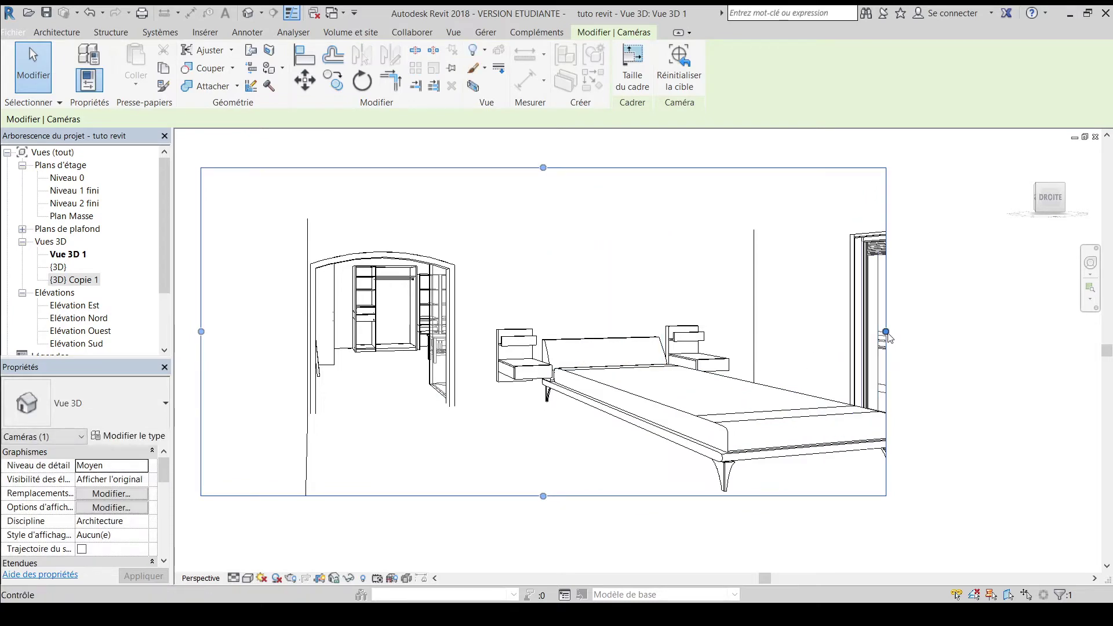
left_click_drag(887, 333, 1028, 332)
middle_click_drag(810, 415, 712, 348)
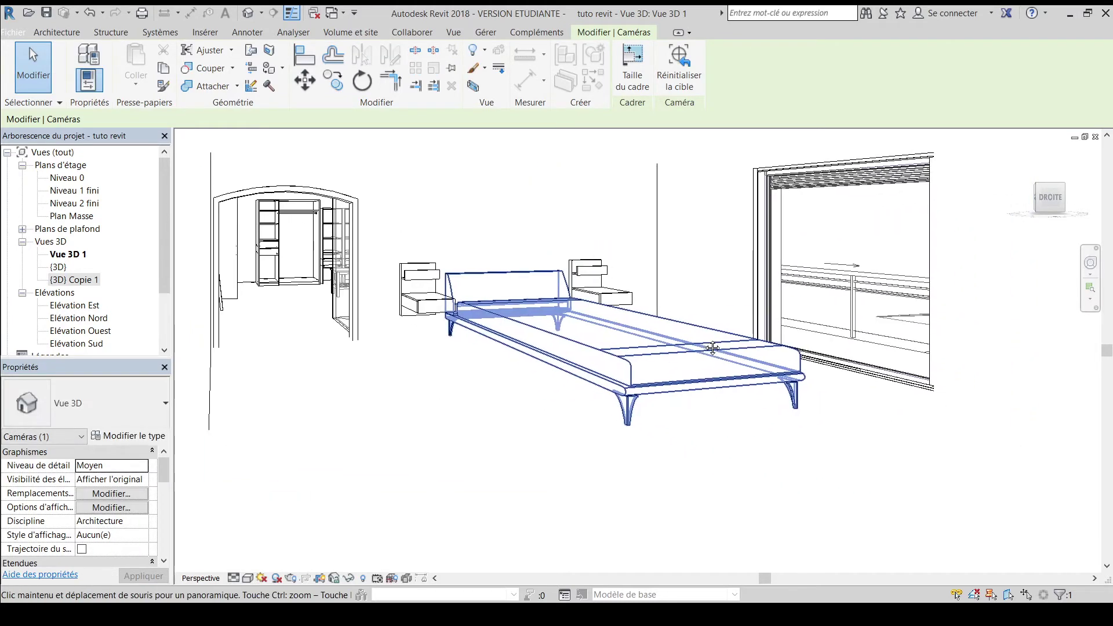
scroll(713, 398, "down", 2)
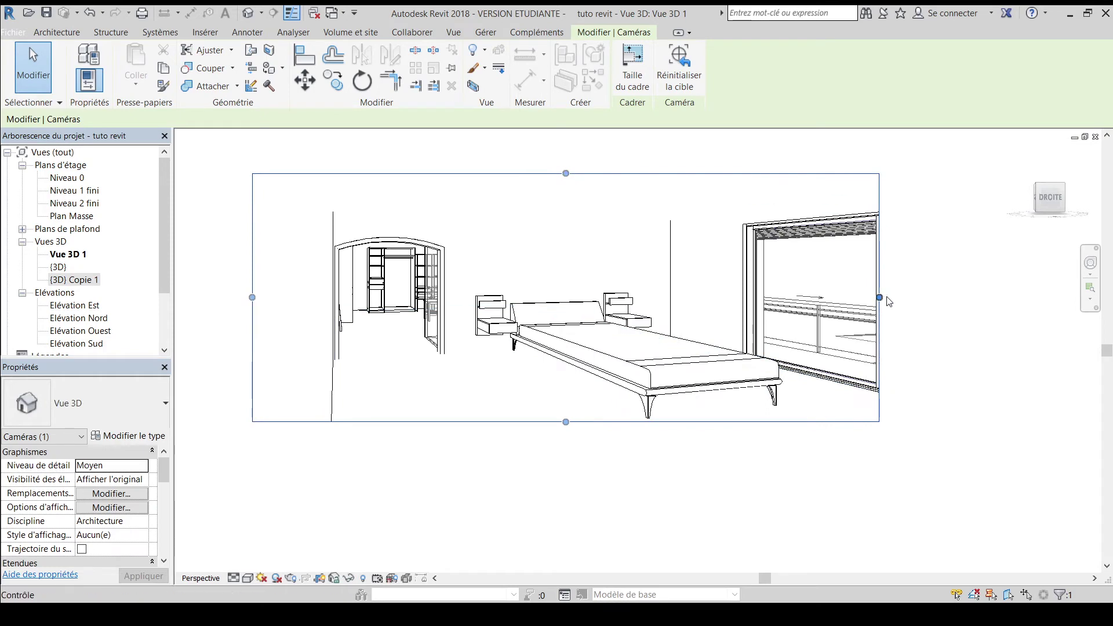
left_click_drag(880, 299, 1006, 298)
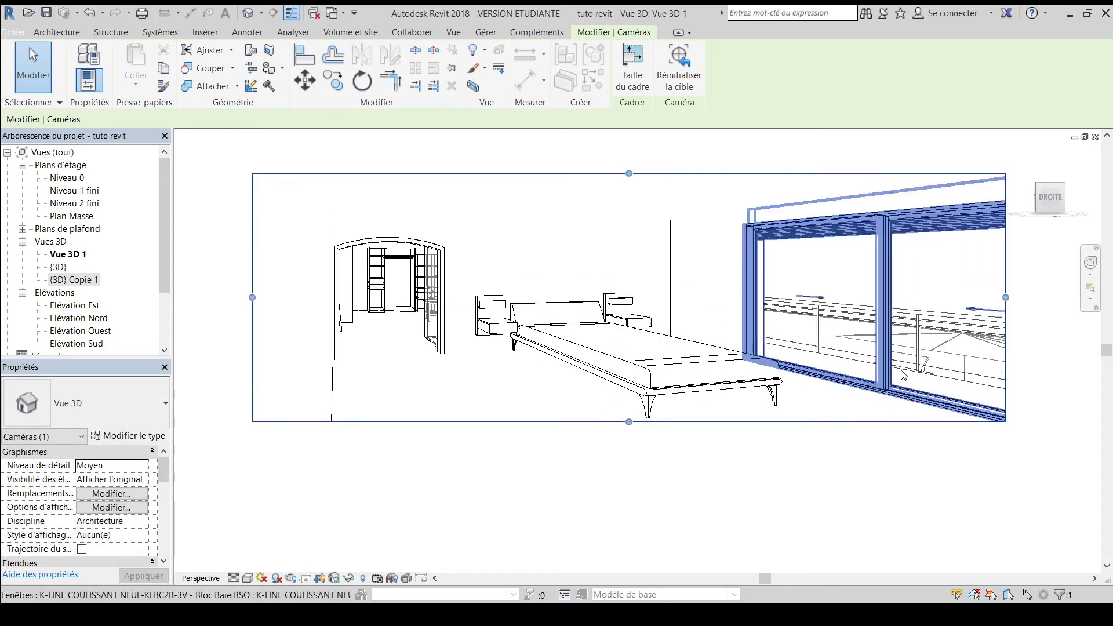
- Undo all the frame extensions and remove the latest camera view
left_click(91, 20)
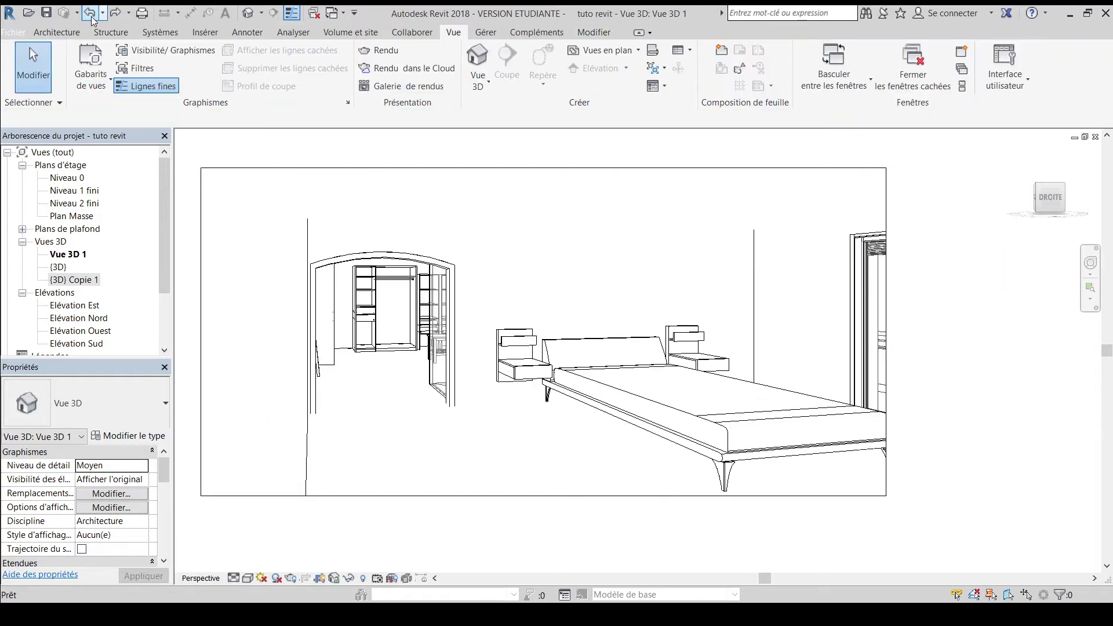
left_click(92, 21)
left_click(90, 13)
left_click(91, 13)
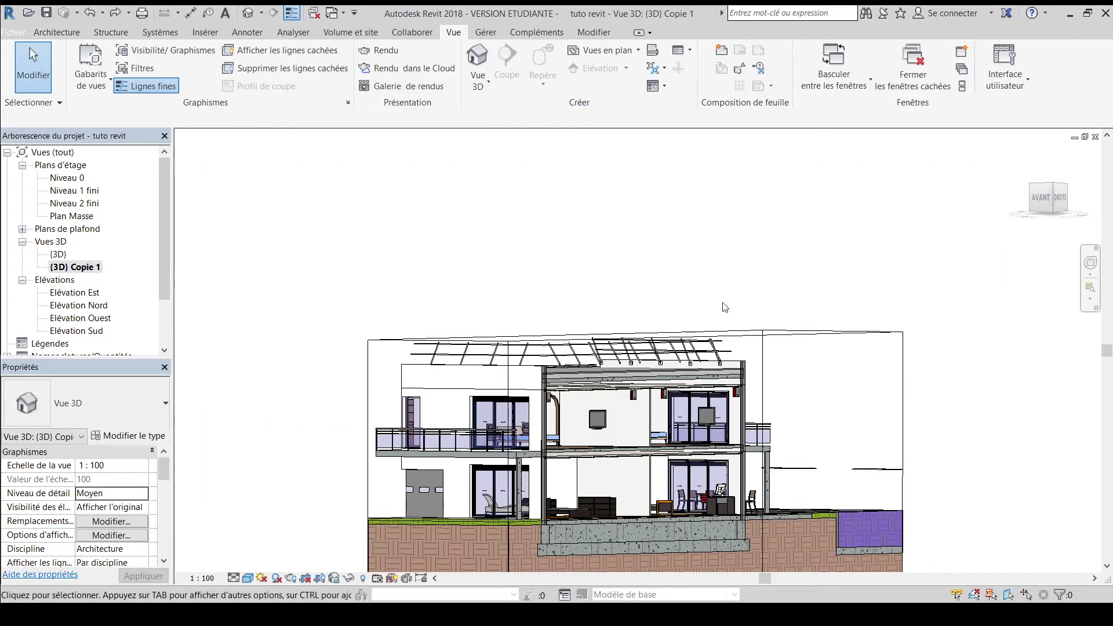
- Start a perspective camera from the cut-open side of the house, with an offset of 1.65 from level Niveau 1 fini
mouse_move(725, 307)
middle_mouse_down("shift")
mouse_move(699, 453)
mouse_move(645, 425)
middle_mouse_up("shift")
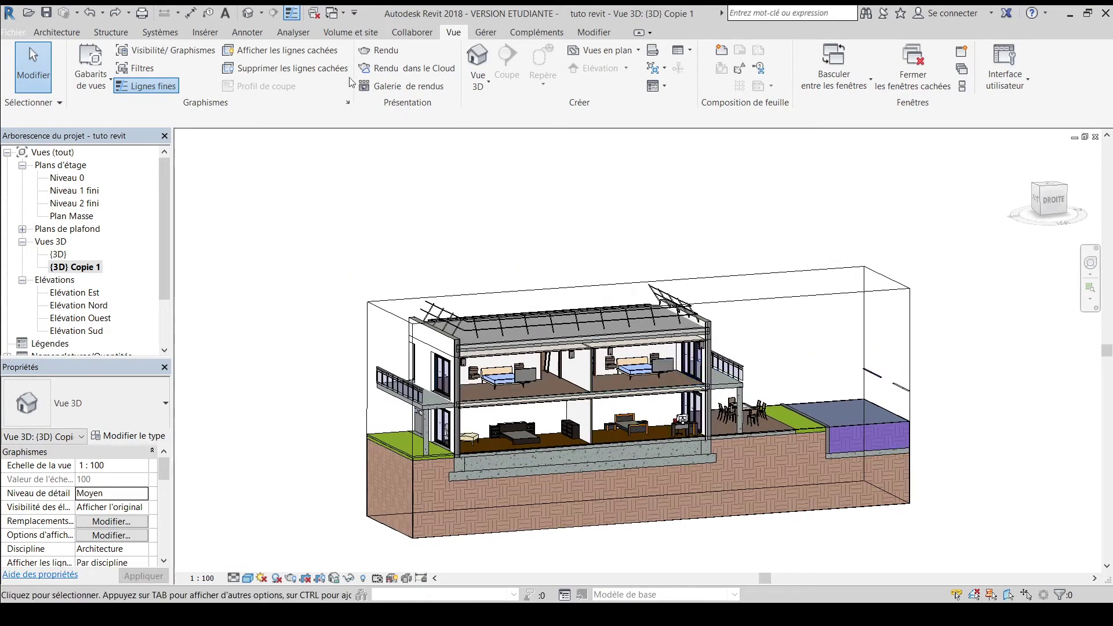
left_click(486, 84)
left_click(500, 140)
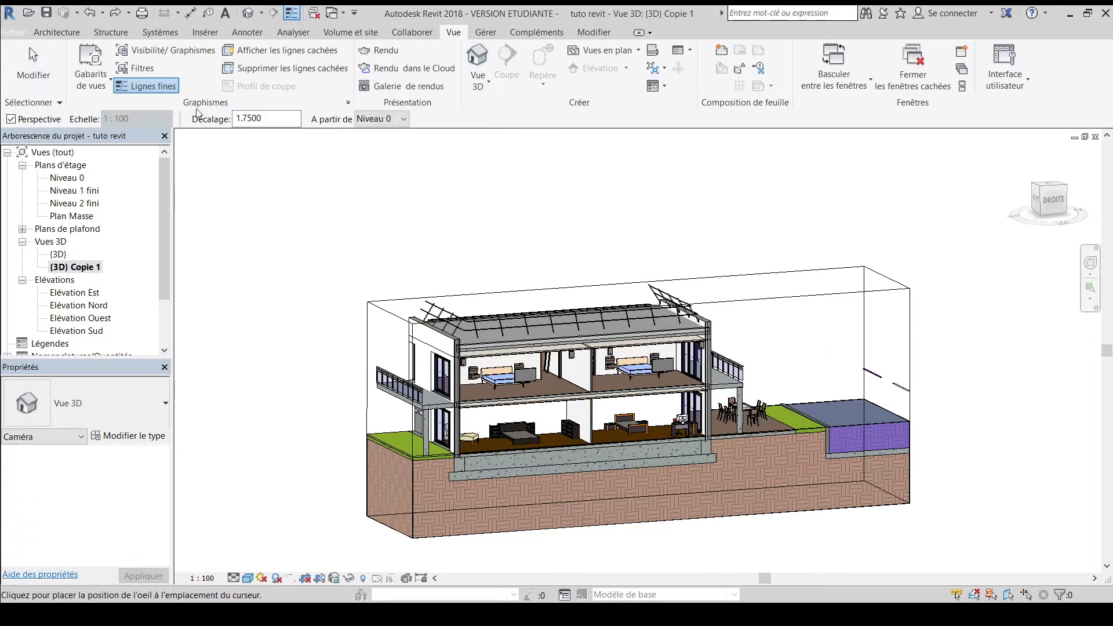
left_click_drag(271, 117, 213, 128)
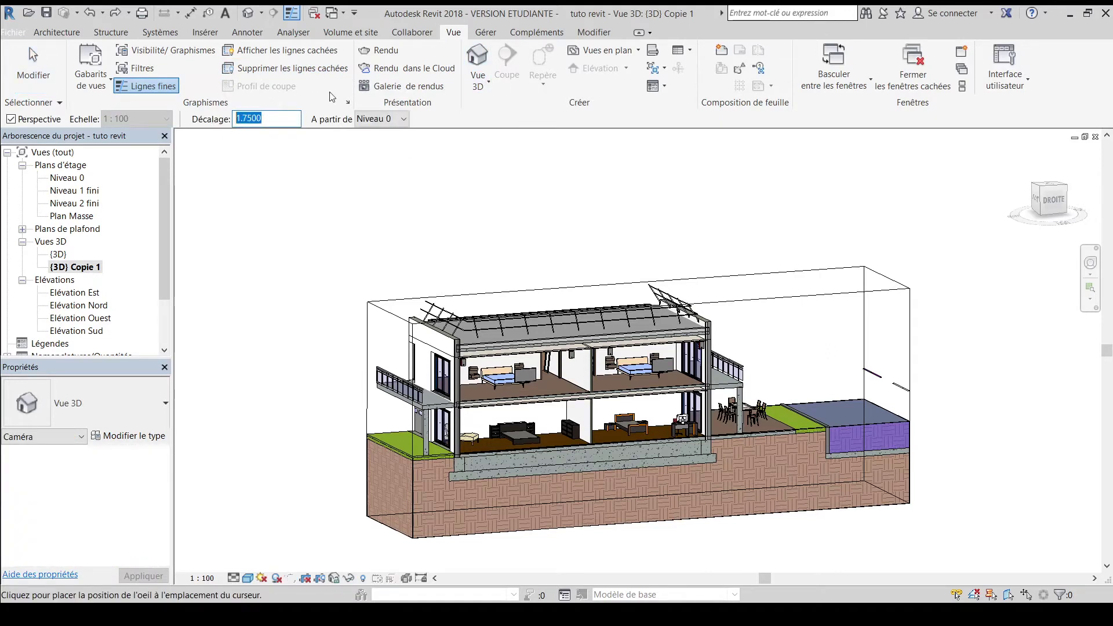
type("1.")
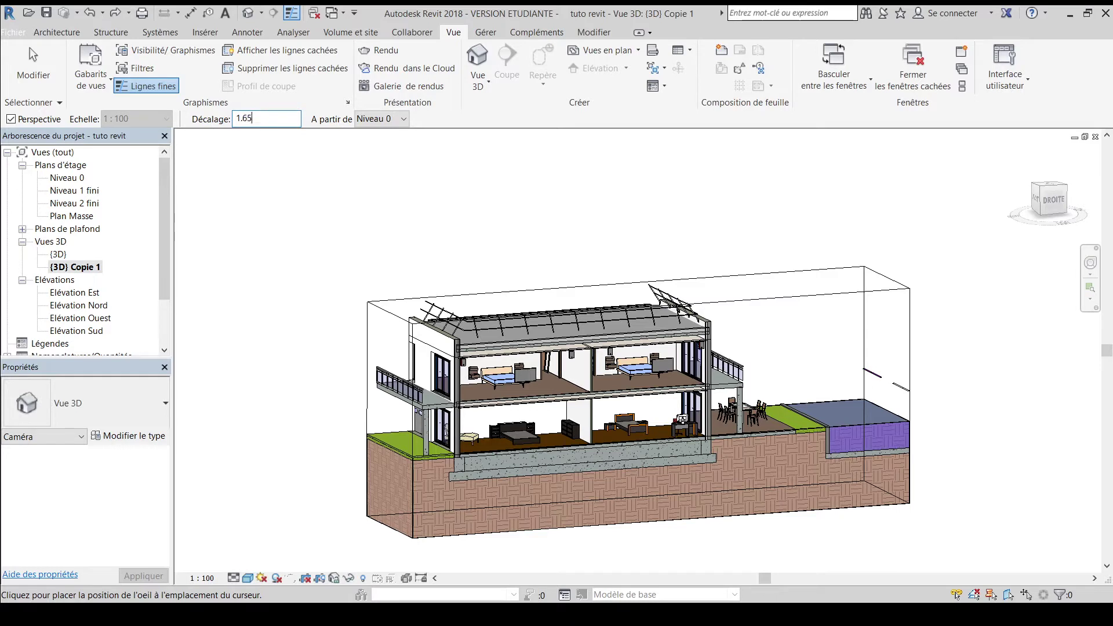
key("Return")
- Place the camera eye by the upper-floor partition and its target above the bed in the front bedroom
left_click(578, 364)
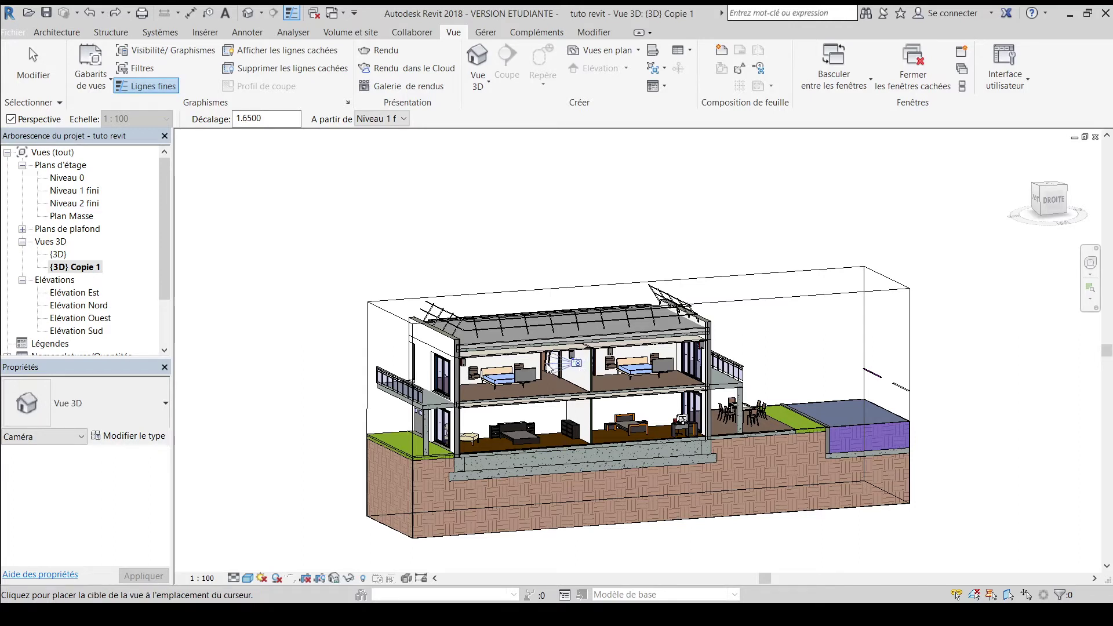
left_click(486, 363)
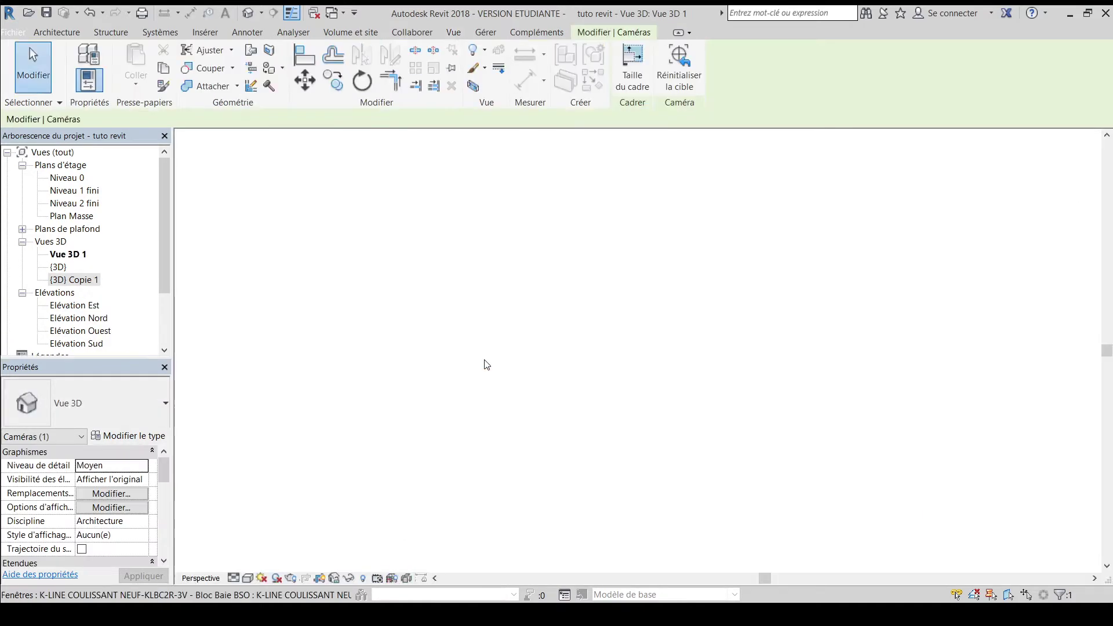
scroll(486, 364, "down", 3)
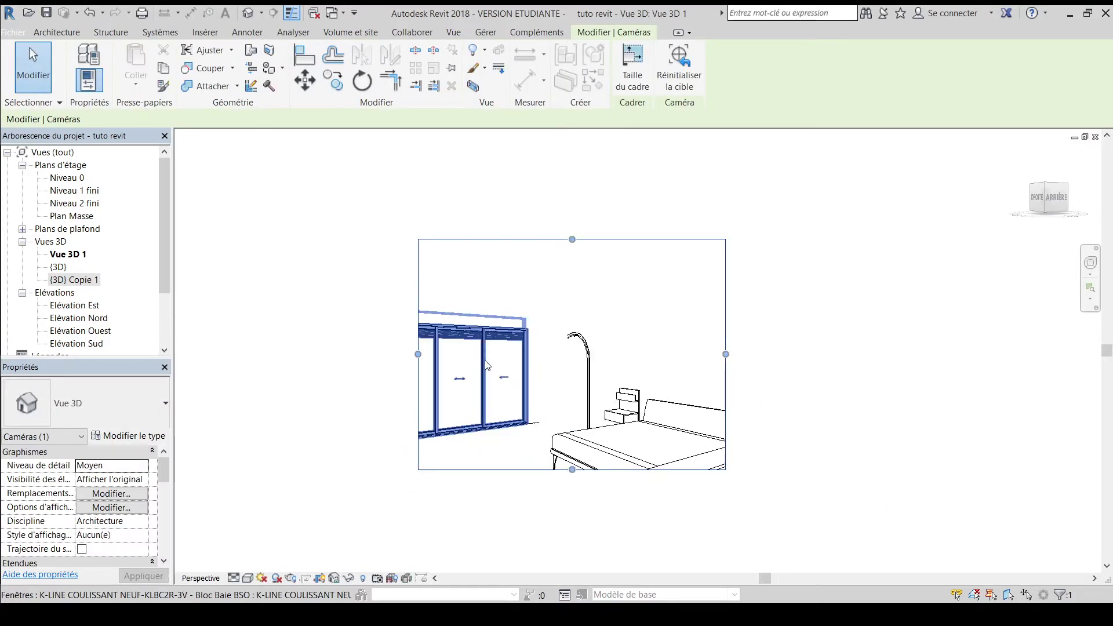
- Extend the new camera view's frame to the right, downwards and left to include the whole bed, sliding window and arched opening
scroll(486, 365, "down", 1)
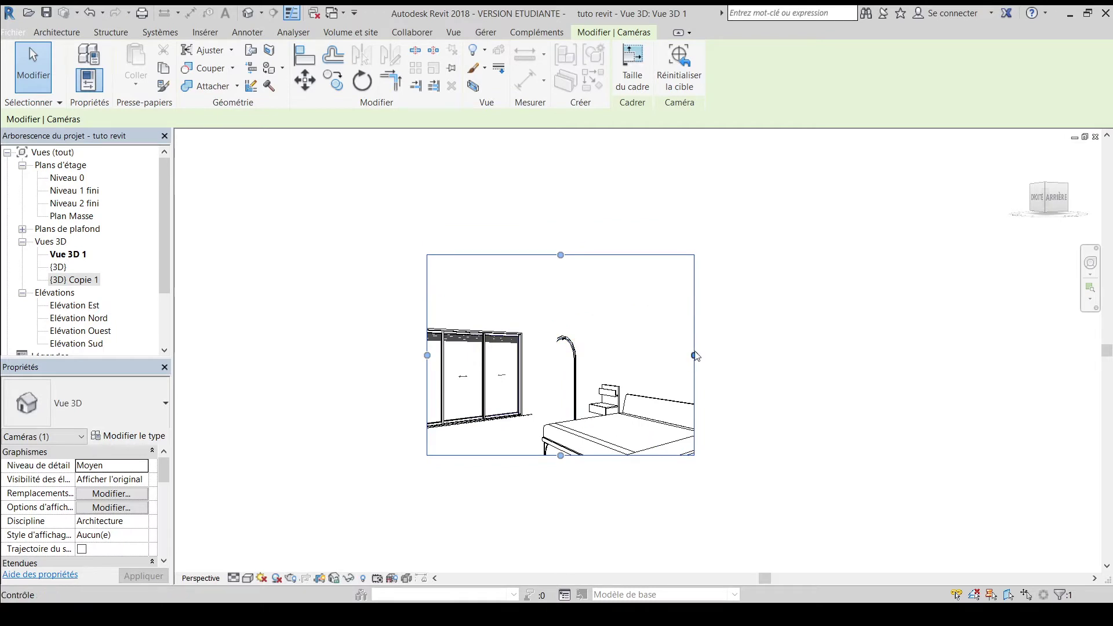
left_click_drag(694, 356, 995, 355)
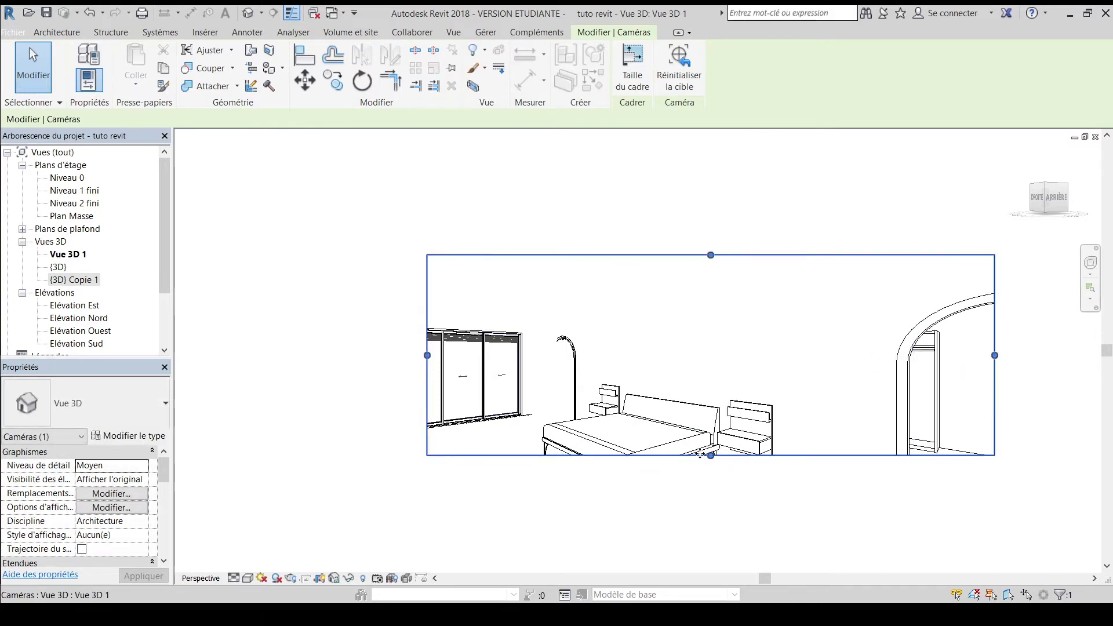
left_click_drag(712, 456, 717, 530)
left_click_drag(428, 393, 328, 394)
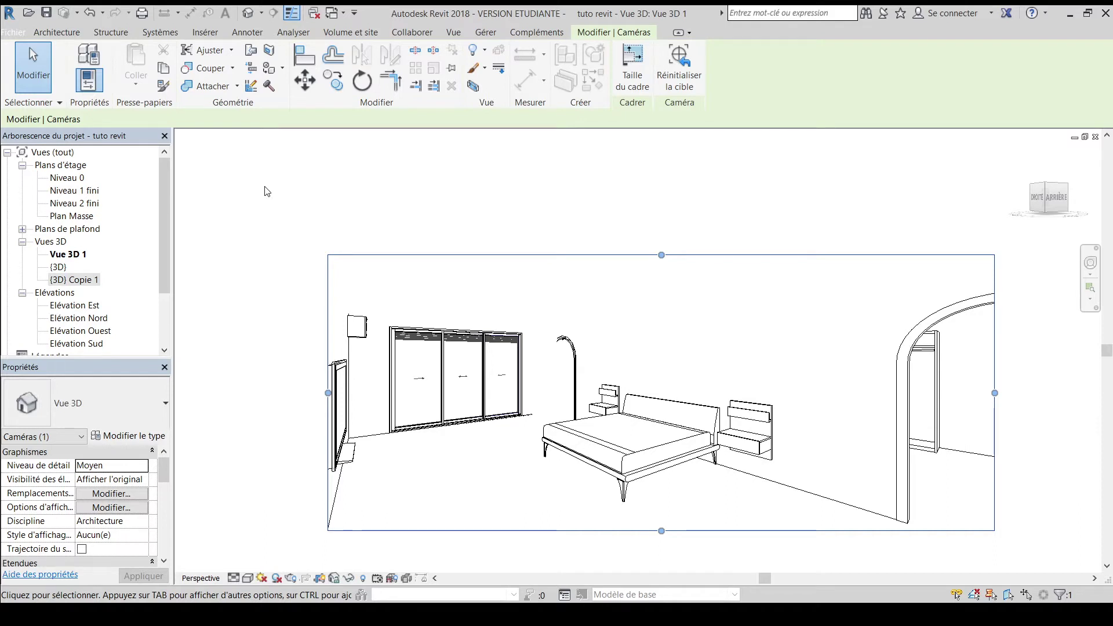
- Set the camera view's detail level to Elevé and display the bedroom with coloured, textured materials
middle_click_drag(552, 182, 501, 174)
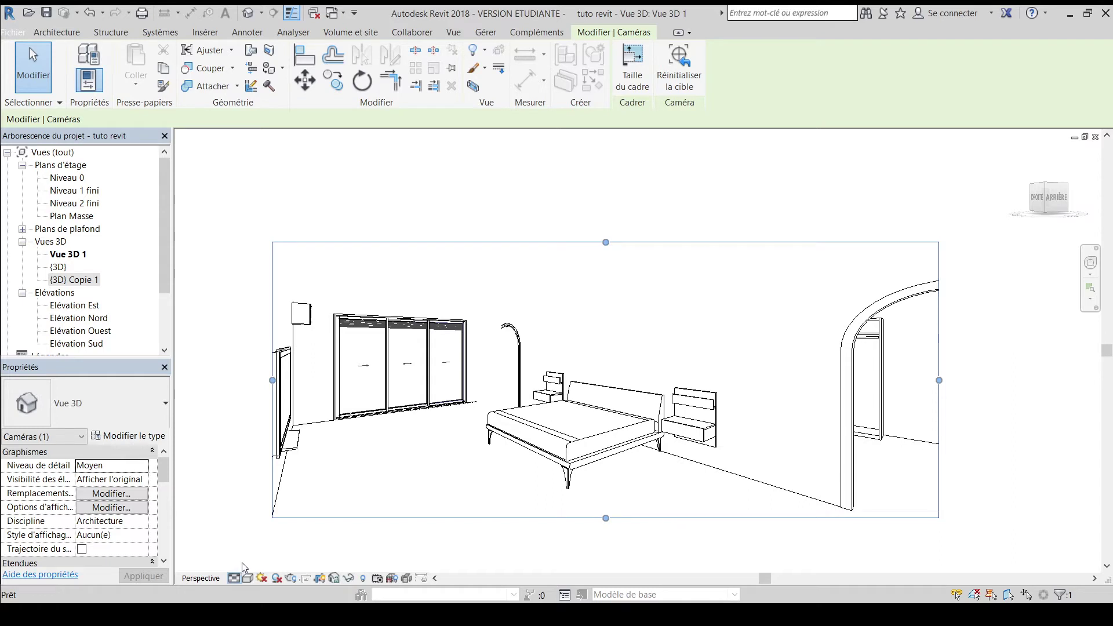
left_click(243, 563)
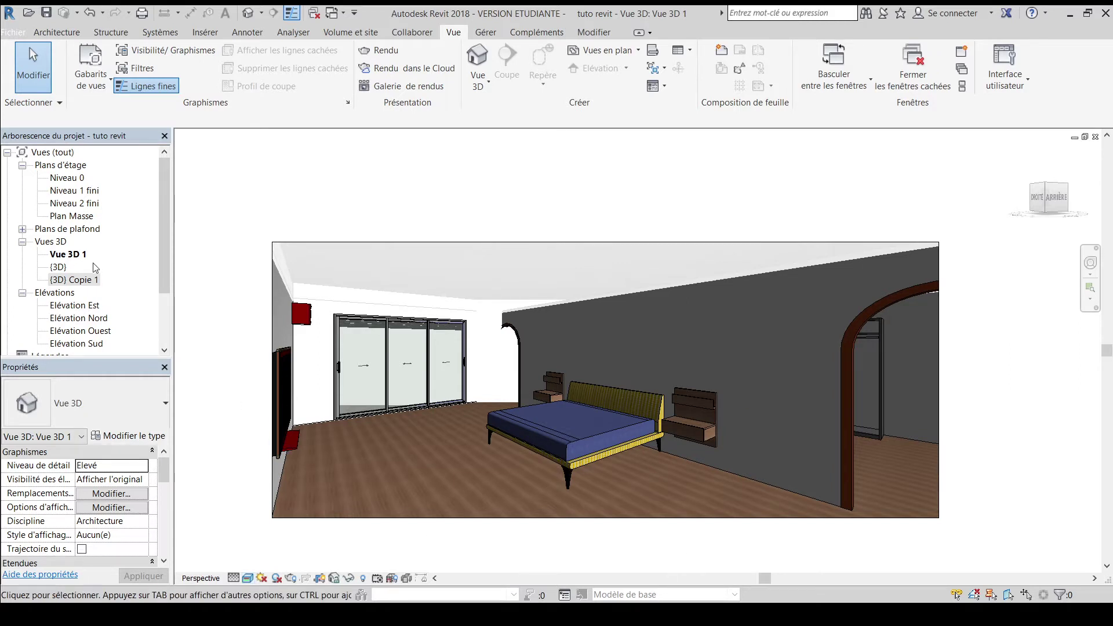
- Examine the cut-open upper-floor bedrooms in the {3D} Copie 1 view and return to Vue 3D 1
double_click(71, 281)
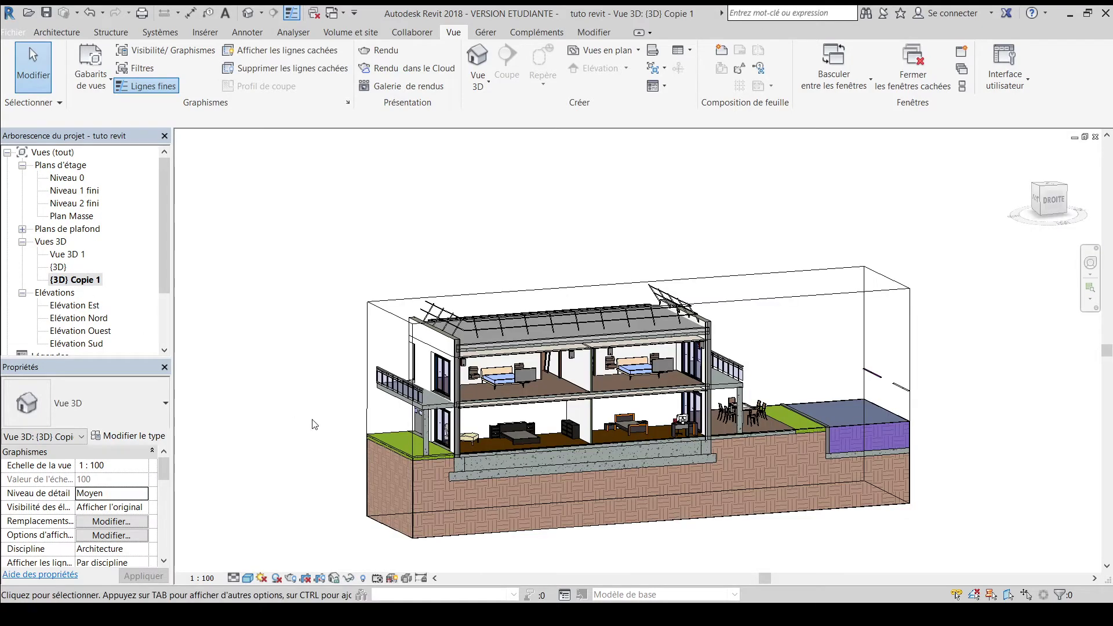
middle_click_drag(321, 470, 318, 398, "shift")
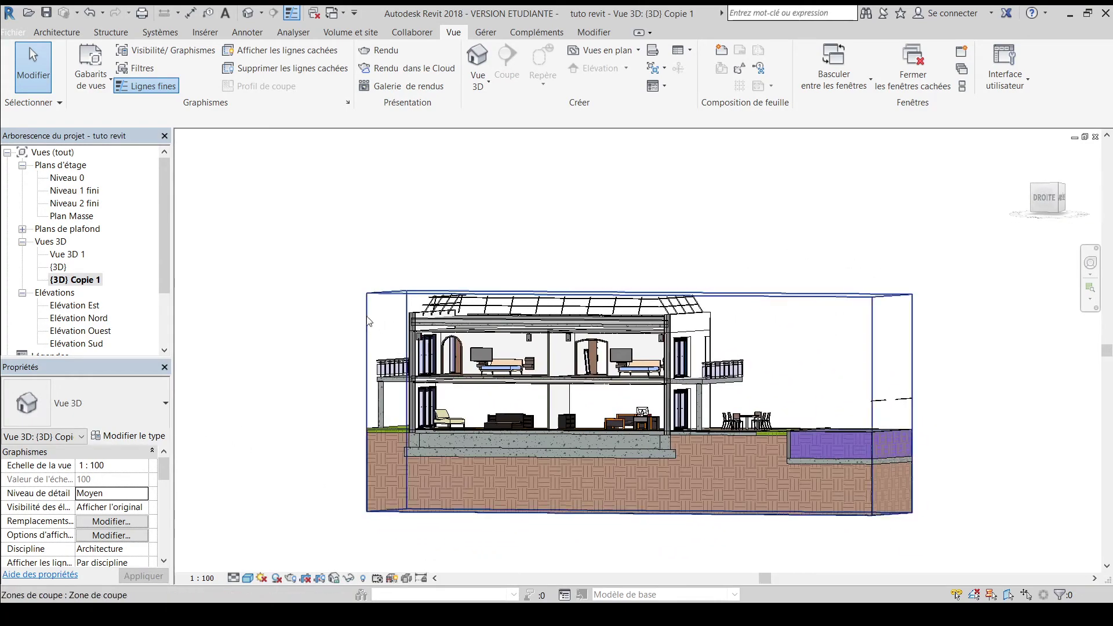
scroll(405, 349, "up", 5)
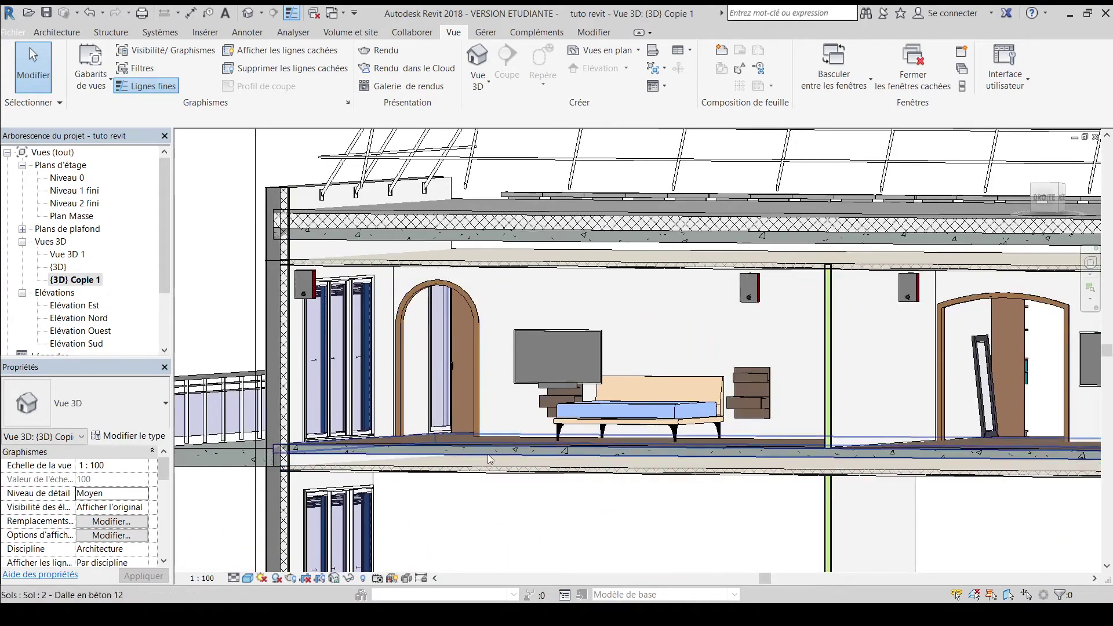
scroll(459, 378, "down", 2)
scroll(410, 452, "down", 1)
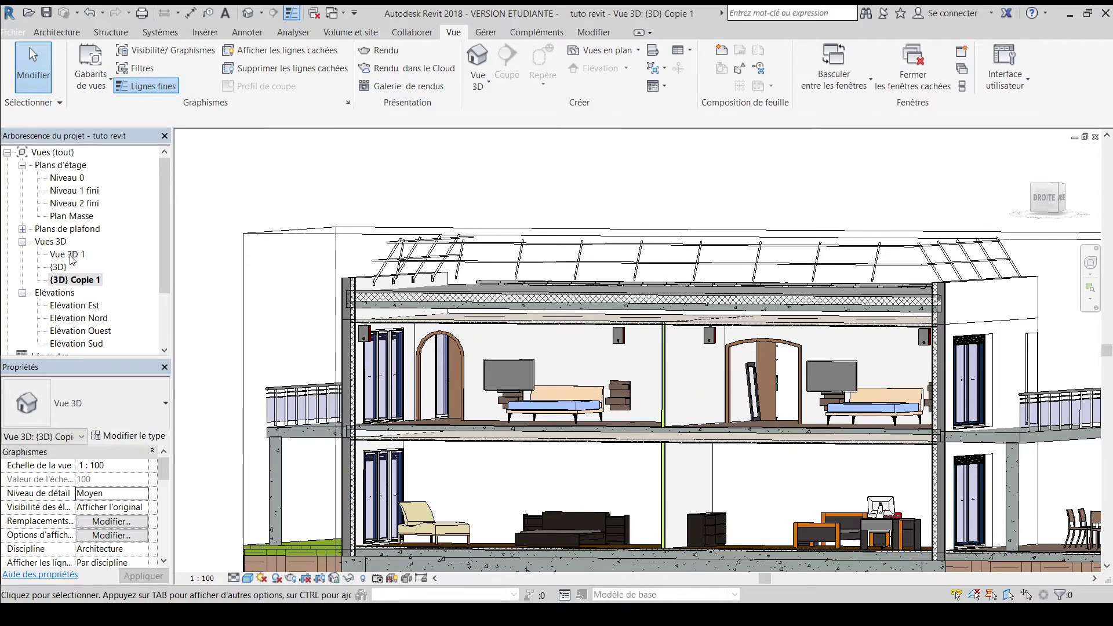
double_click(68, 254)
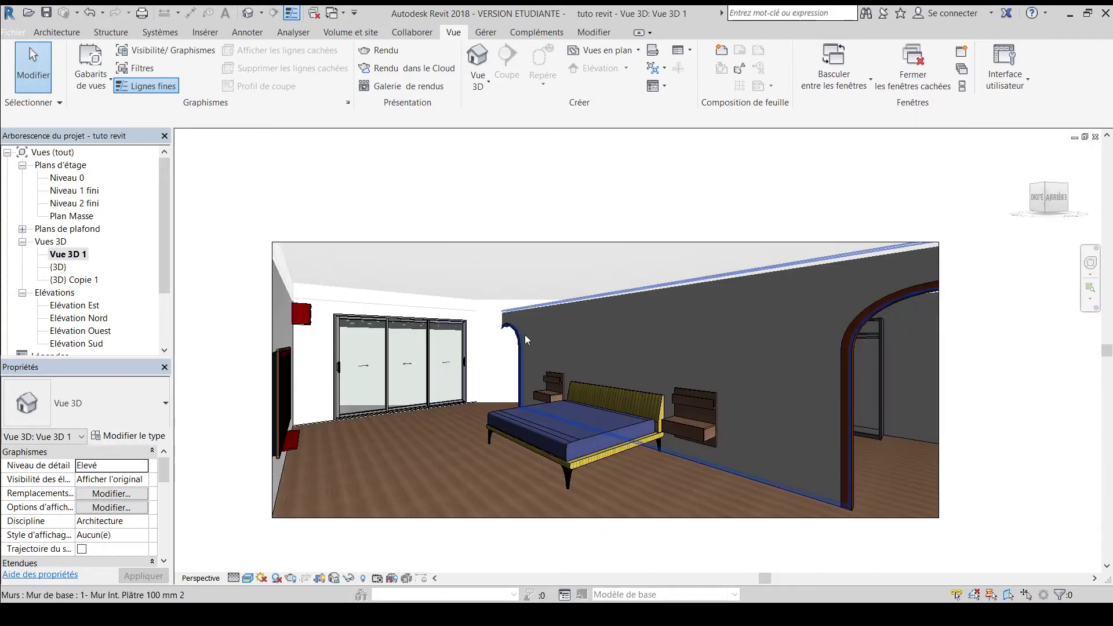
- Reorient the Vue 3D 1 camera to look more closely at the bed, sliding window and far arched doorway
mouse_move(502, 365)
middle_mouse_down("shift")
mouse_move(555, 386)
mouse_move(487, 385)
mouse_move(509, 381)
mouse_move(493, 376)
middle_mouse_up("shift")
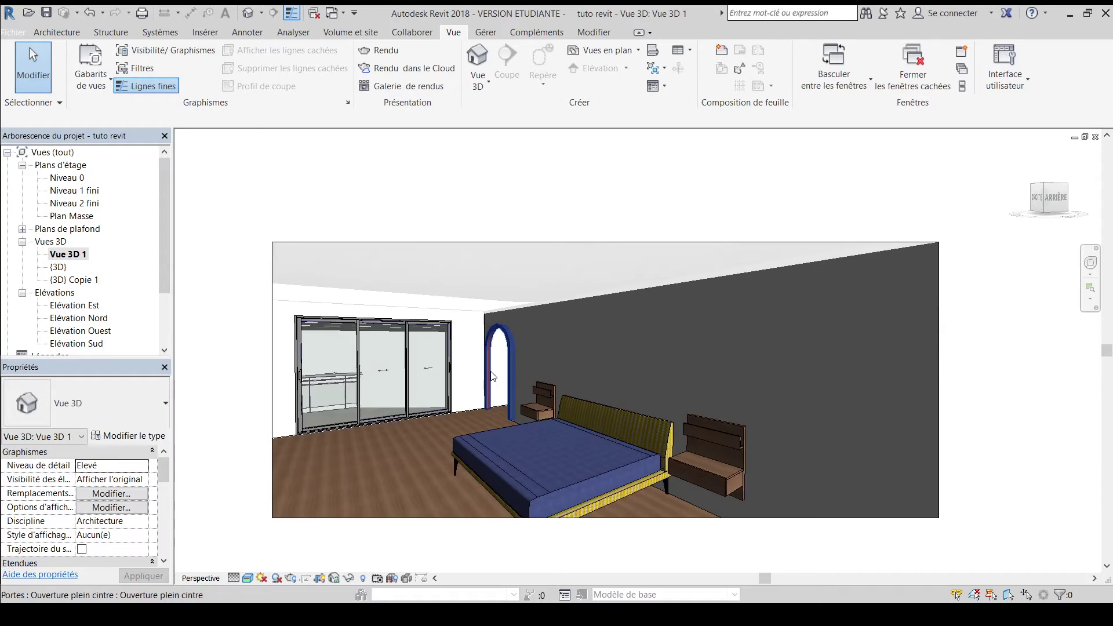
scroll(493, 376, "down", 2)
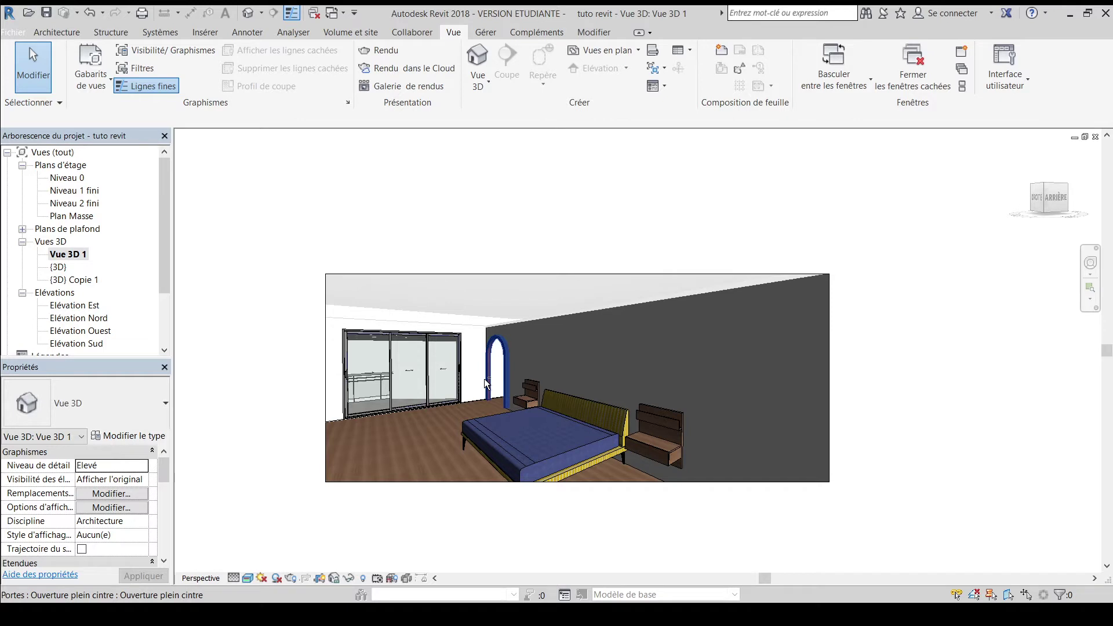
middle_click_drag(486, 383, 589, 399, "shift")
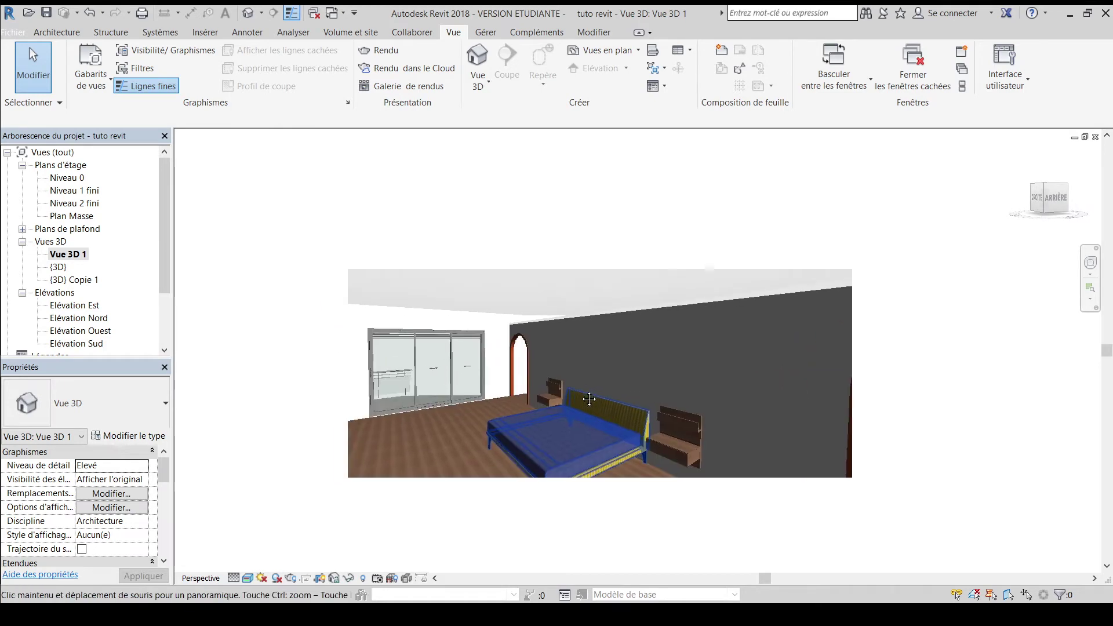
- Extend the Vue 3D 1 frame left, right and downwards to include the wall television, the whole bed and the near arch
left_click(348, 375)
left_click_drag(347, 373, 287, 374)
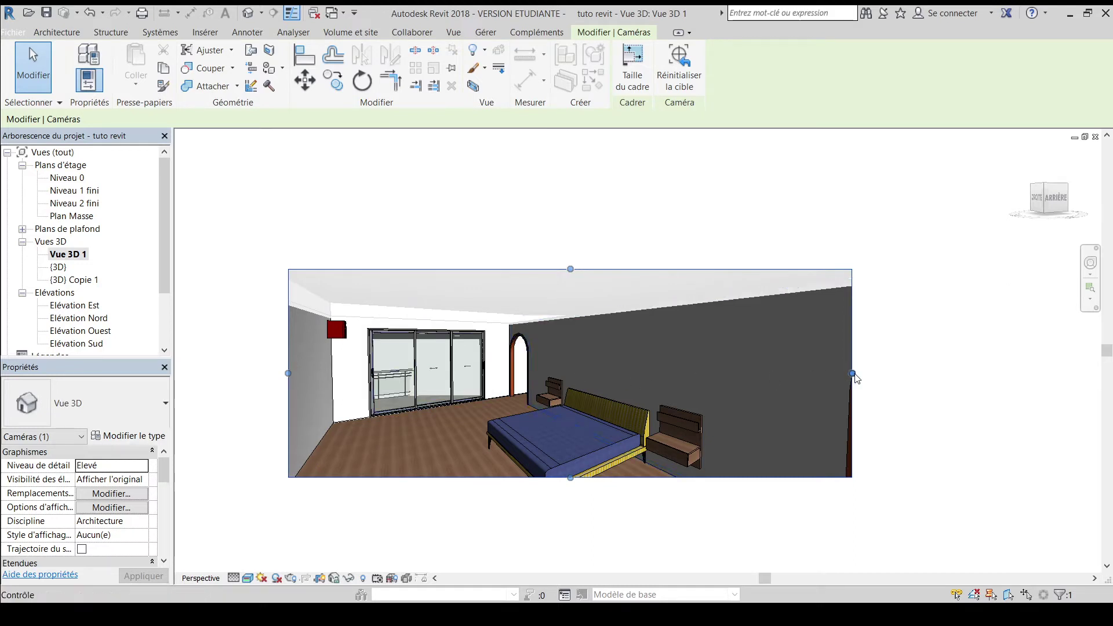
left_click_drag(853, 373, 933, 373)
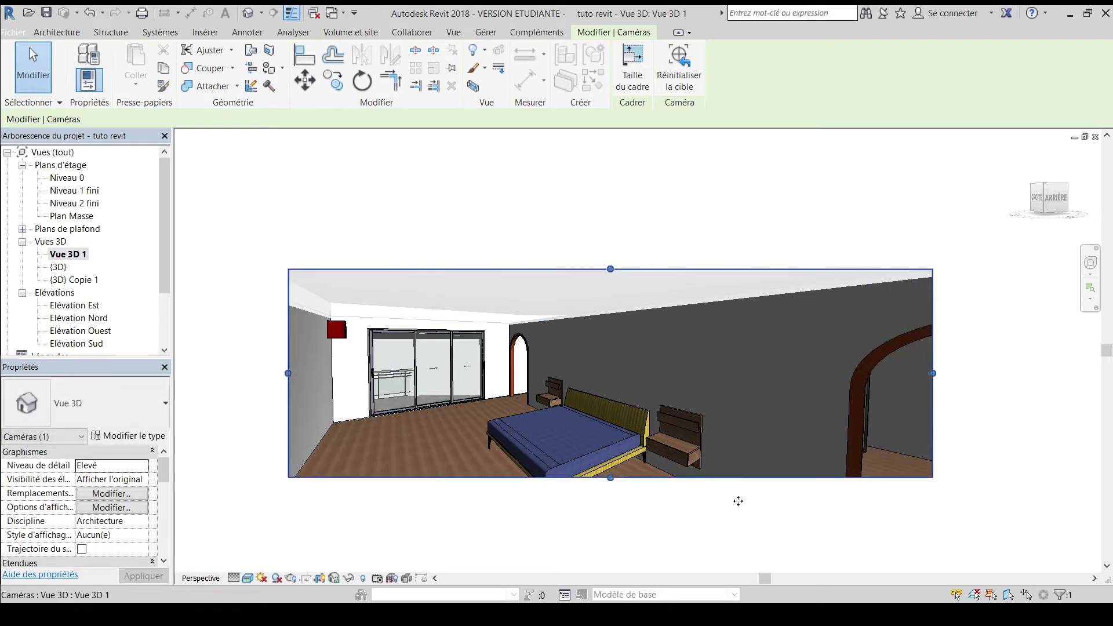
left_click_drag(611, 478, 612, 552)
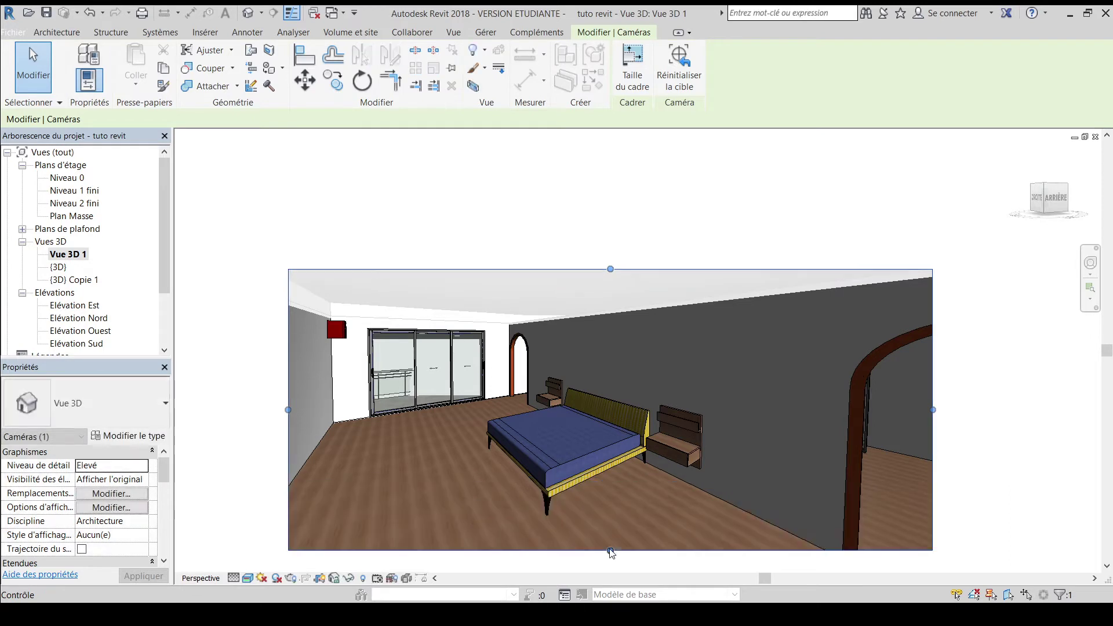
left_click_drag(288, 411, 232, 424)
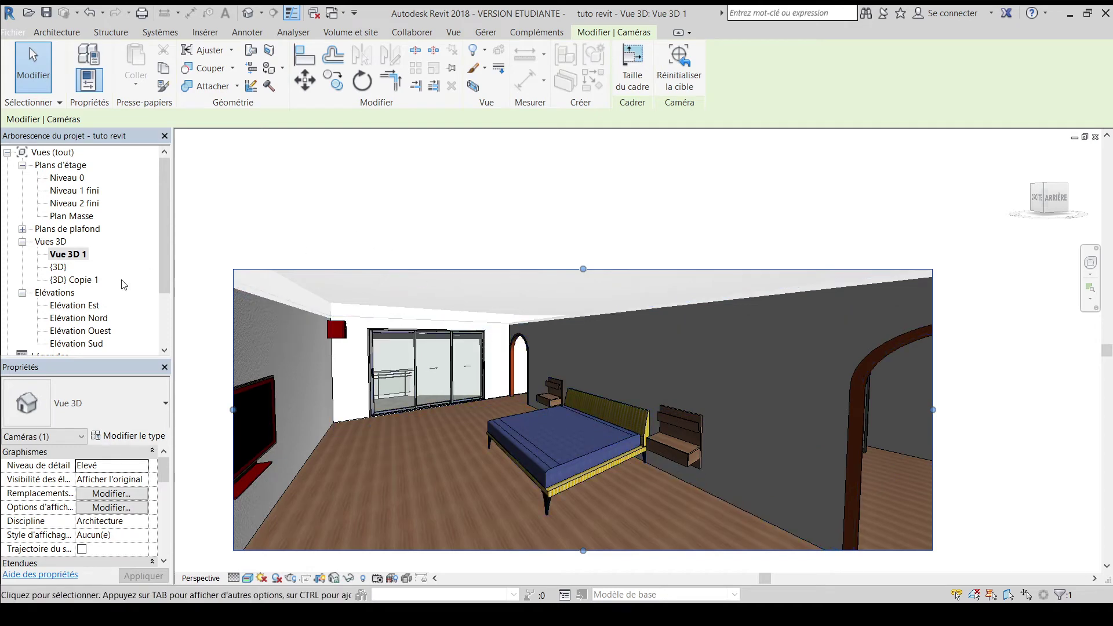
middle_click_drag(547, 208, 543, 164)
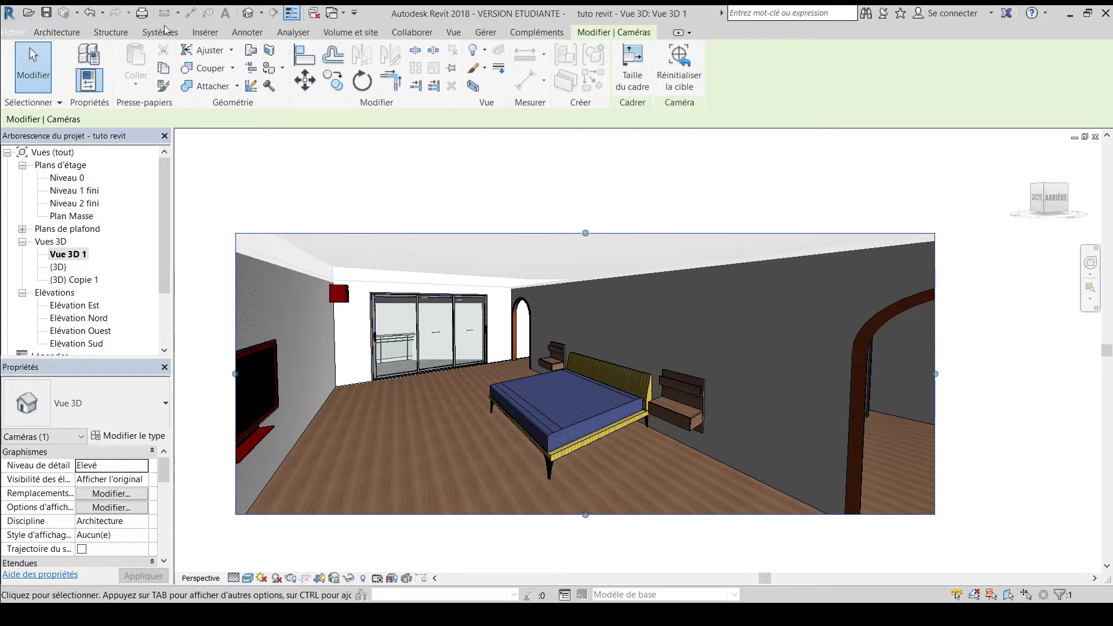
- Open the rendering settings for the bedroom view and set the output resolution to Imprimante at 150 PPP
left_click(453, 33)
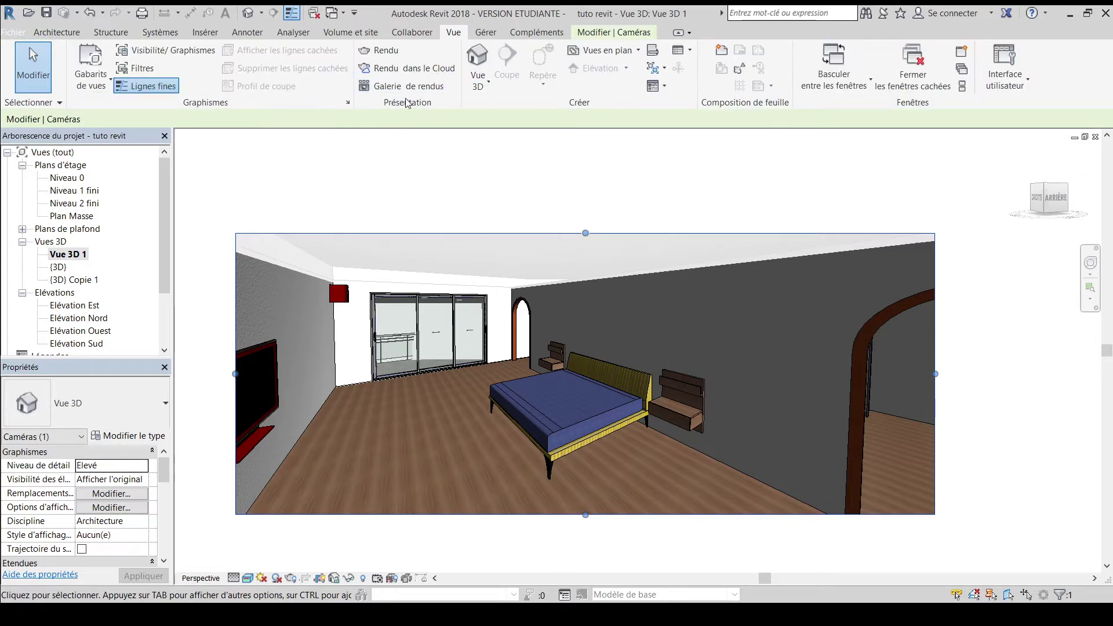
left_click(387, 51)
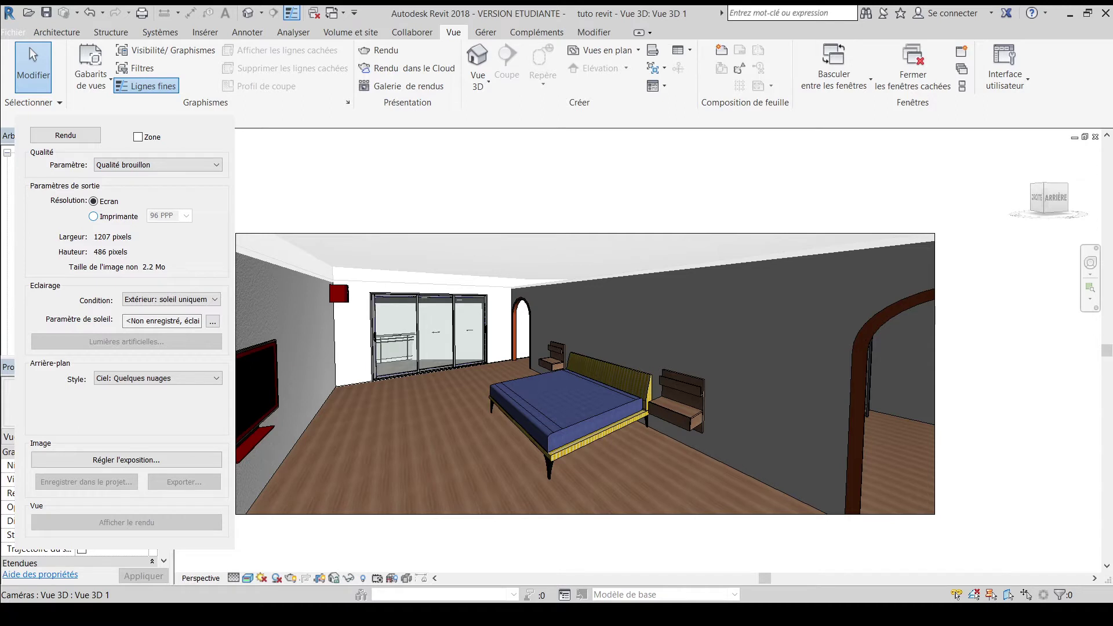
left_click(94, 216)
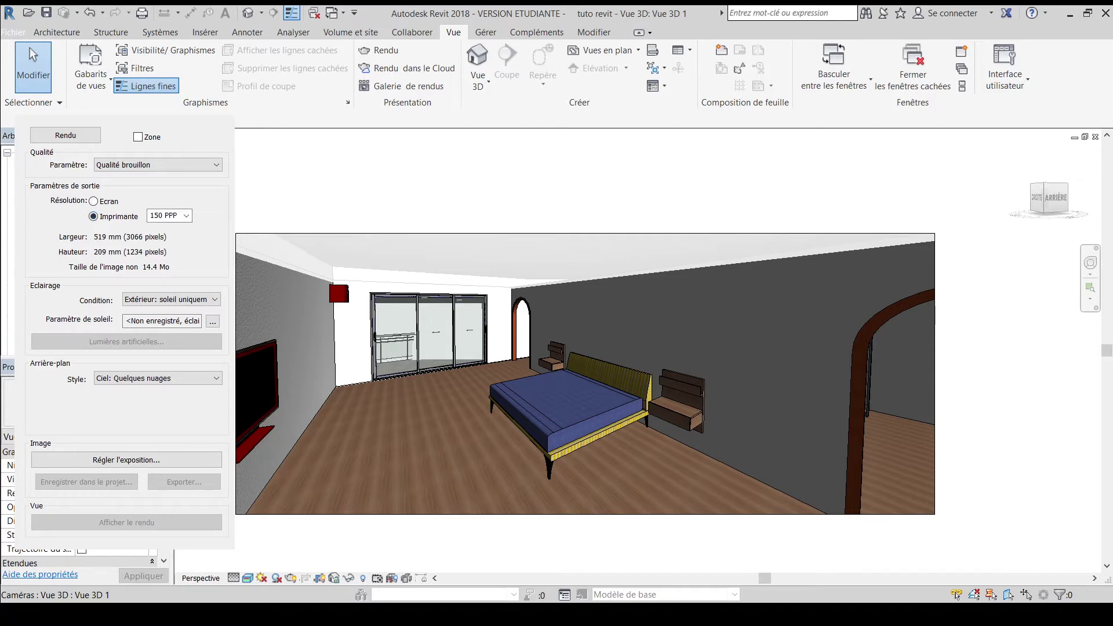
left_click(93, 201)
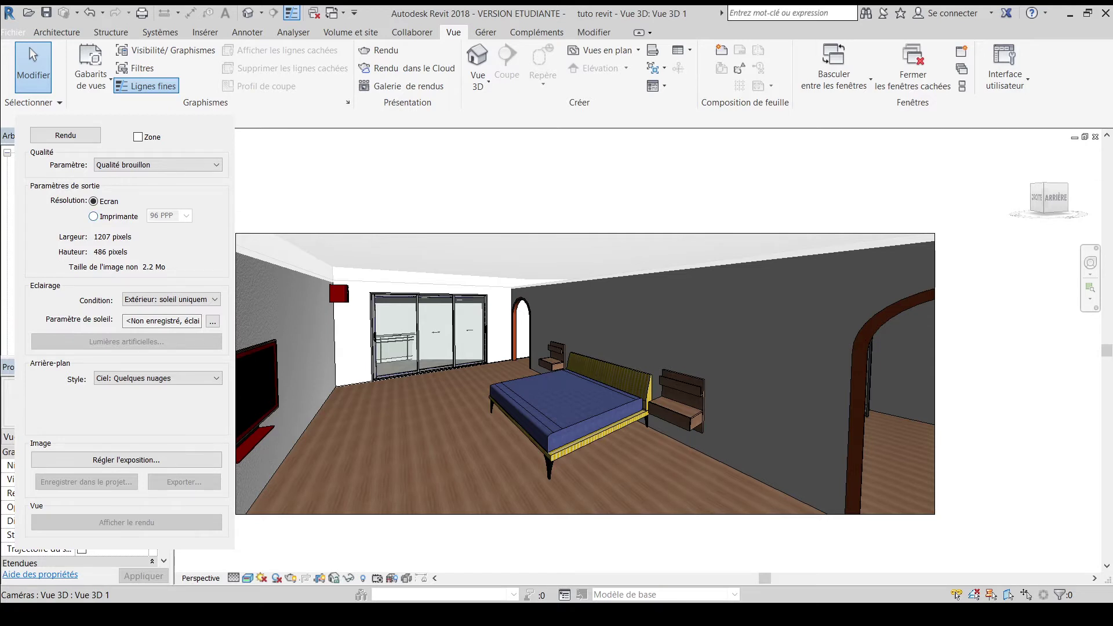
left_click(93, 216)
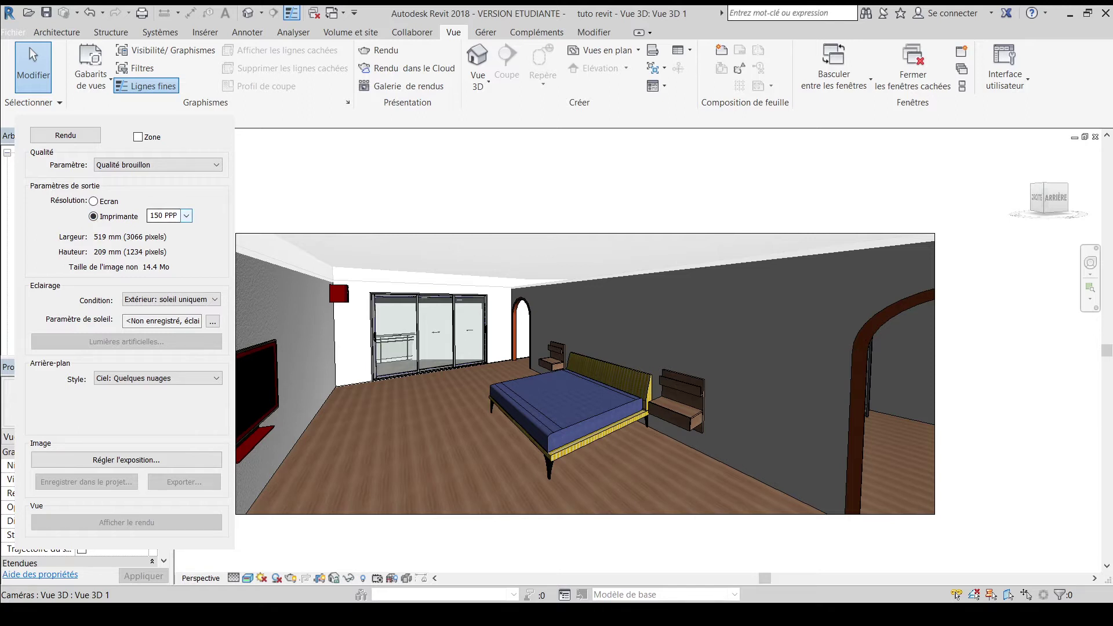
left_click(186, 216)
key("Up")
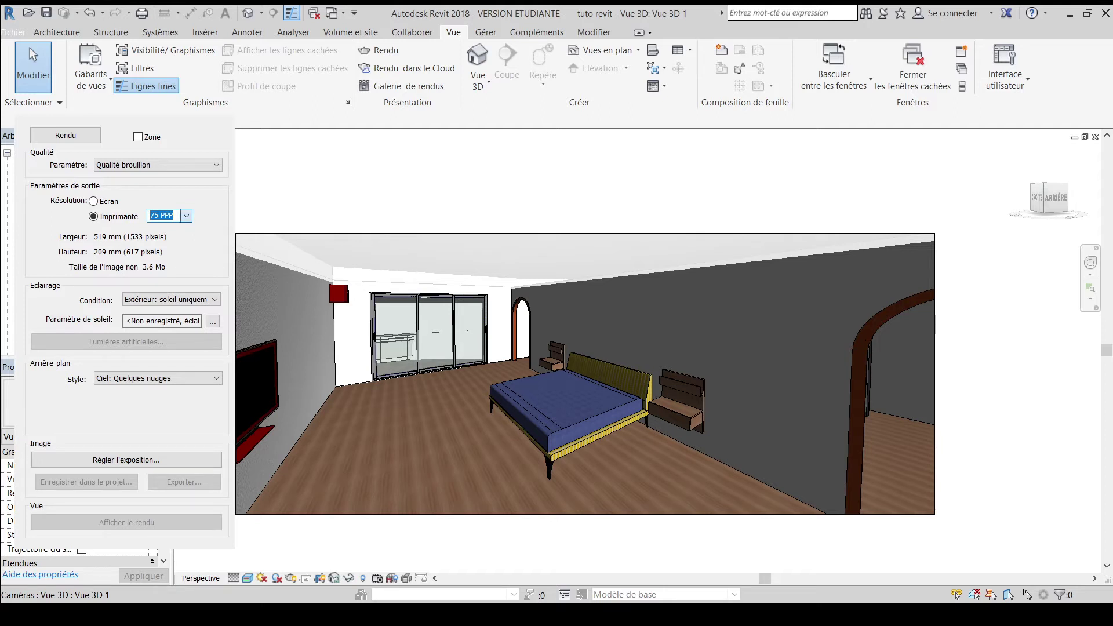
key("Down")
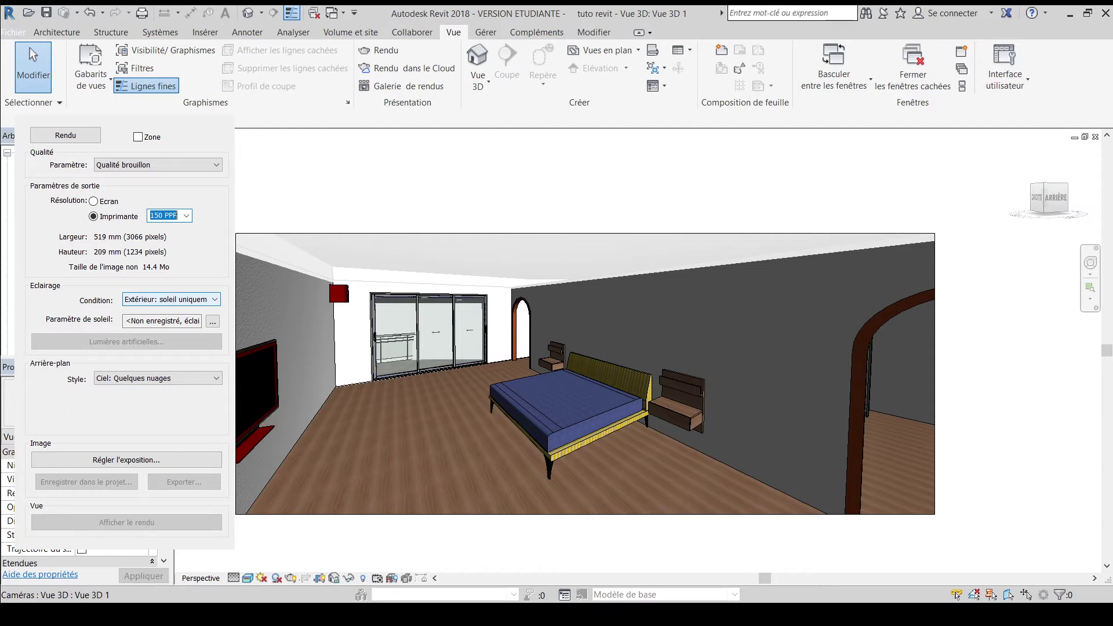
- Set the lighting condition to interior with sun and artificial light, and render the bedroom view at Qualité brouillon
left_click(171, 300)
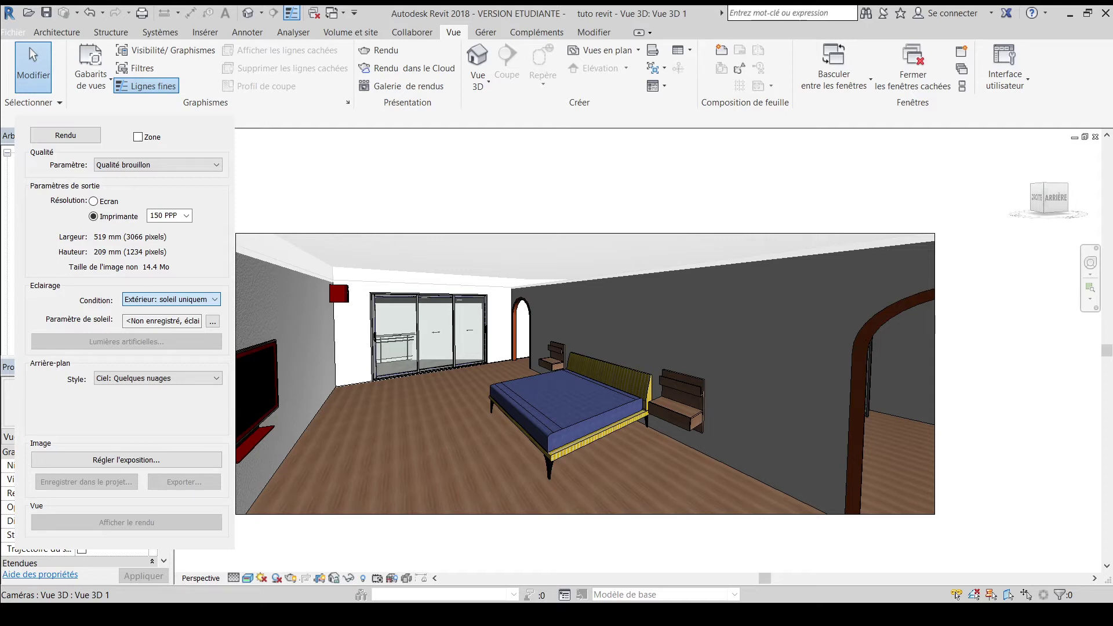
left_click(165, 347)
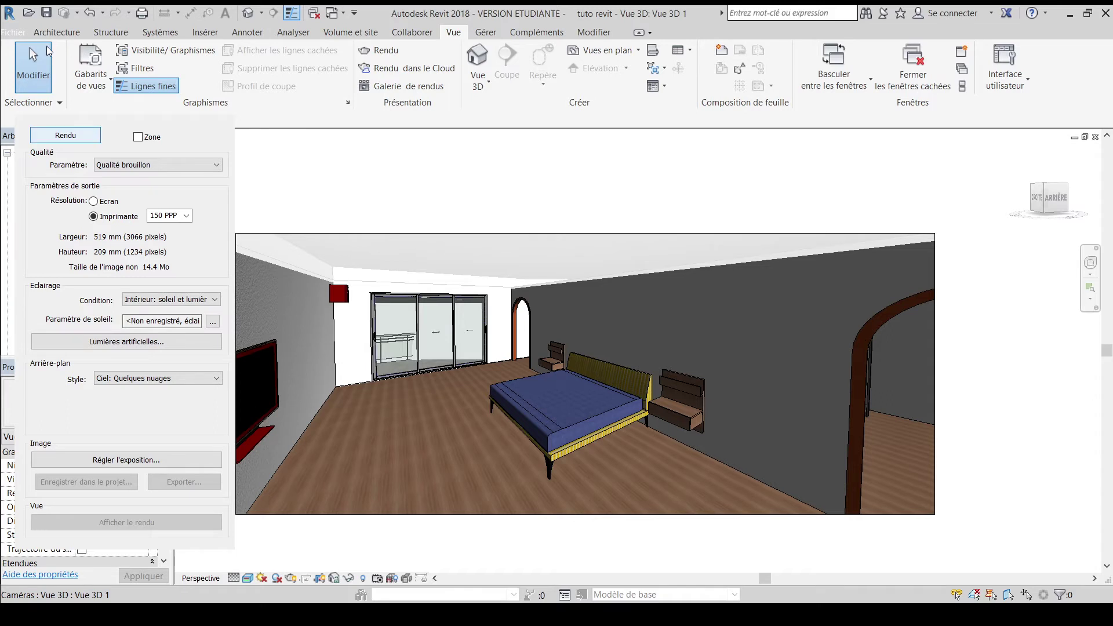
left_click(65, 135)
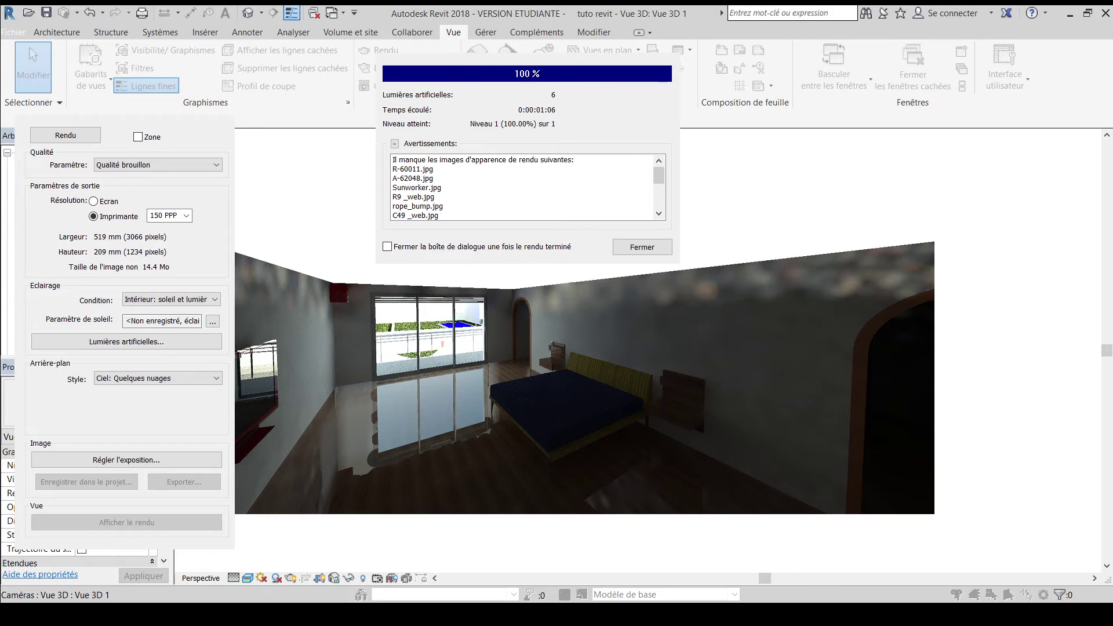
key("Escape")
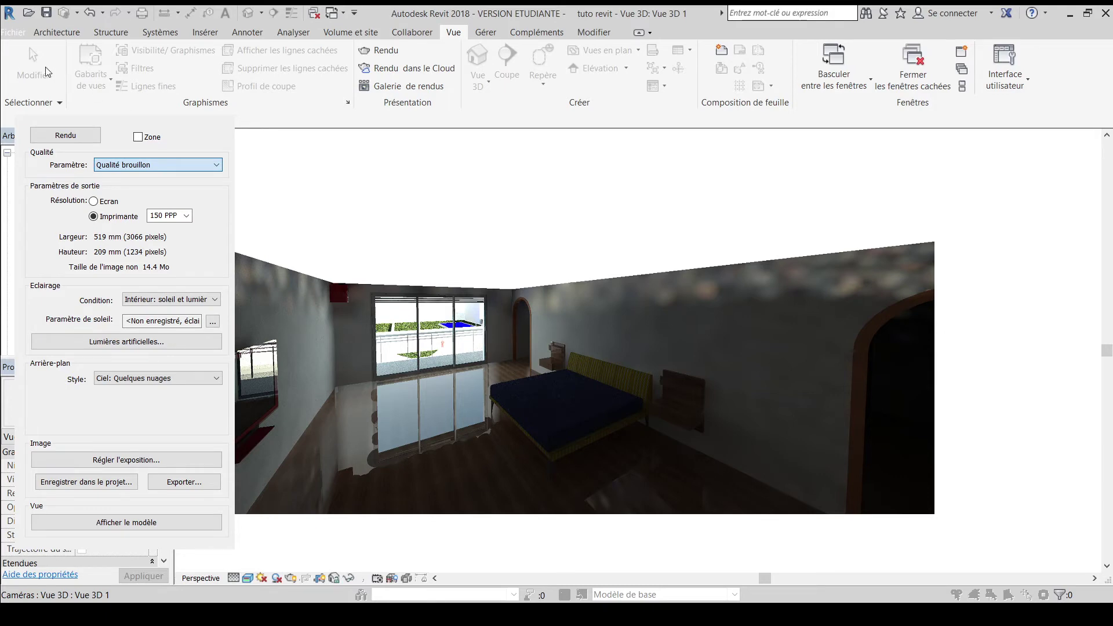
- Change the render quality to Qualité moyenne and render the bedroom view again
left_click(134, 105)
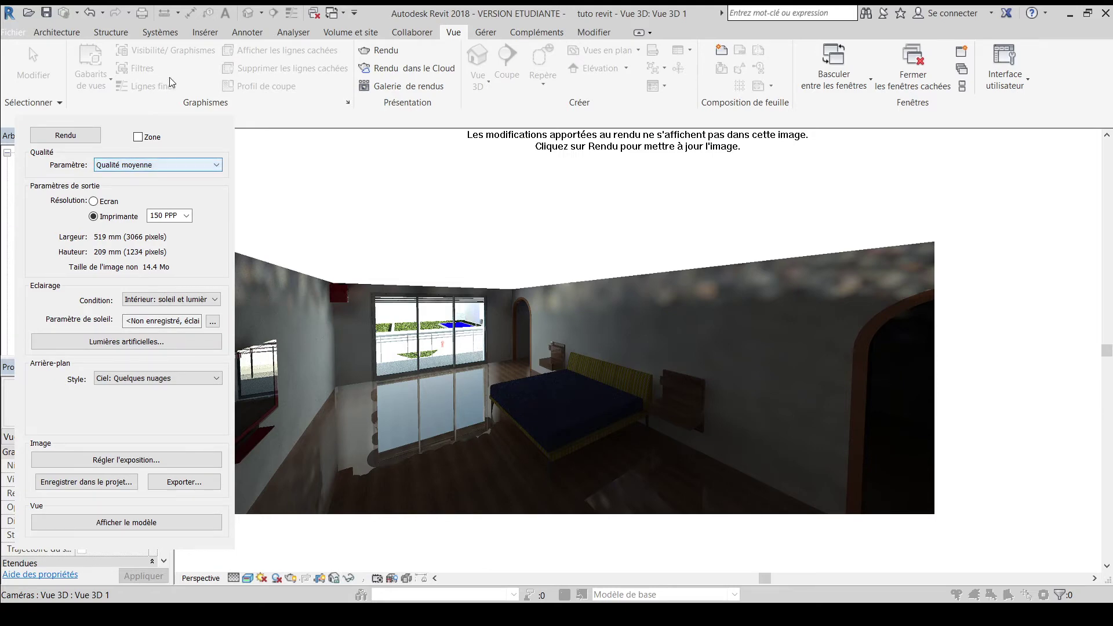
left_click(169, 78)
left_click(141, 112)
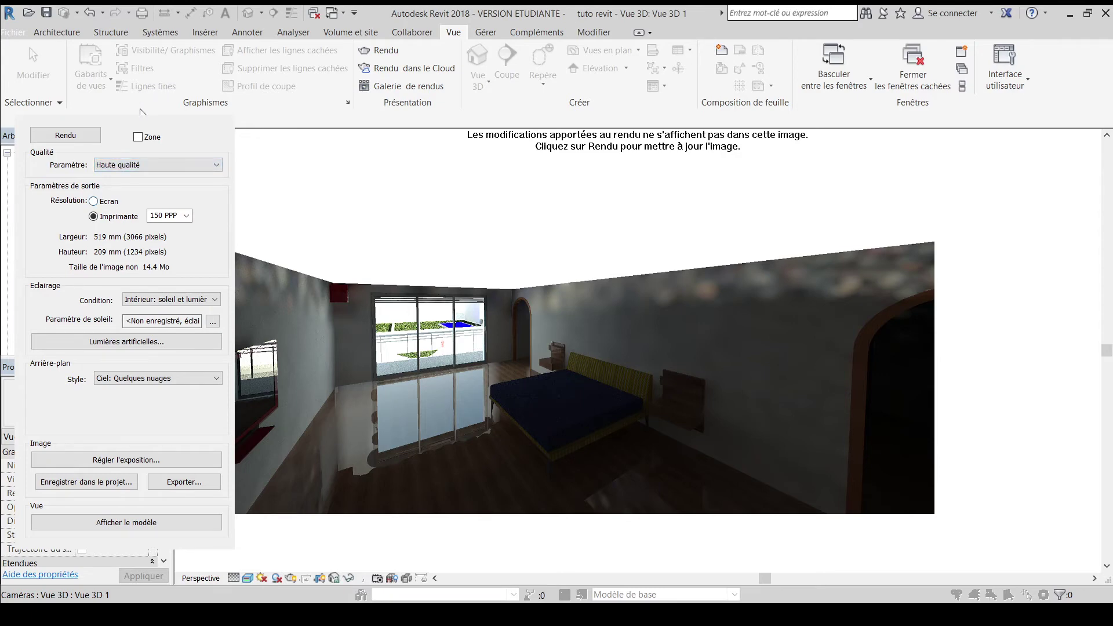
left_click(158, 75)
left_click(149, 103)
left_click(50, 46)
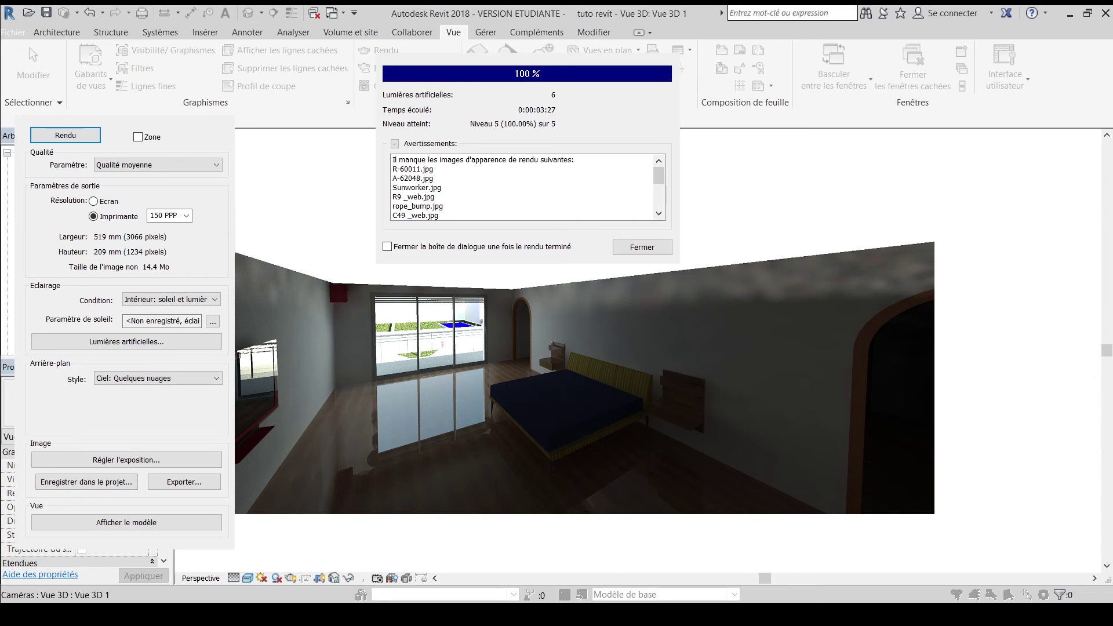
key("Escape")
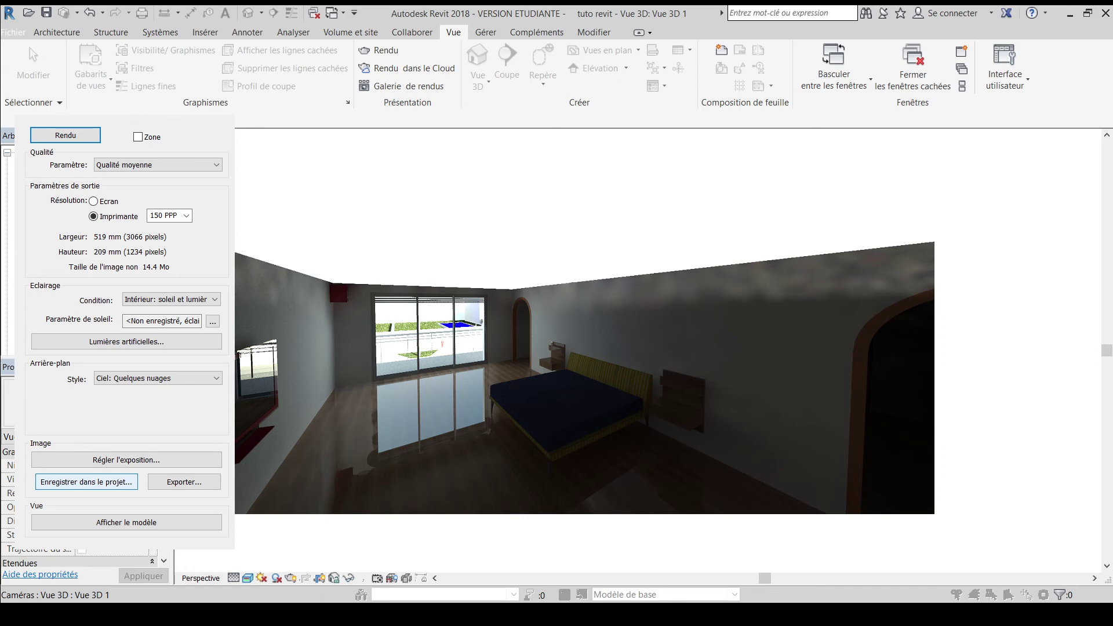
- Open the export of the finished bedroom rendering, and save the rendered image in the project as Vue 3D 1
left_click(184, 482)
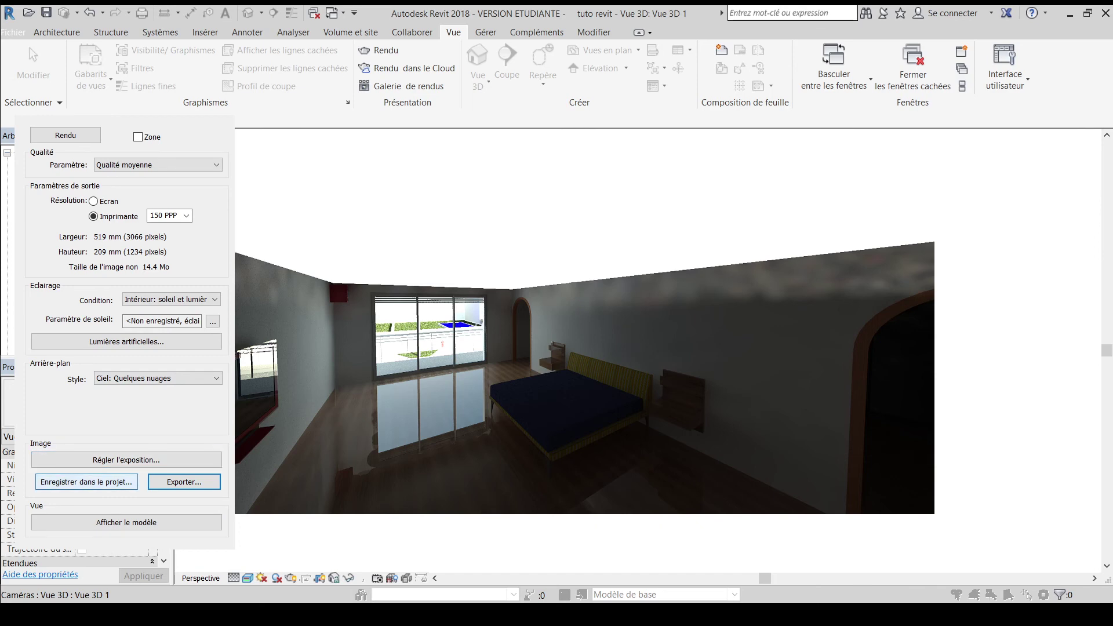
left_click(86, 482)
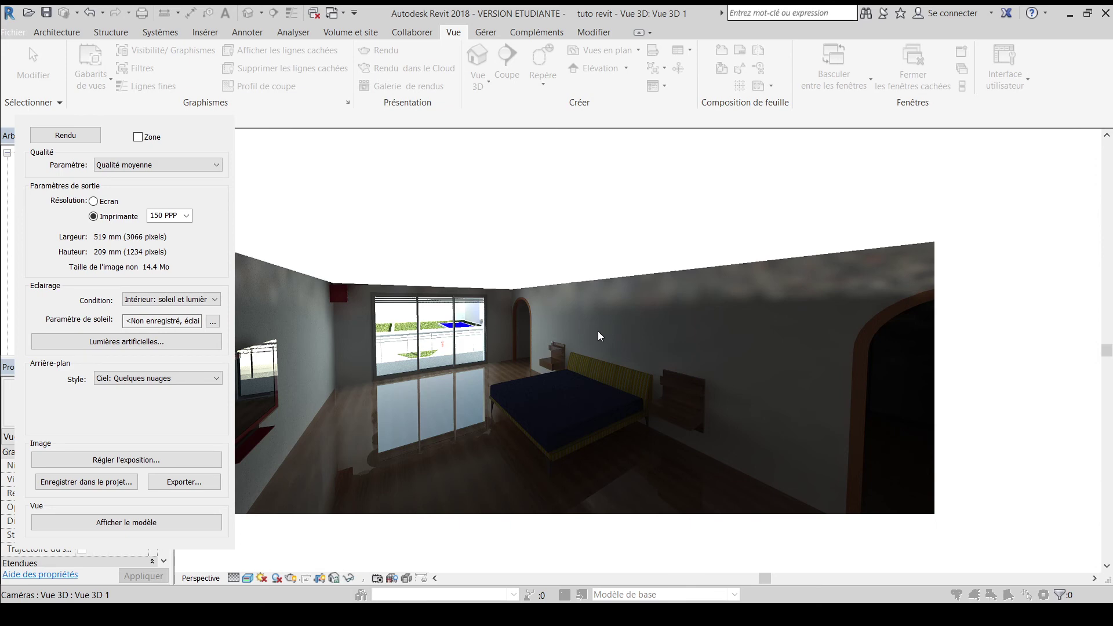
key("Return")
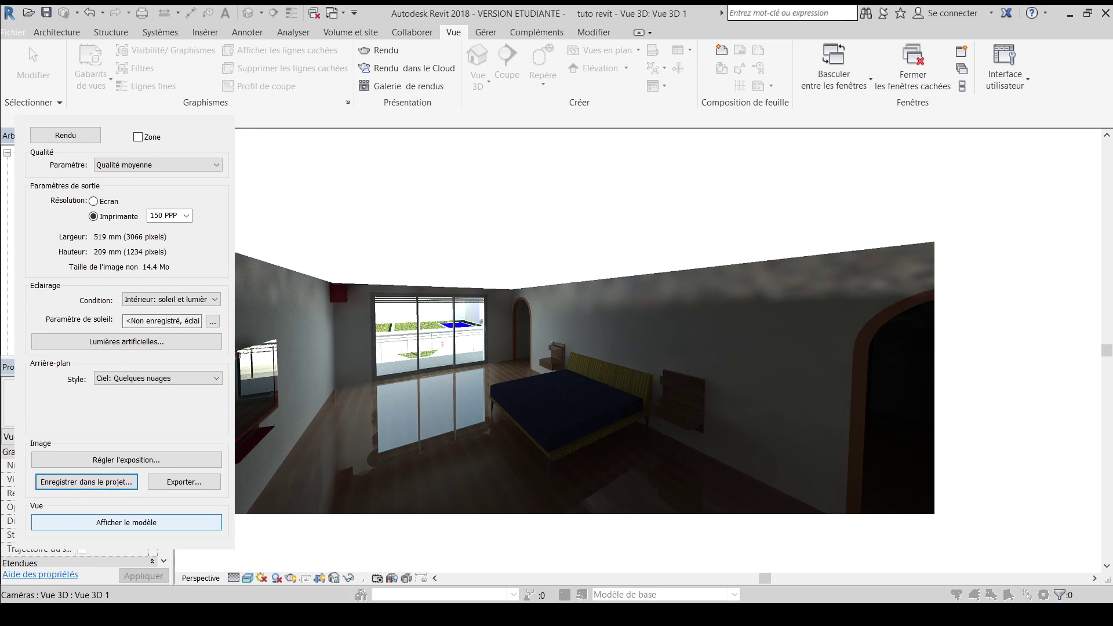
- Display the model in the bedroom view and lower the upper edge of the camera frame to cut off most of the ceiling
left_click(126, 522)
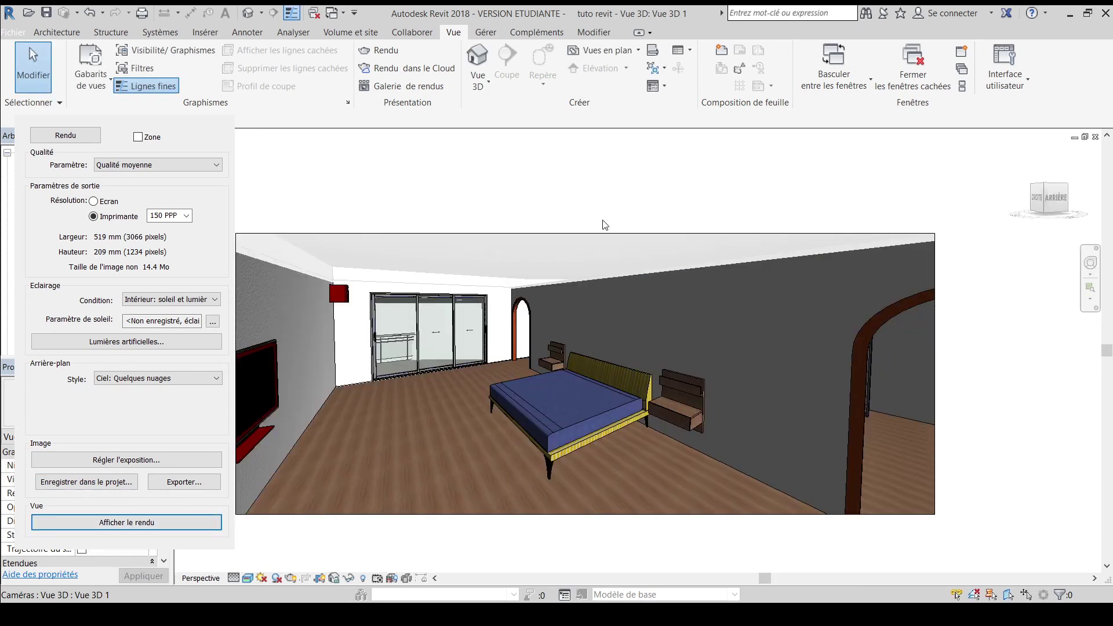
left_click(600, 238)
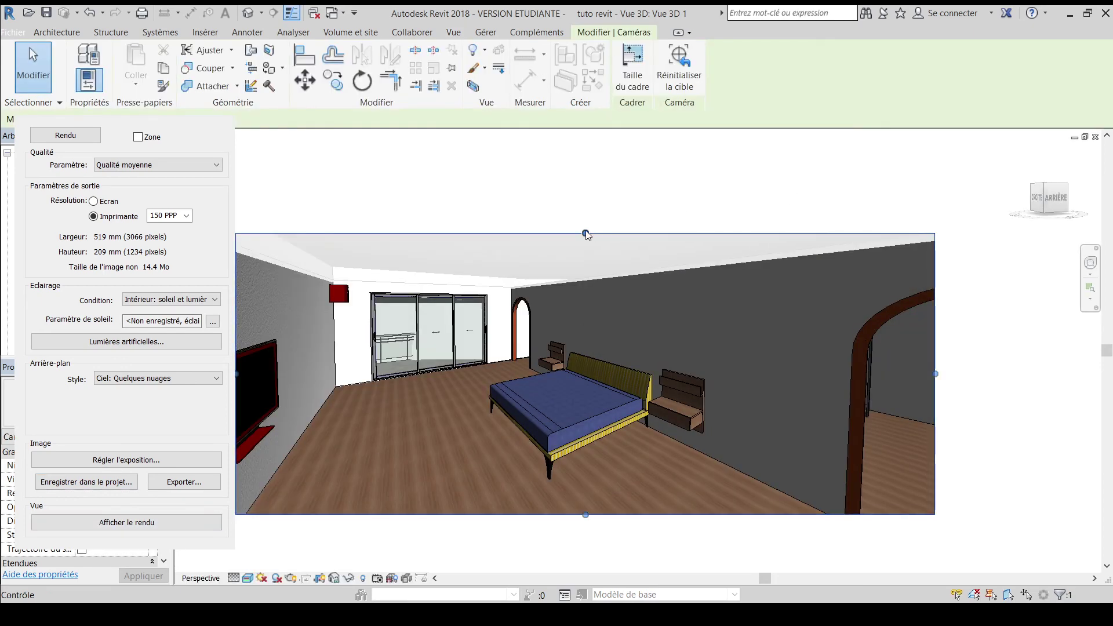
left_click_drag(585, 233, 584, 268)
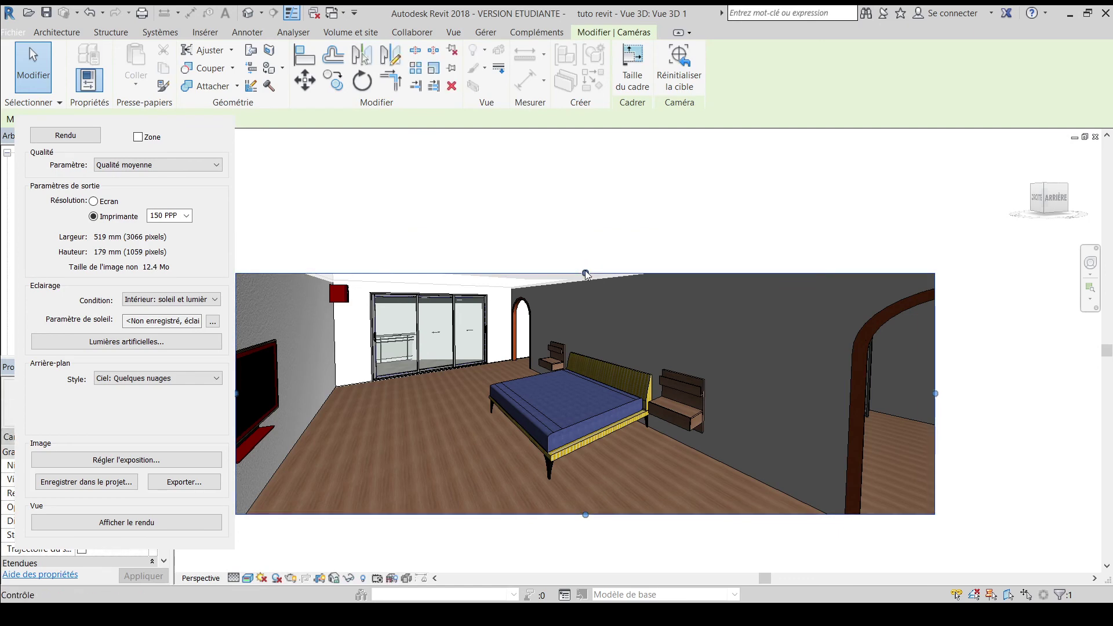
- Compare the rendered image with the model display of the bedroom view, and close the rendering settings
left_click(126, 523)
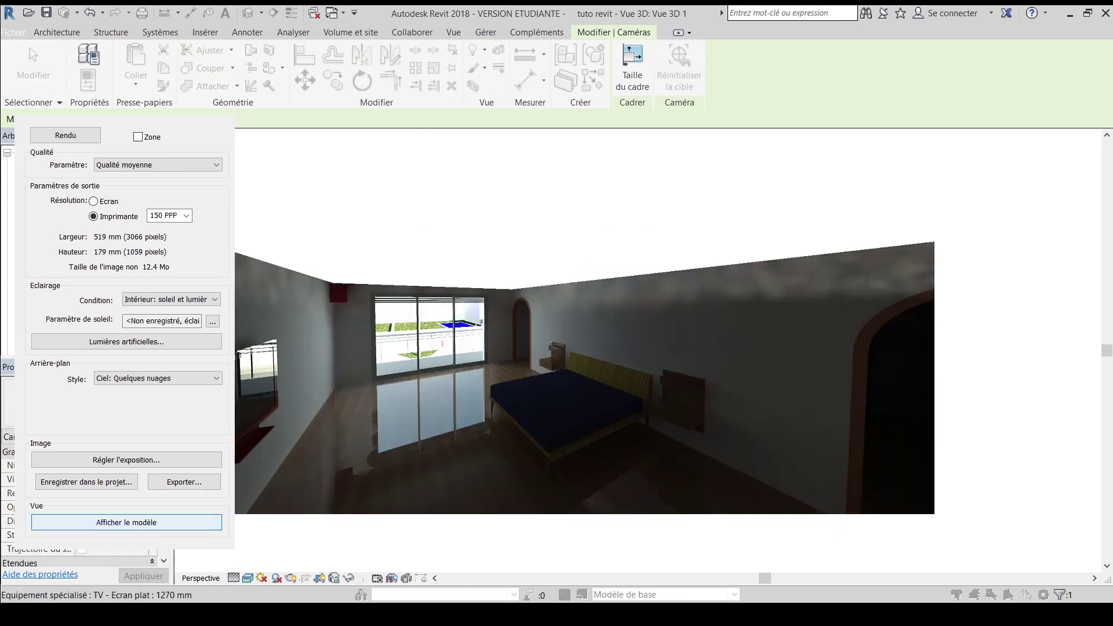
left_click(126, 522)
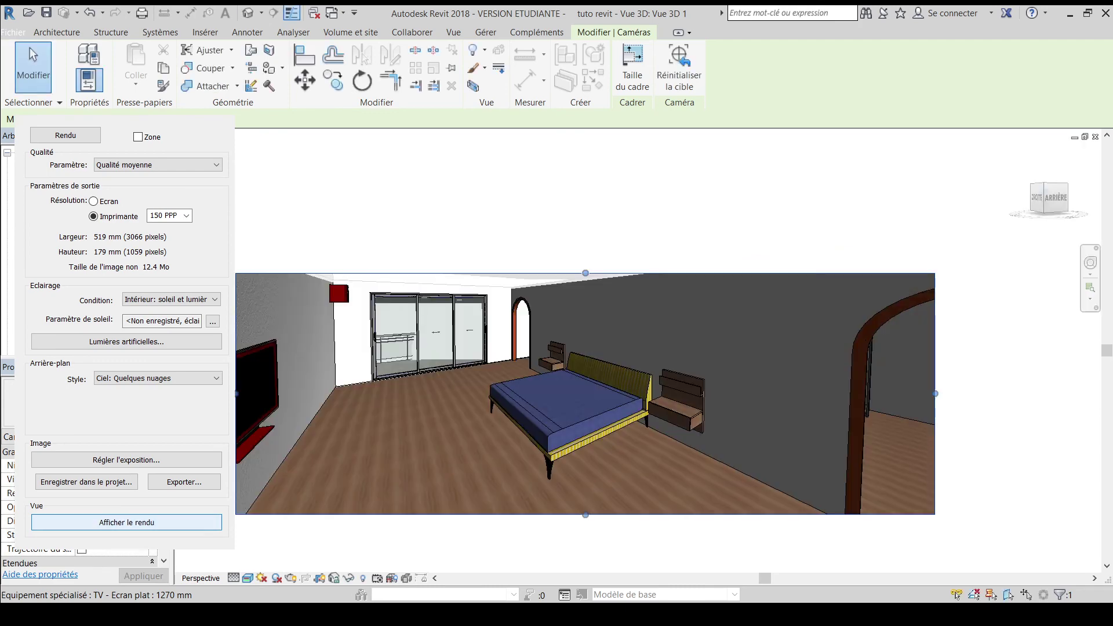
left_click(127, 522)
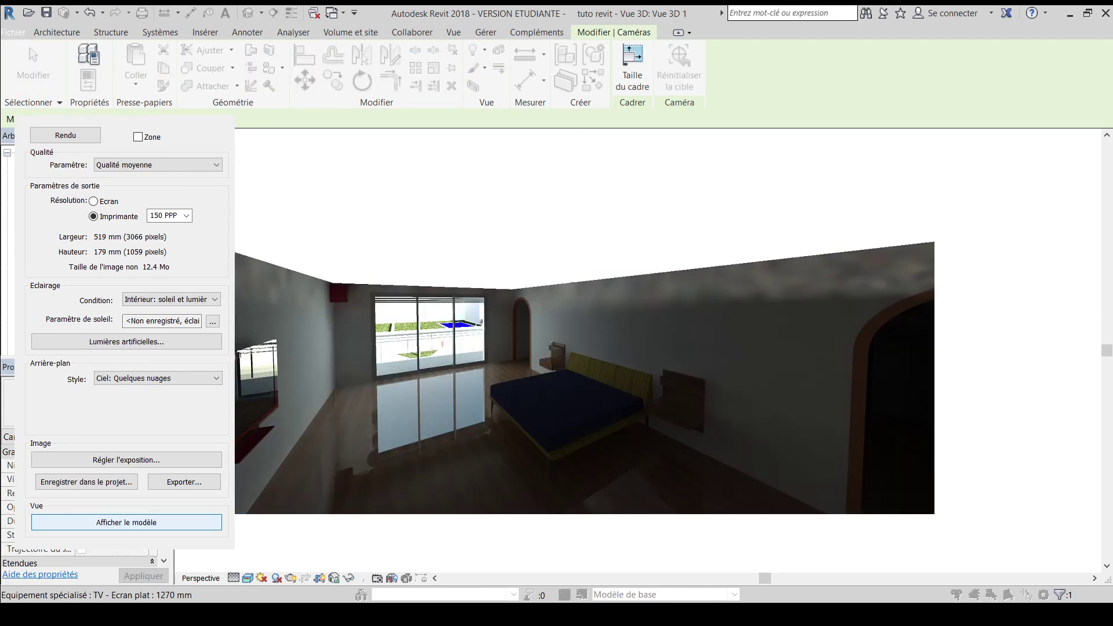
left_click(126, 522)
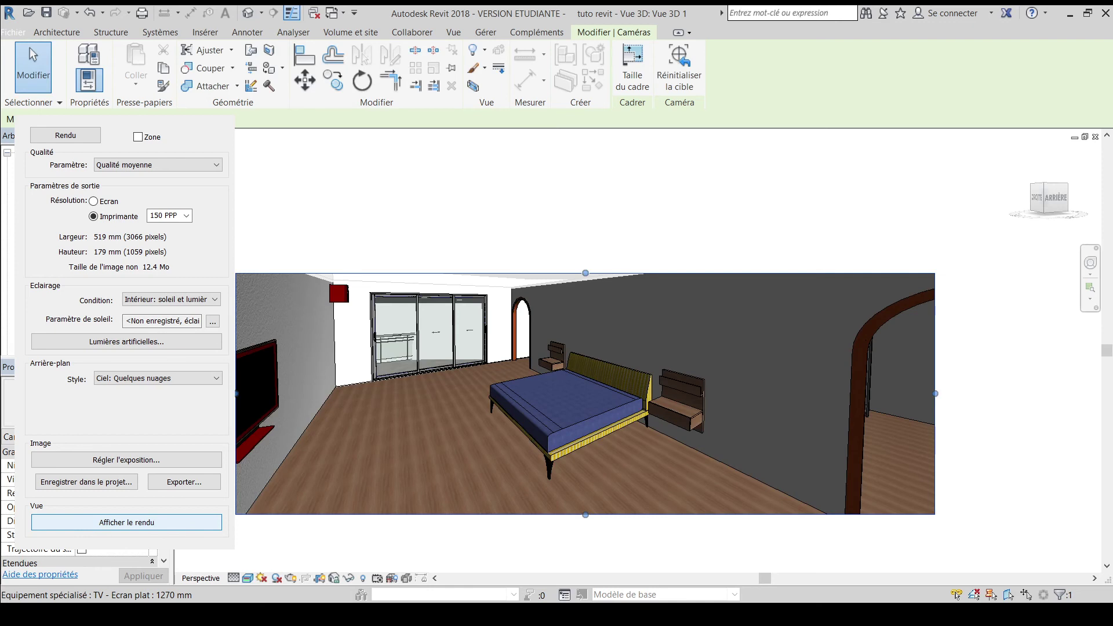
left_click(127, 523)
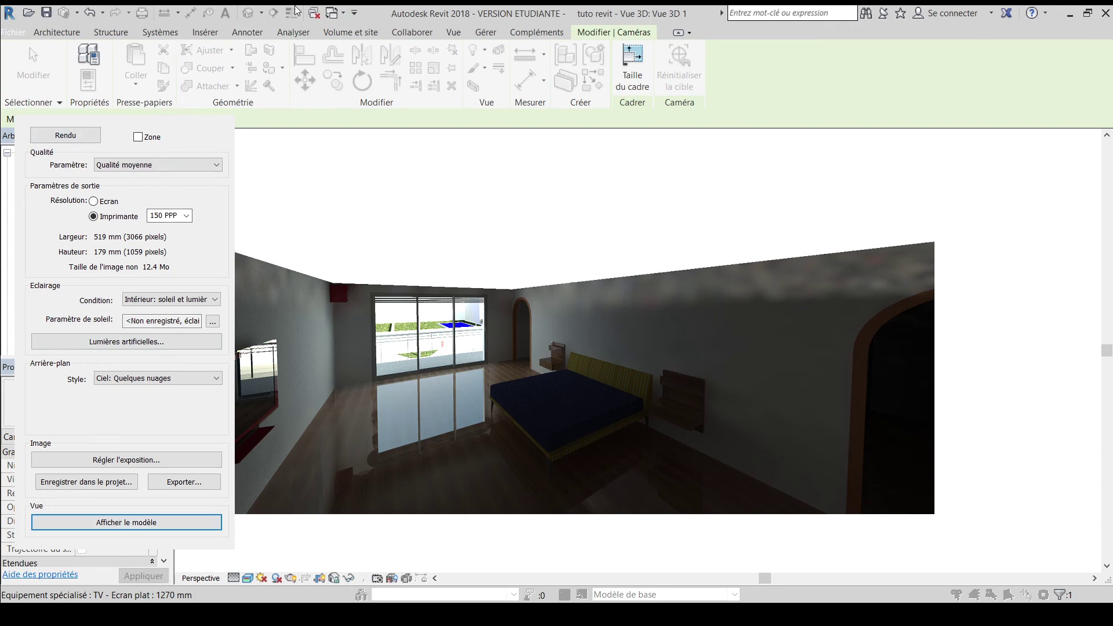
left_click(216, 12)
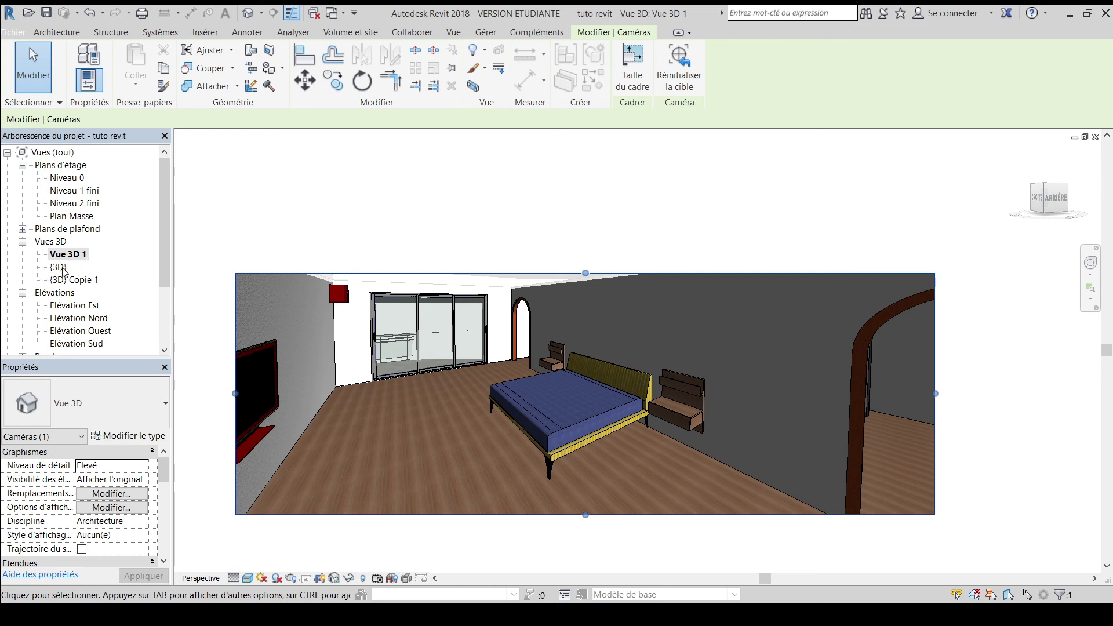
- Open the {3D} overall view, clear the camera selection, and open the sectioned {3D} Copie 1 view
double_click(58, 267)
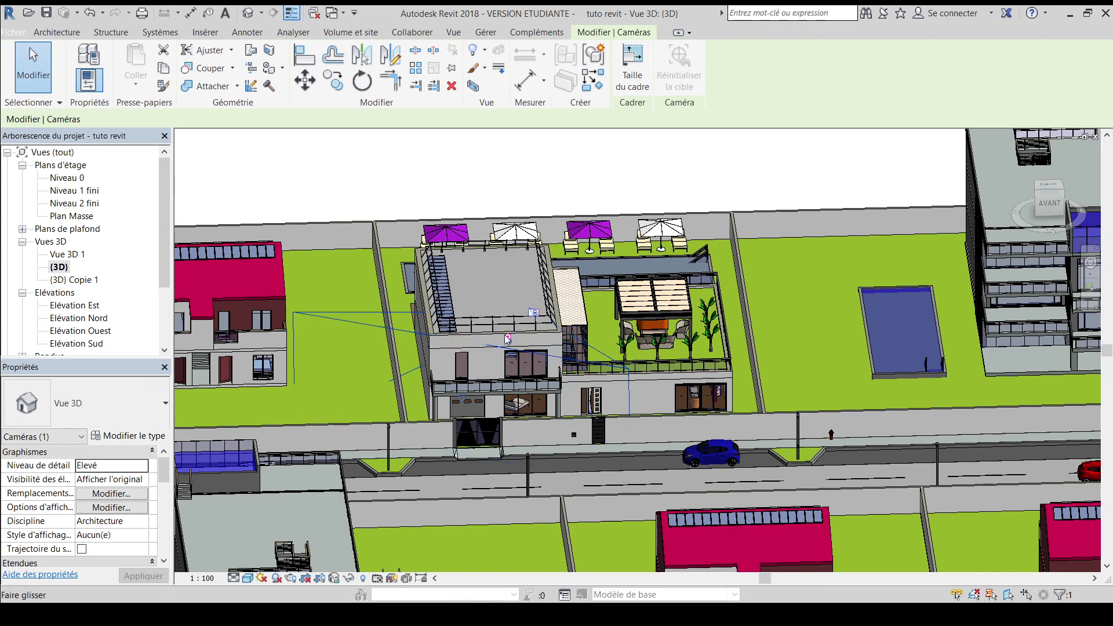
key("Escape")
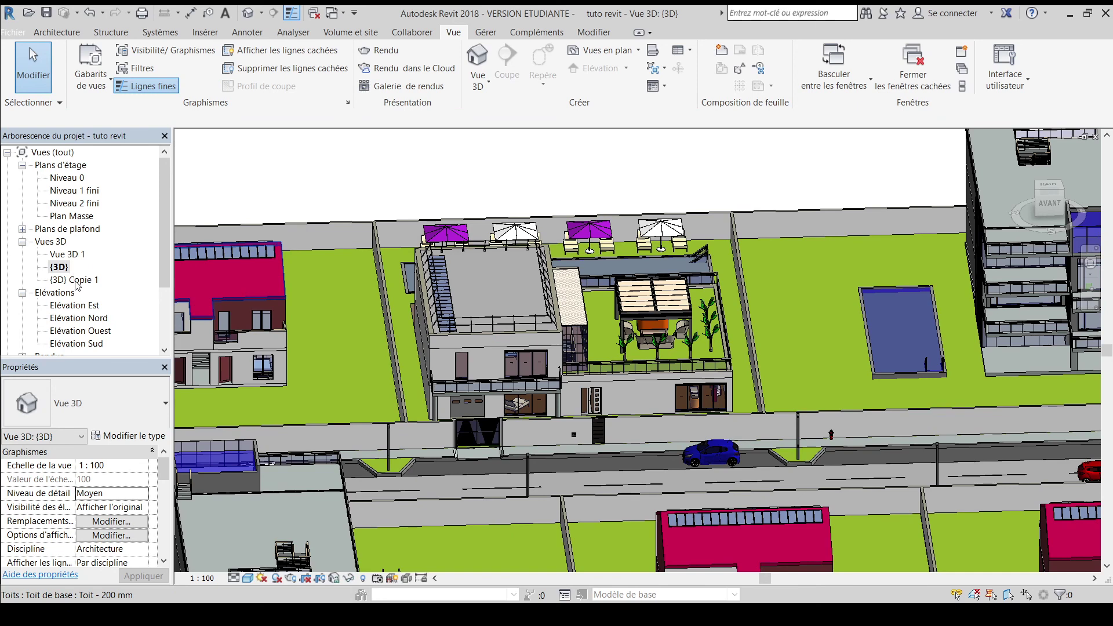
double_click(76, 281)
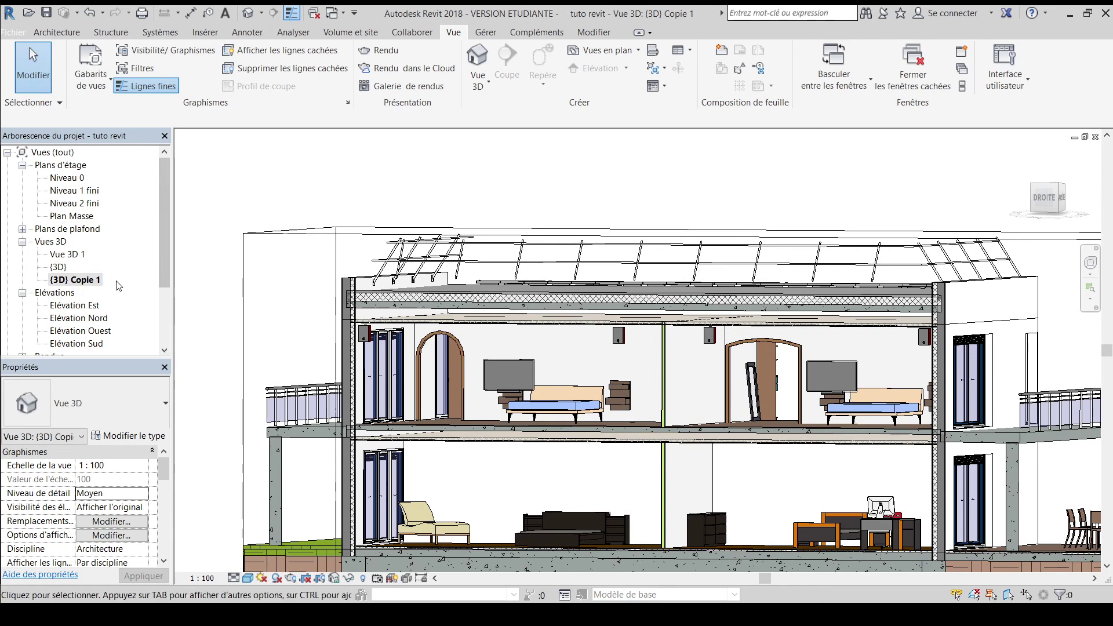
- Expand the project's Rendus category and open the saved Vue 3D 1 rendering
scroll(97, 282, "down", 1)
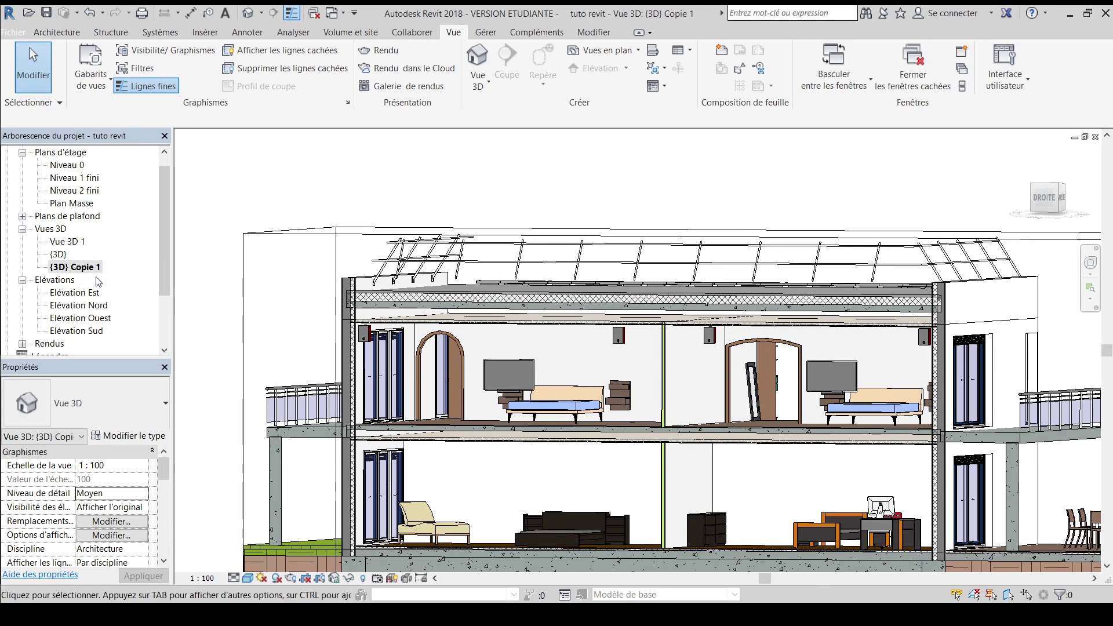
scroll(97, 281, "down", 4)
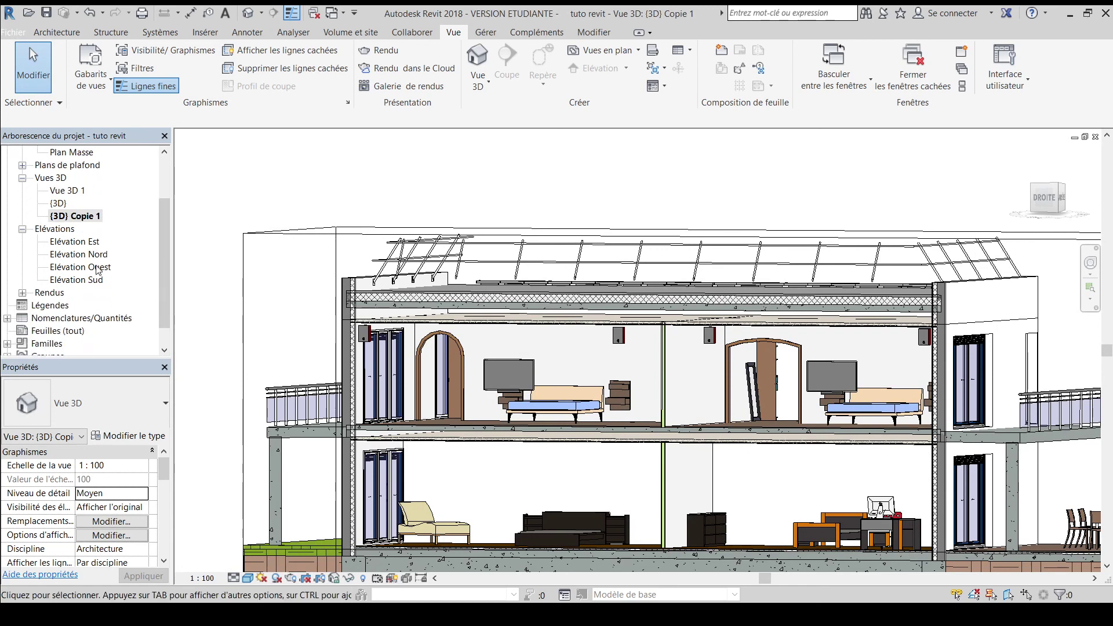
scroll(97, 271, "down", 1)
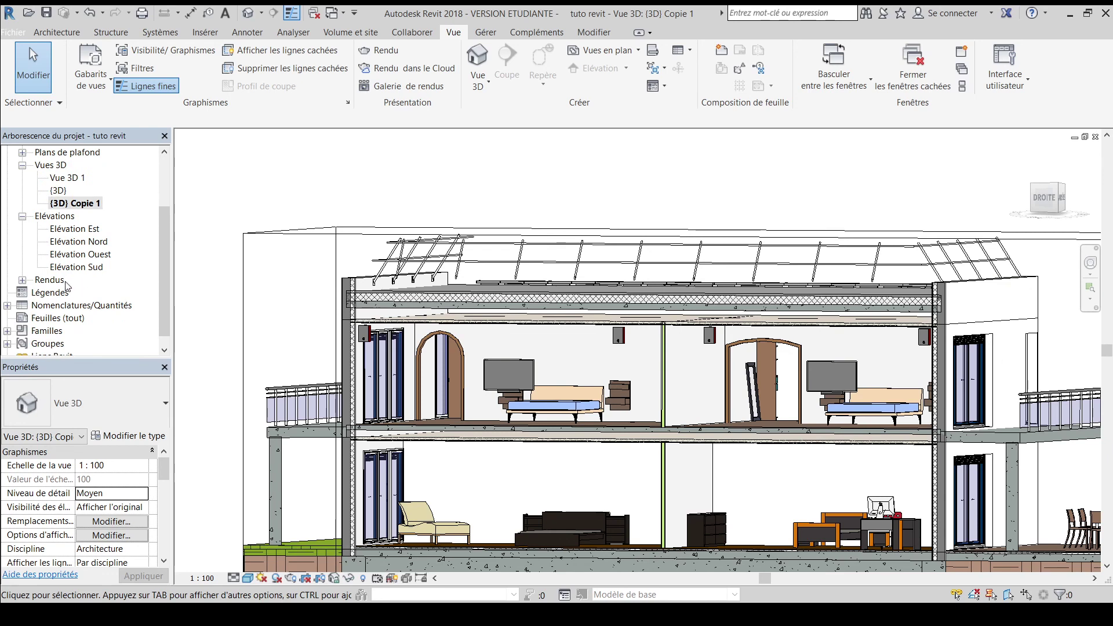
left_click(23, 281)
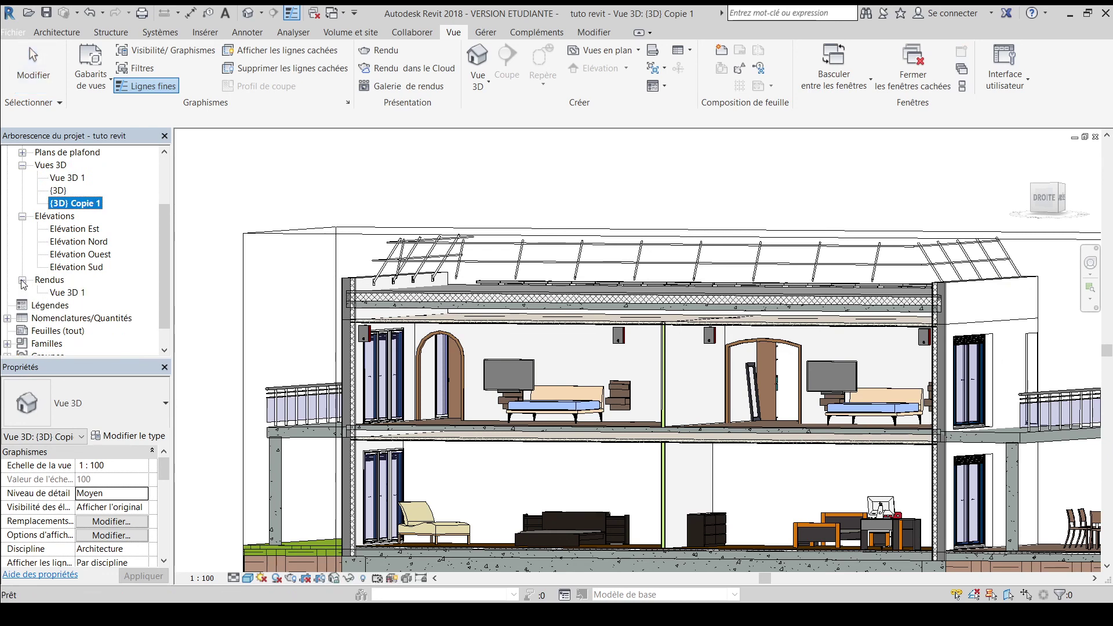
double_click(68, 292)
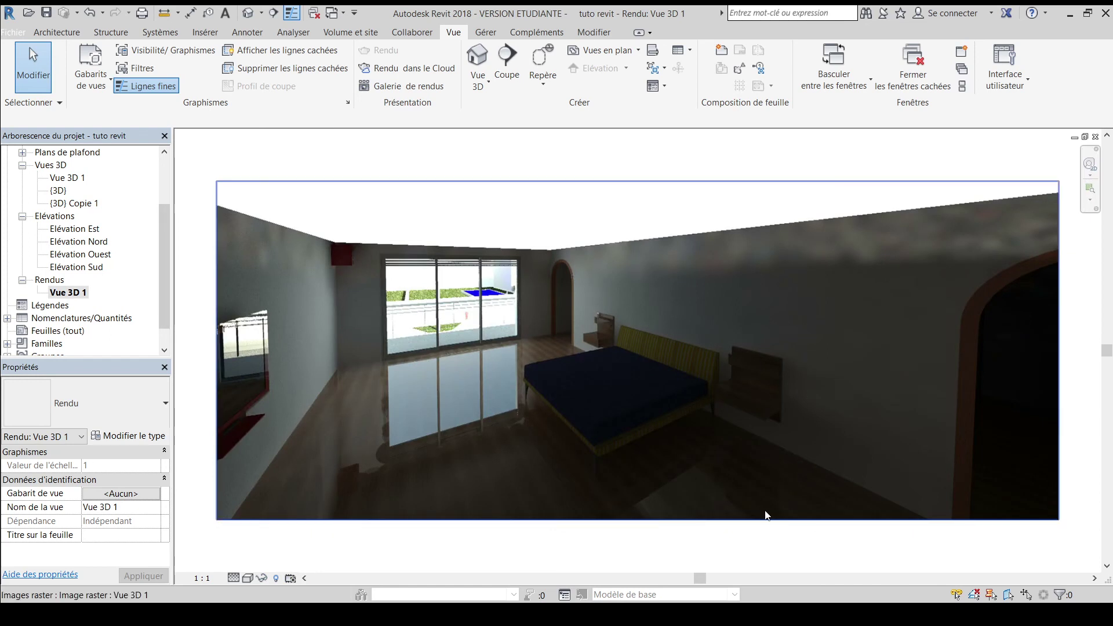
- Open the Vue 3D 1 camera view and delete it from the project's 3D views, keeping the saved rendering
scroll(75, 235, "up", 2)
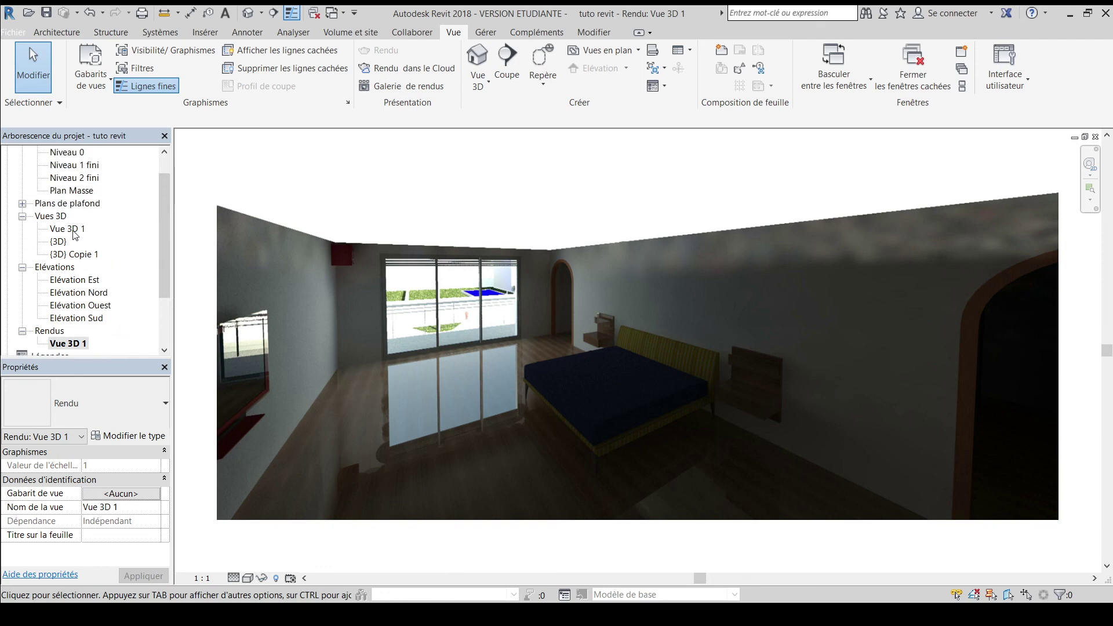
double_click(68, 230)
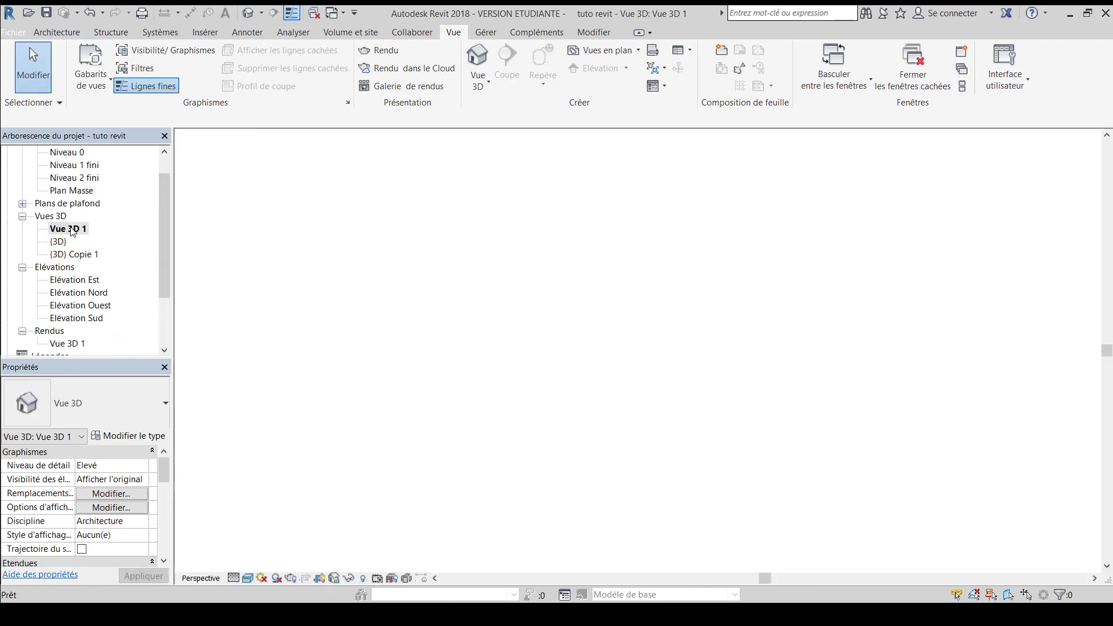
left_click(72, 229)
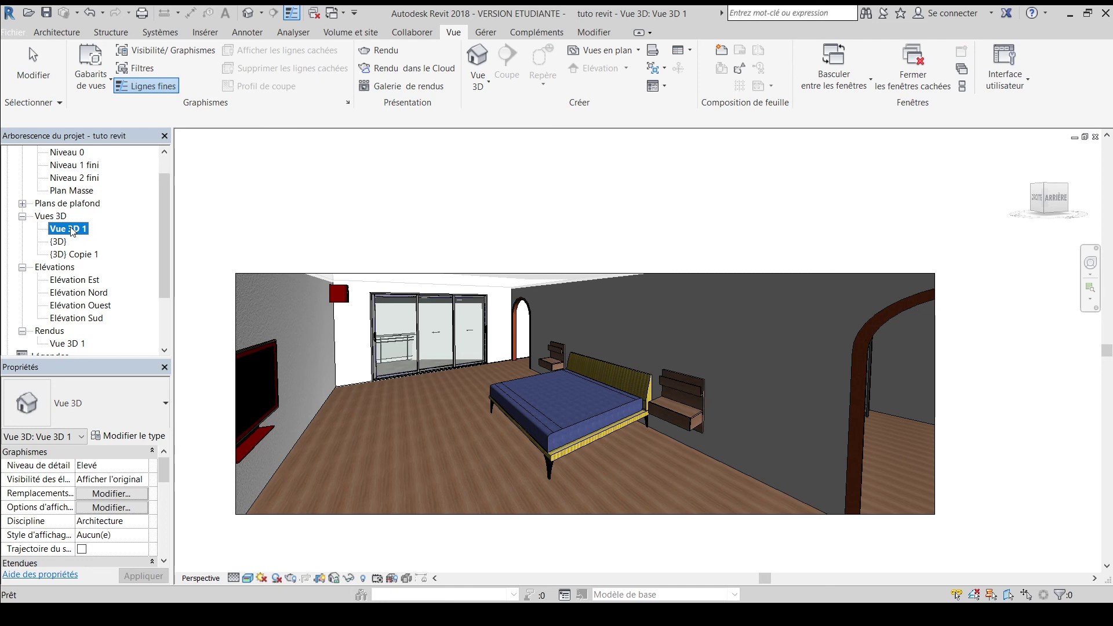
key("Delete")
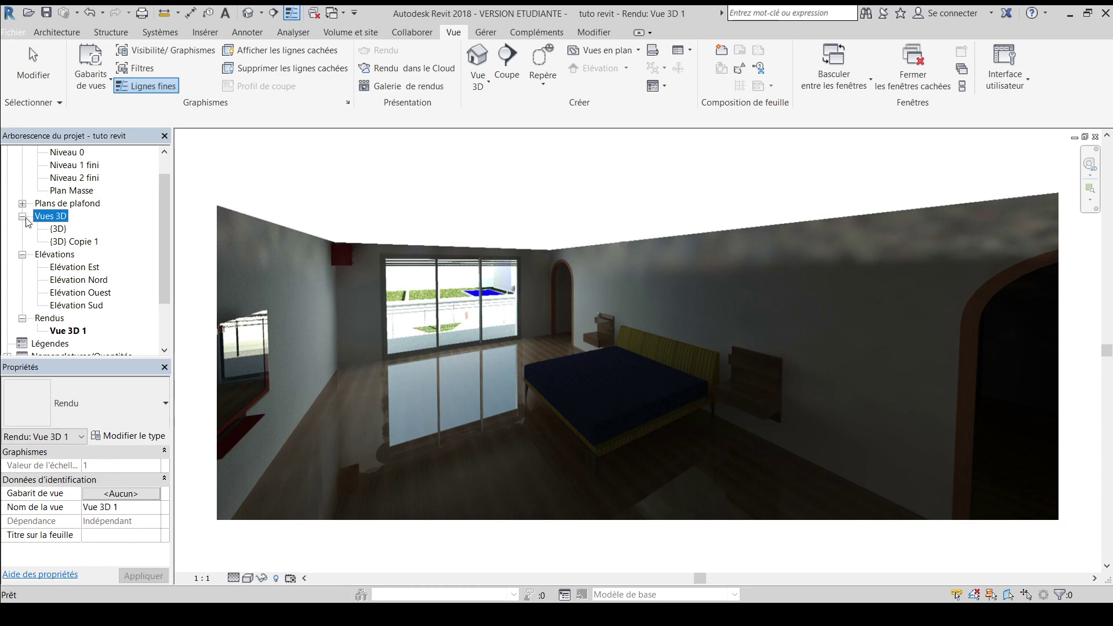
- Open the {3D} view and examine the house and its surroundings from a changed angle
scroll(58, 261, "down", 2)
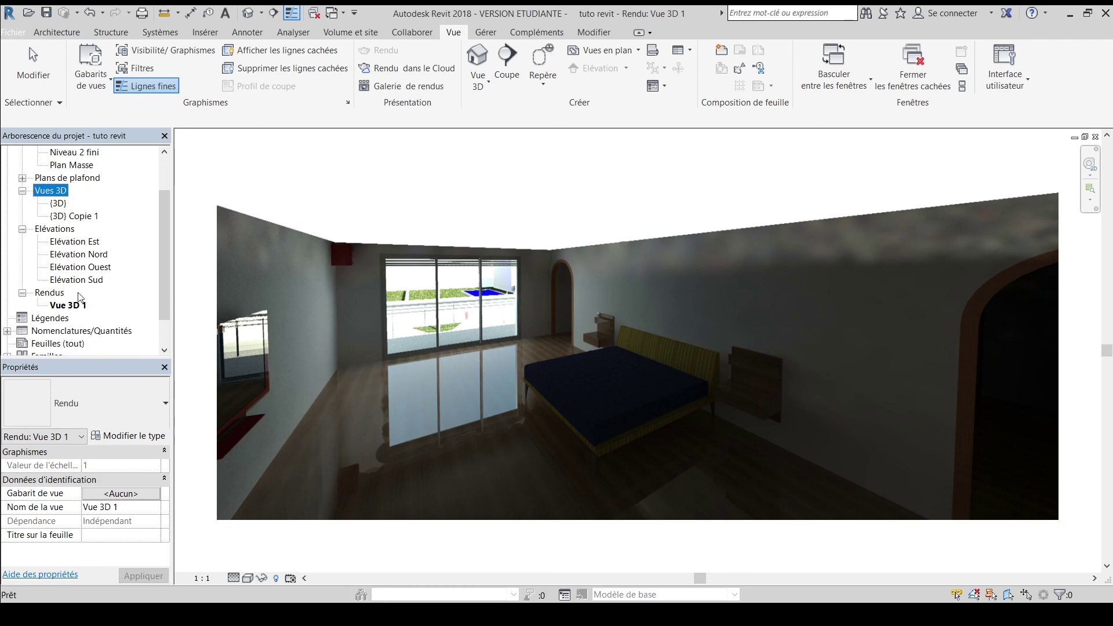
scroll(76, 288, "up", 2)
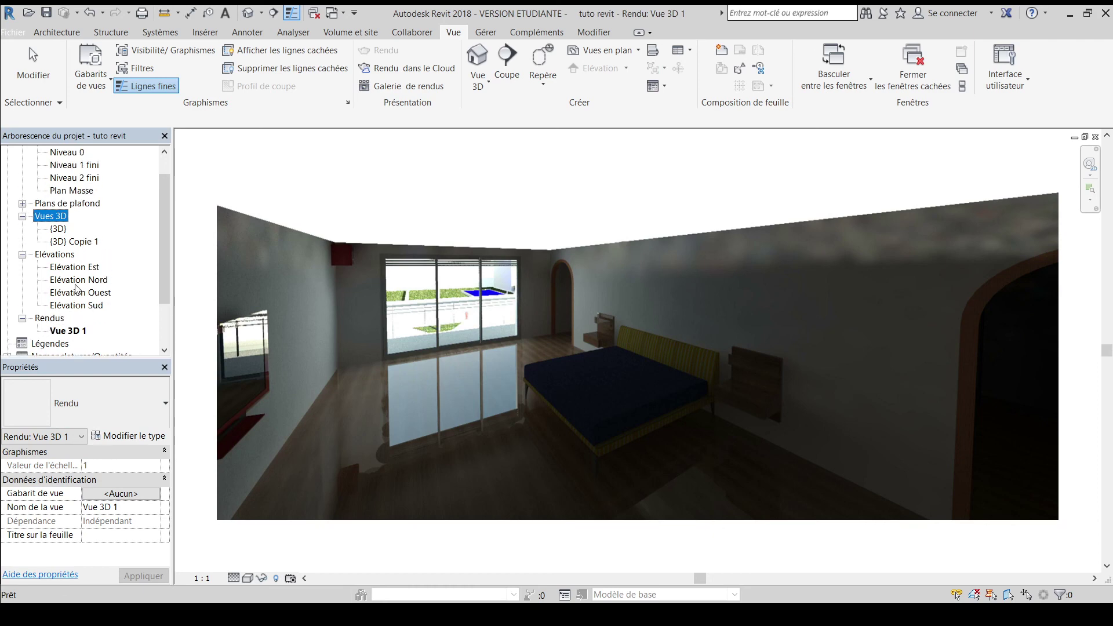
double_click(59, 228)
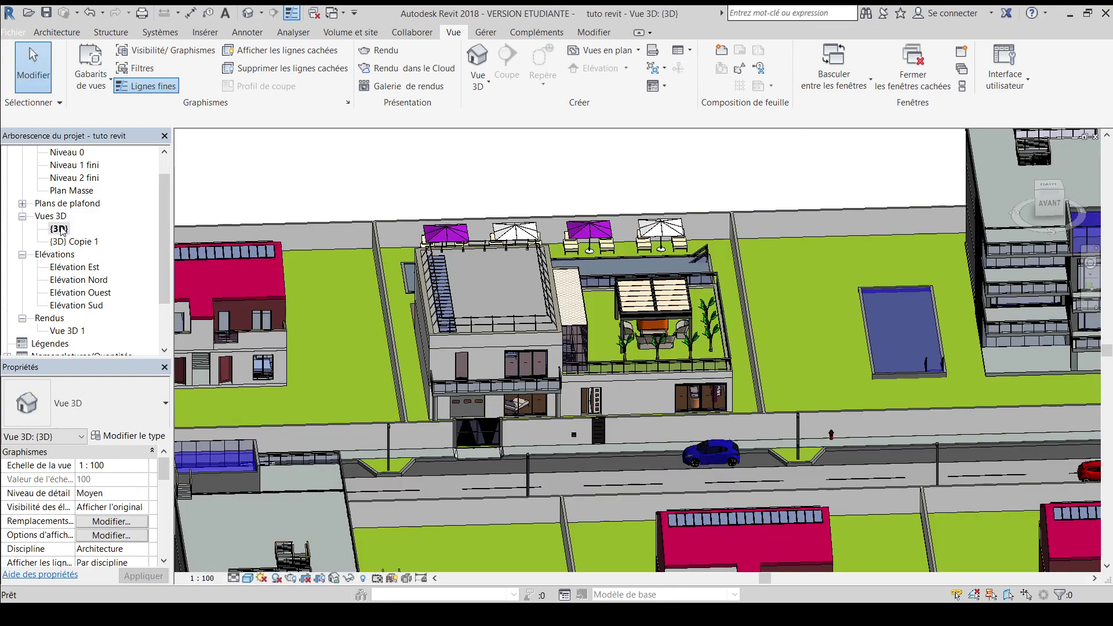
scroll(635, 248, "down", 2)
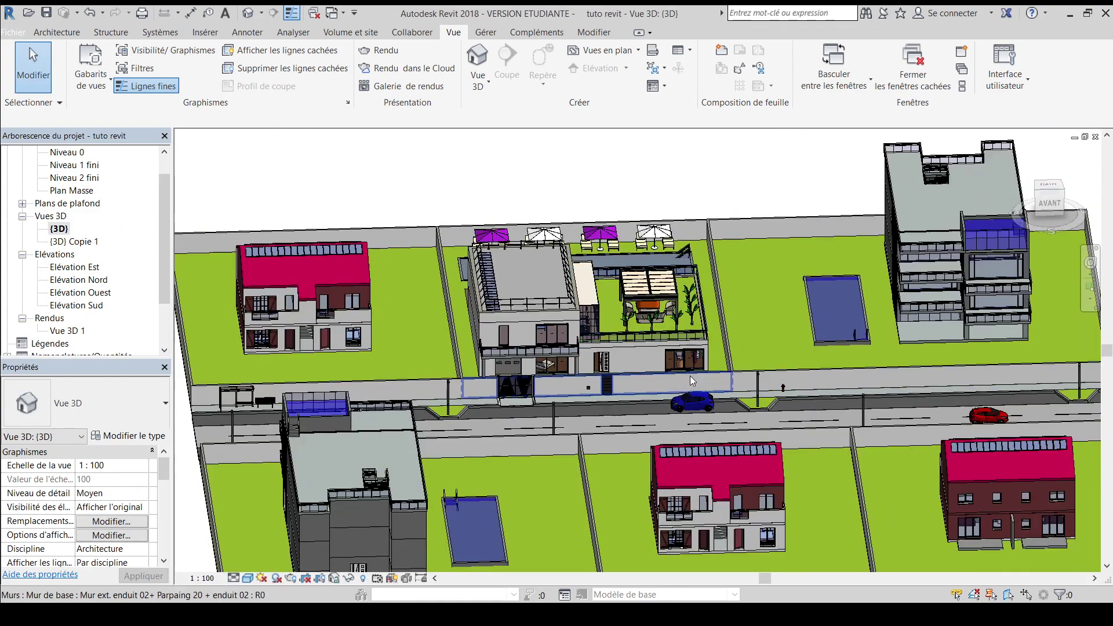
middle_click_drag(706, 376, 666, 414, "shift")
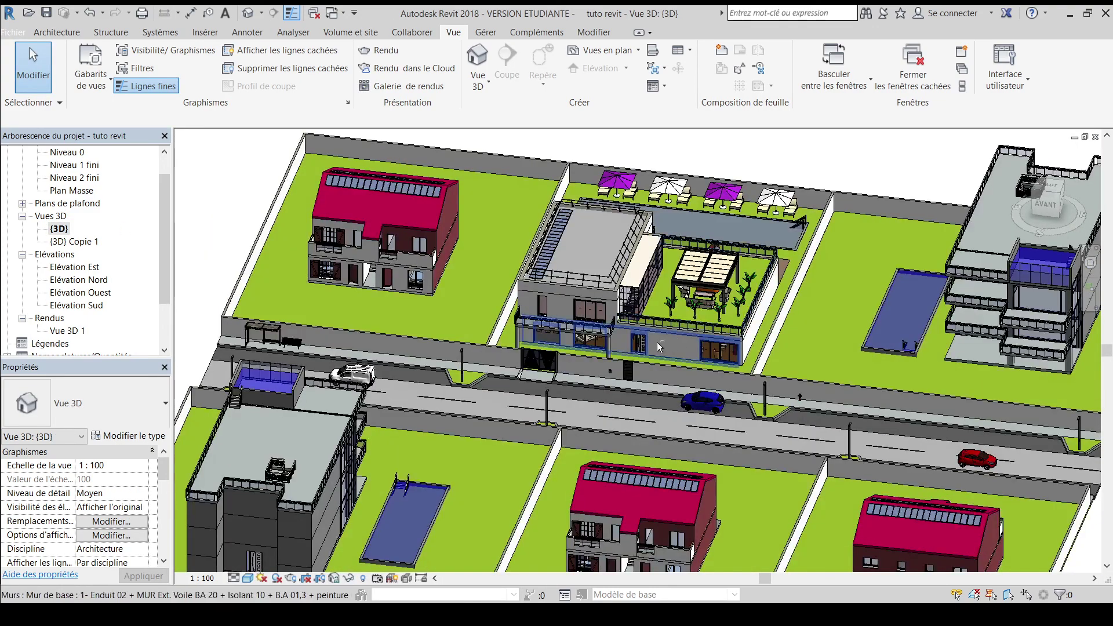
middle_click_drag(657, 343, 691, 349, "shift")
- Open the {3D} Copie 1 view and examine the sectioned house and its interior from several sides
double_click(58, 241)
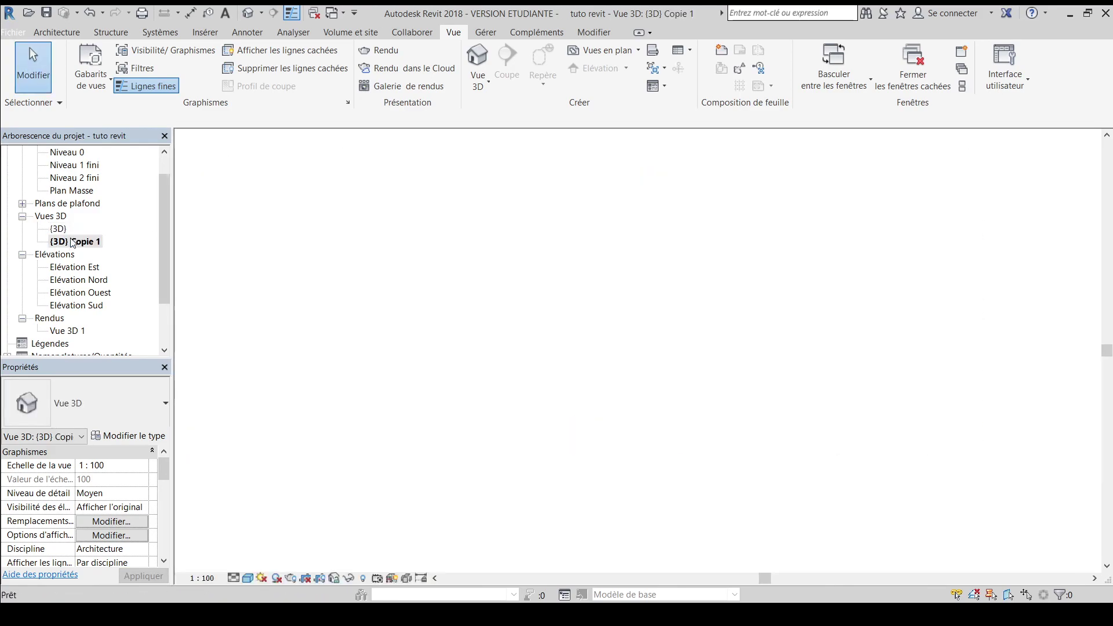
middle_click_drag(636, 436, 696, 458, "shift")
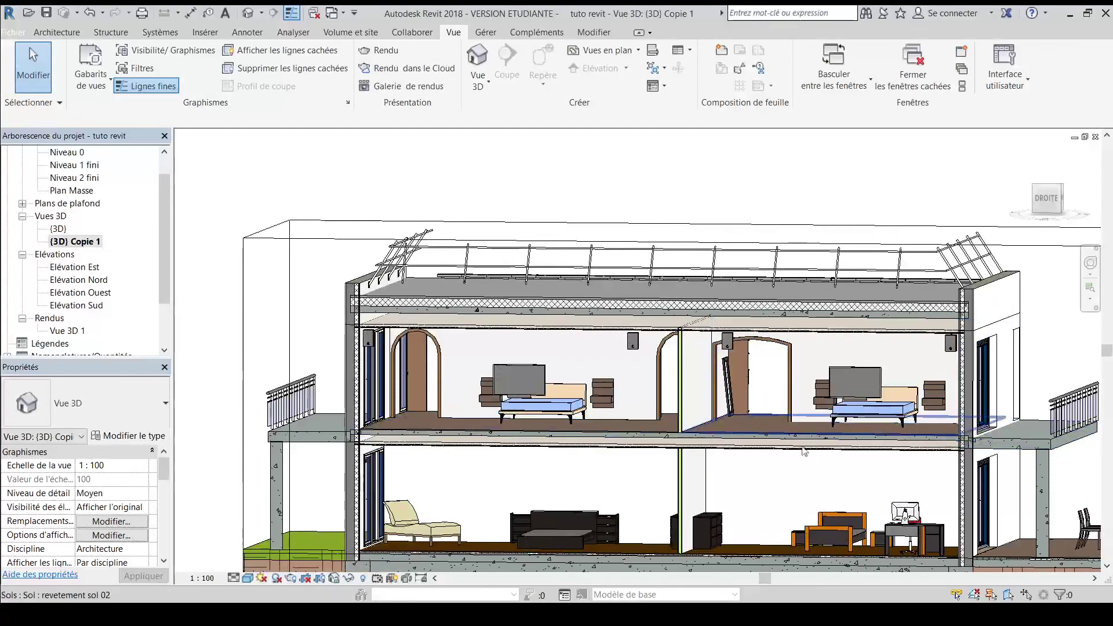
middle_click_drag(705, 398, 725, 355)
scroll(744, 405, "down", 1)
middle_click_drag(838, 394, 698, 430, "shift")
scroll(788, 417, "down", 2)
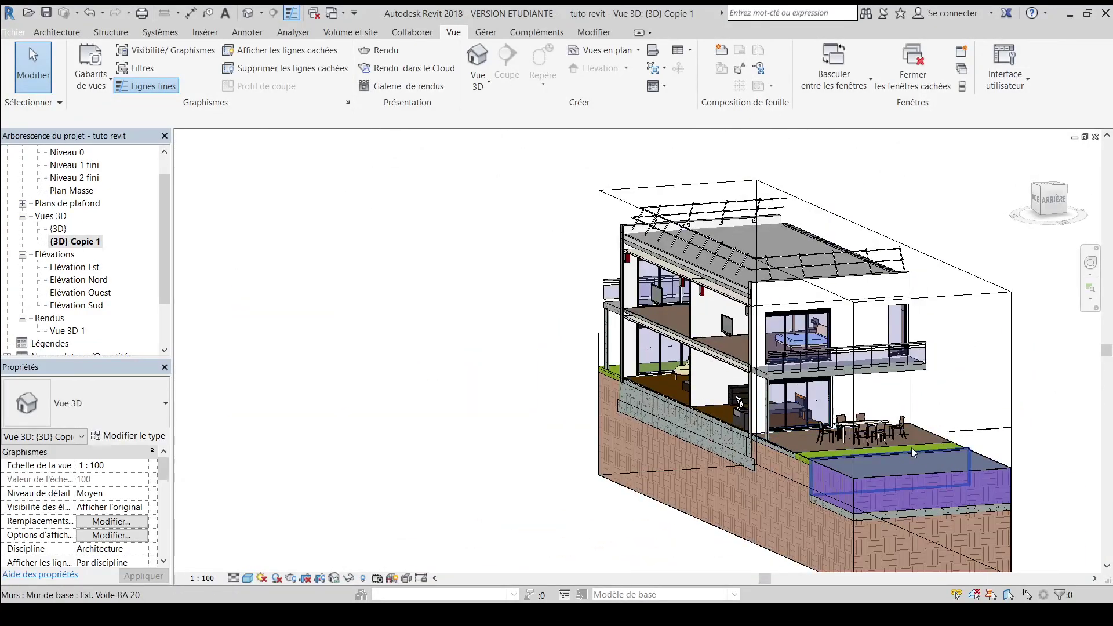
middle_click_drag(619, 393, 770, 387, "shift")
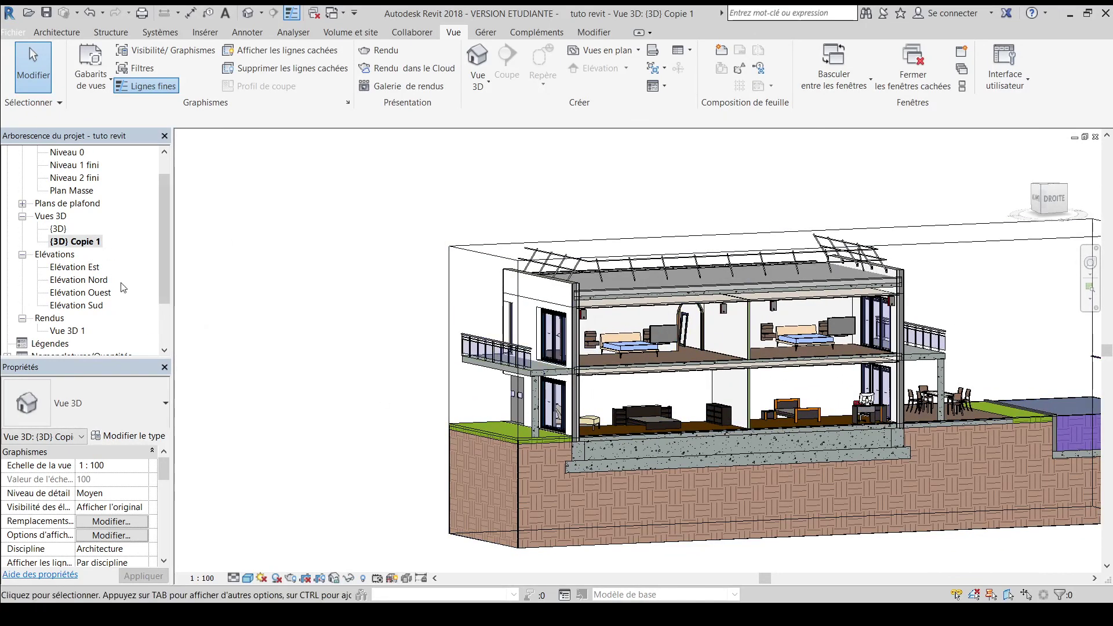
- Reopen the saved Vue 3D 1 rendering and return to the {3D} overall view
double_click(66, 331)
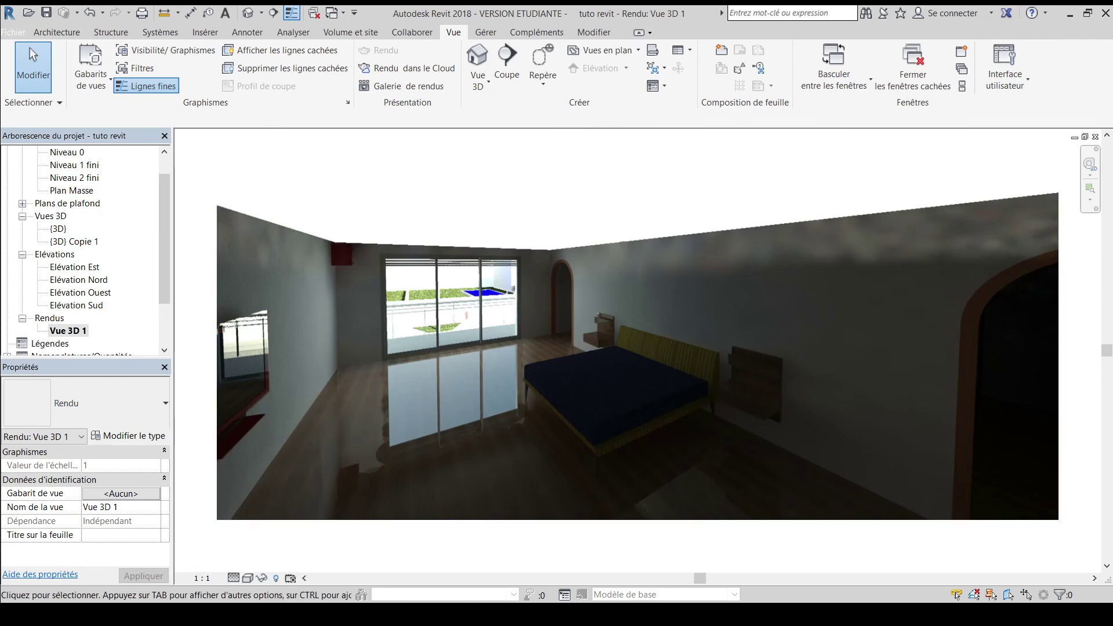
double_click(56, 229)
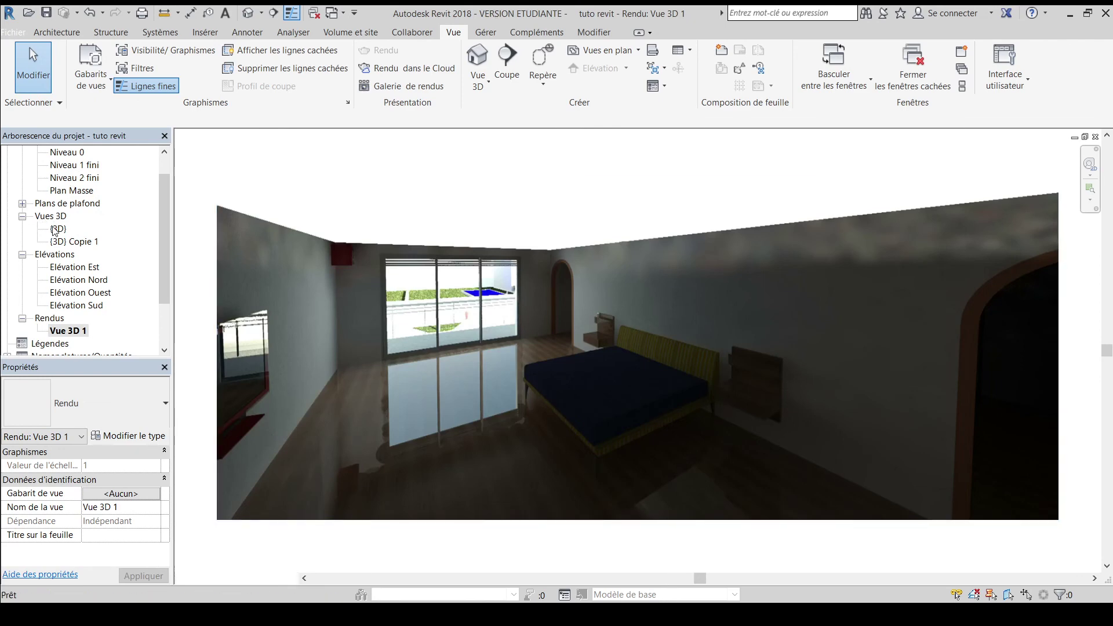